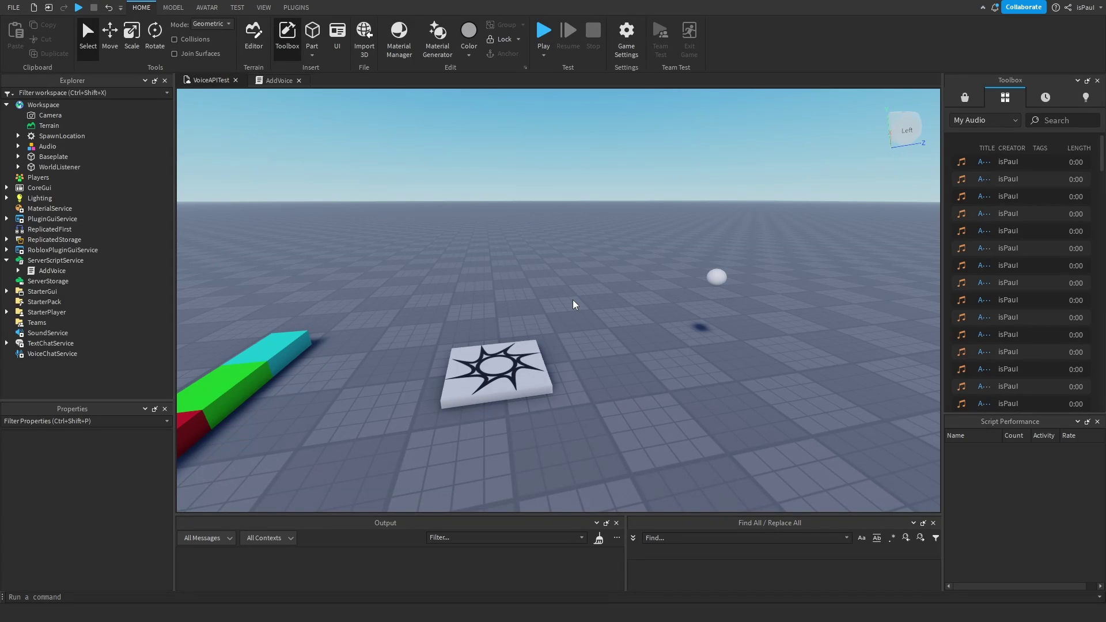
{"action": "key", "text": "w"}
{"action": "right_click_drag", "start_coordinate": [572, 300], "coordinate": [610, 325]}
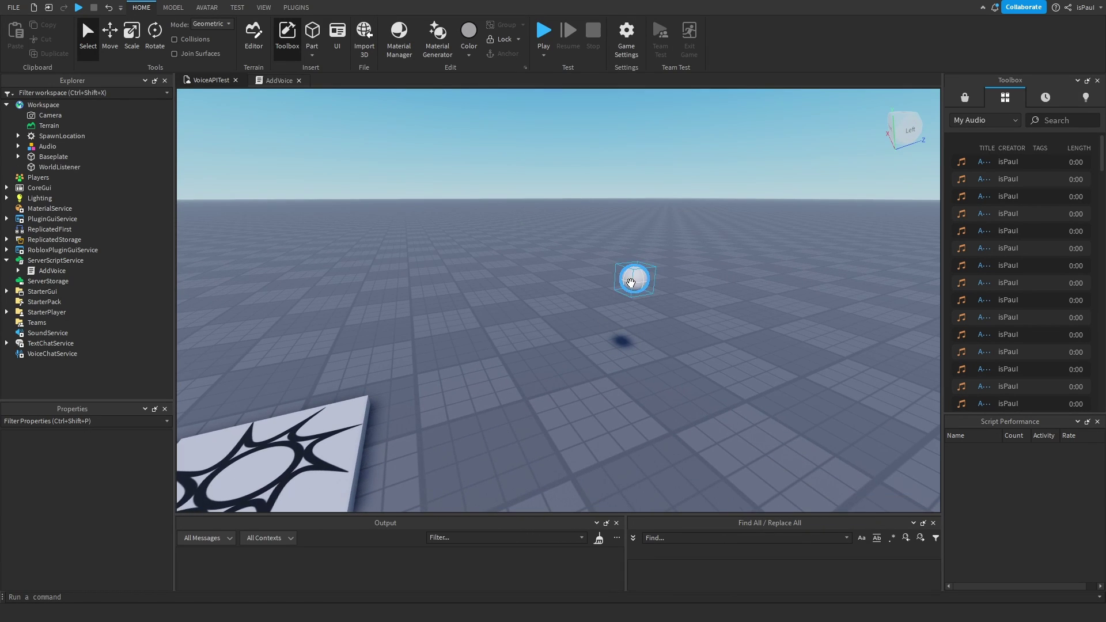
{"action": "left_click", "coordinate": [633, 275]}
{"action": "key", "text": "f"}
{"action": "left_click", "coordinate": [676, 303]}
{"action": "scroll", "coordinate": [645, 322], "scroll_direction": "down", "scroll_amount": 5}
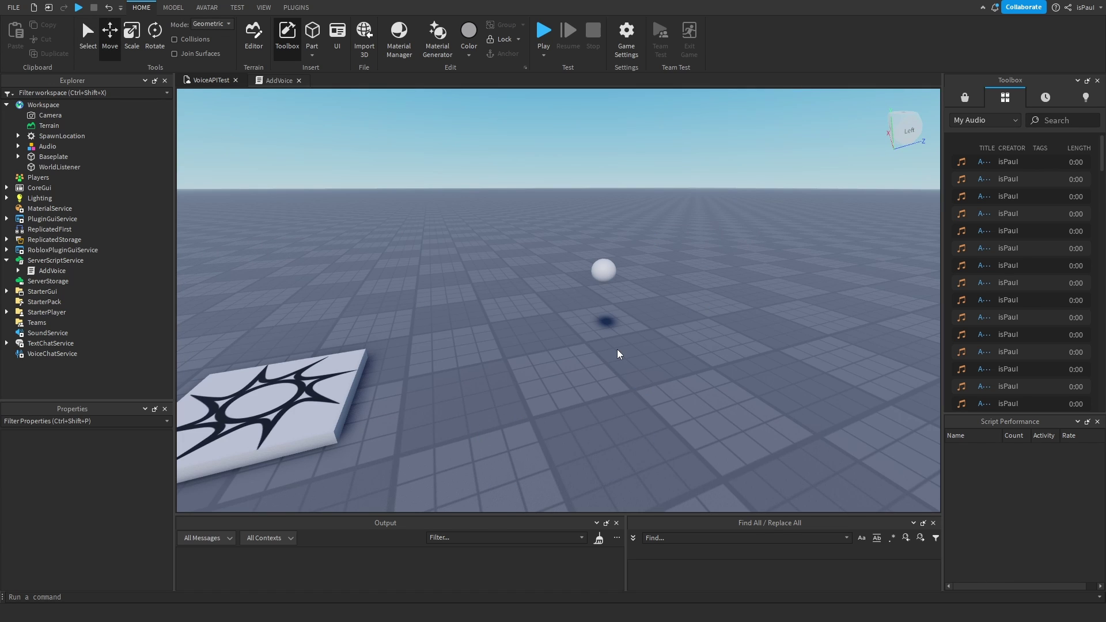
{"action": "left_click", "coordinate": [606, 268]}
{"action": "left_click", "coordinate": [675, 323]}
{"action": "right_click_drag", "start_coordinate": [675, 323], "coordinate": [662, 293]}
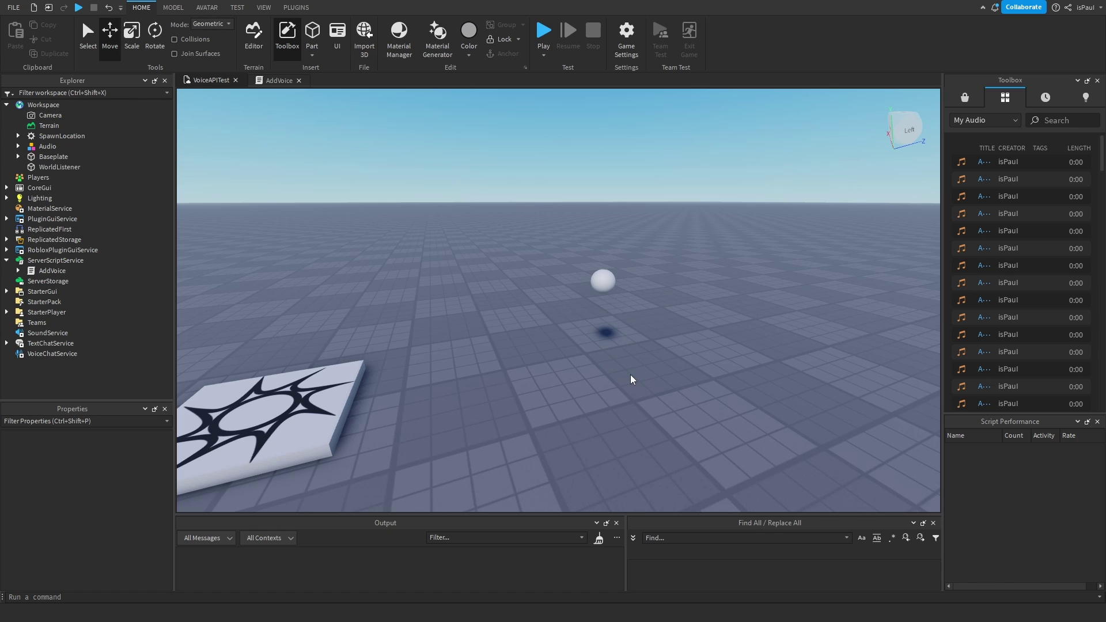
{"action": "right_click_drag", "start_coordinate": [524, 305], "coordinate": [547, 304]}
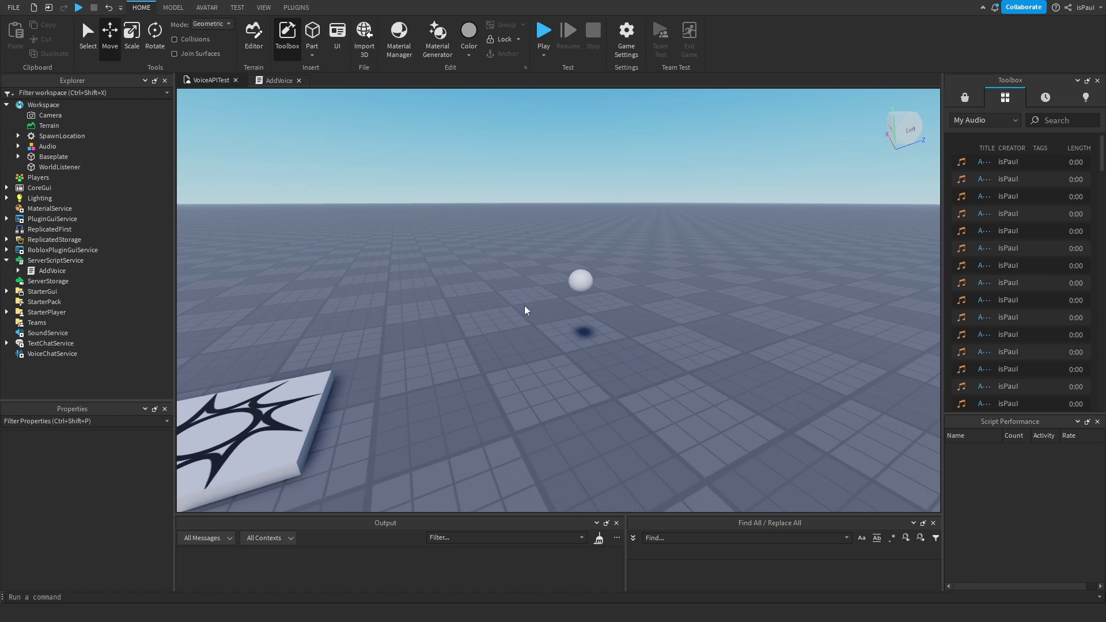
{"action": "left_click", "coordinate": [580, 281]}
{"action": "left_click", "coordinate": [580, 385]}
Check the New Audio API entry in the Beta Features list and close the dialog without saving
{"action": "left_click", "coordinate": [14, 8]}
{"action": "left_click", "coordinate": [67, 203]}
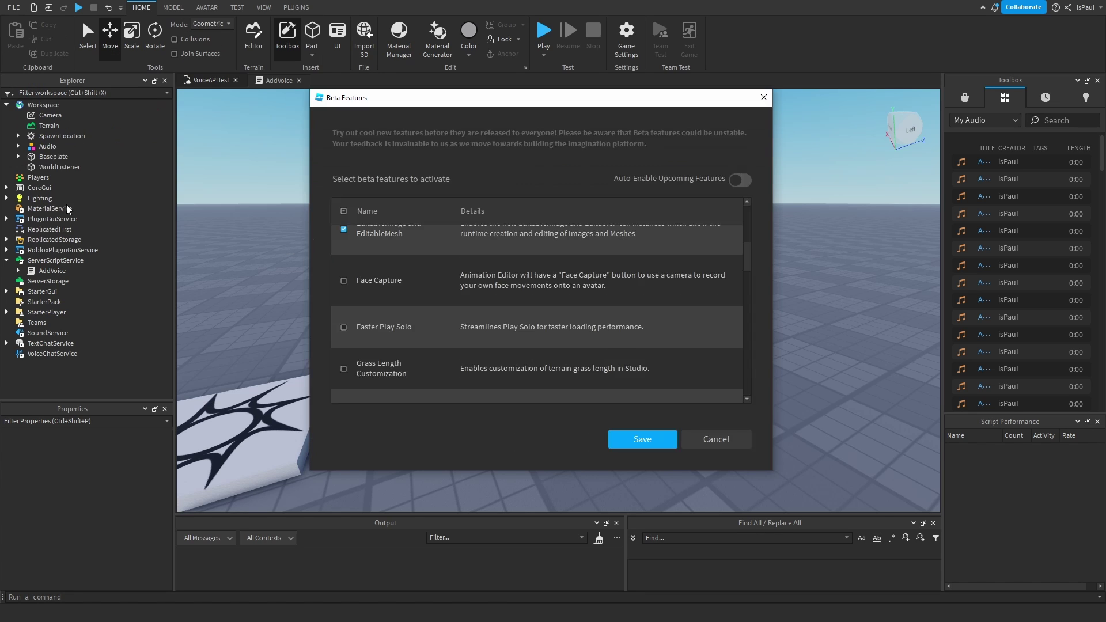
{"action": "scroll", "coordinate": [748, 248], "scroll_direction": "up", "scroll_amount": 1}
{"action": "left_click_drag", "start_coordinate": [748, 250], "coordinate": [760, 309]}
{"action": "scroll", "coordinate": [421, 347], "scroll_direction": "up", "scroll_amount": 1}
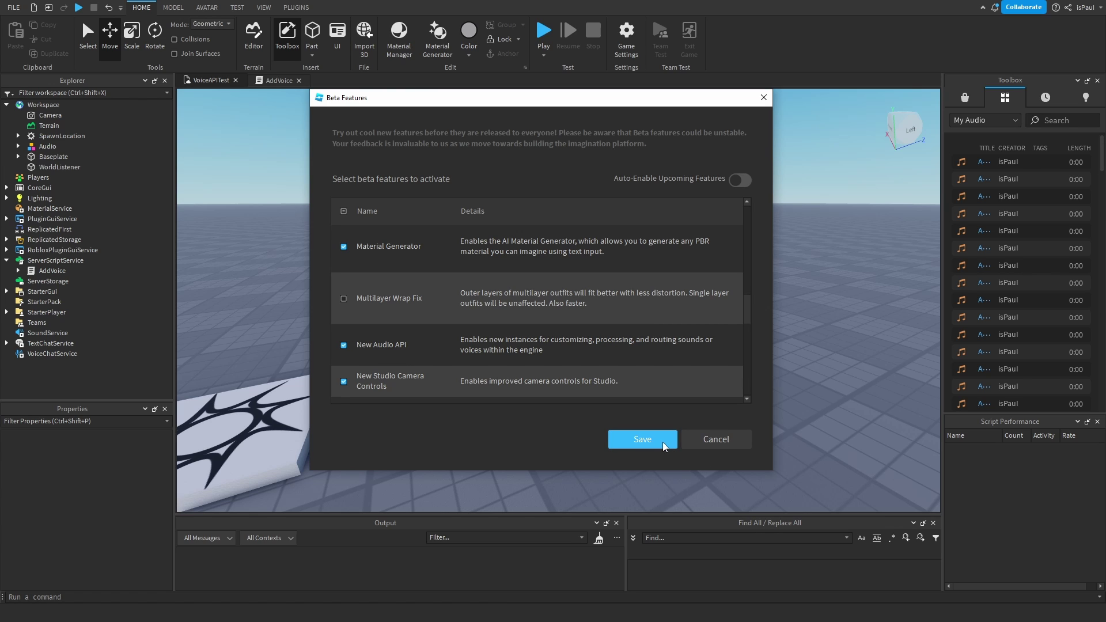
{"action": "left_click", "coordinate": [689, 441]}
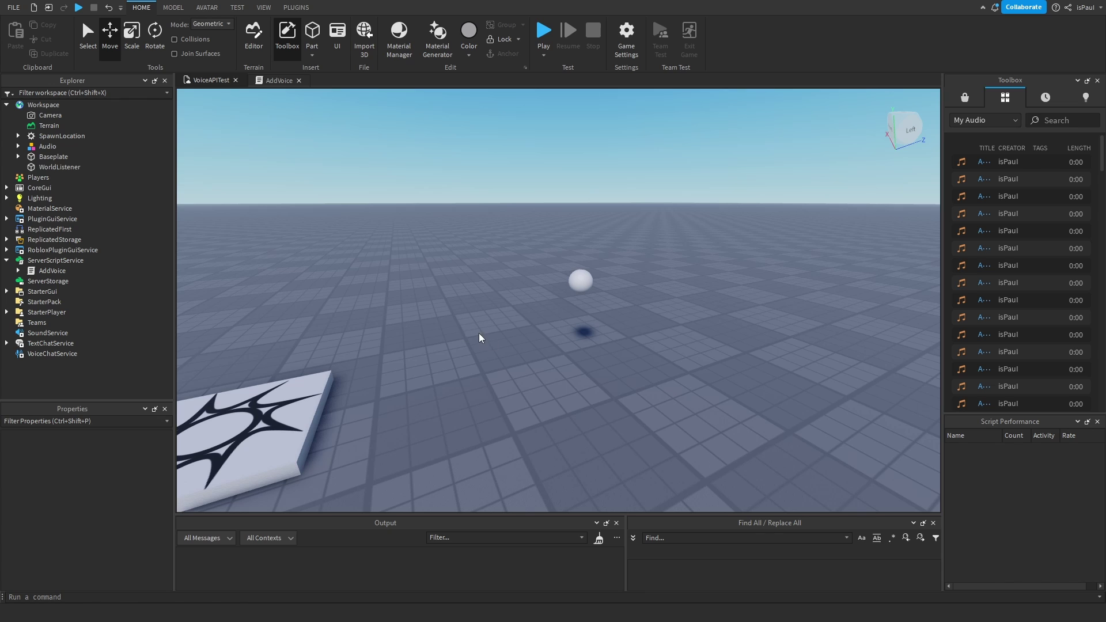
Turn off EnableDefaultVoice in the VoiceChatService properties
{"action": "right_click_drag", "start_coordinate": [479, 334], "coordinate": [507, 282]}
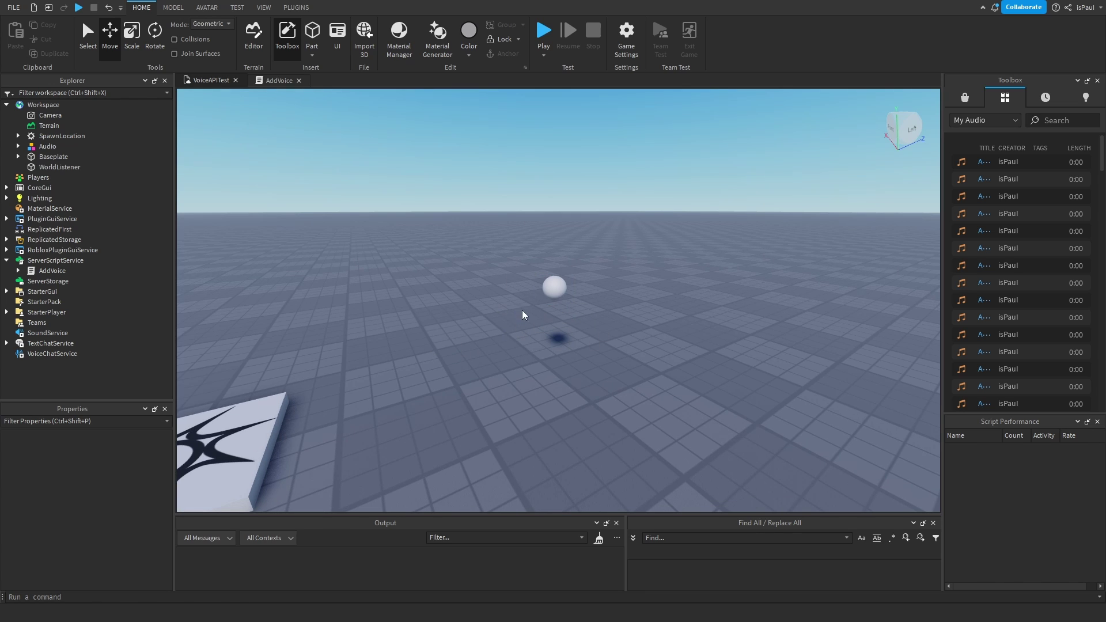
{"action": "left_click", "coordinate": [42, 354]}
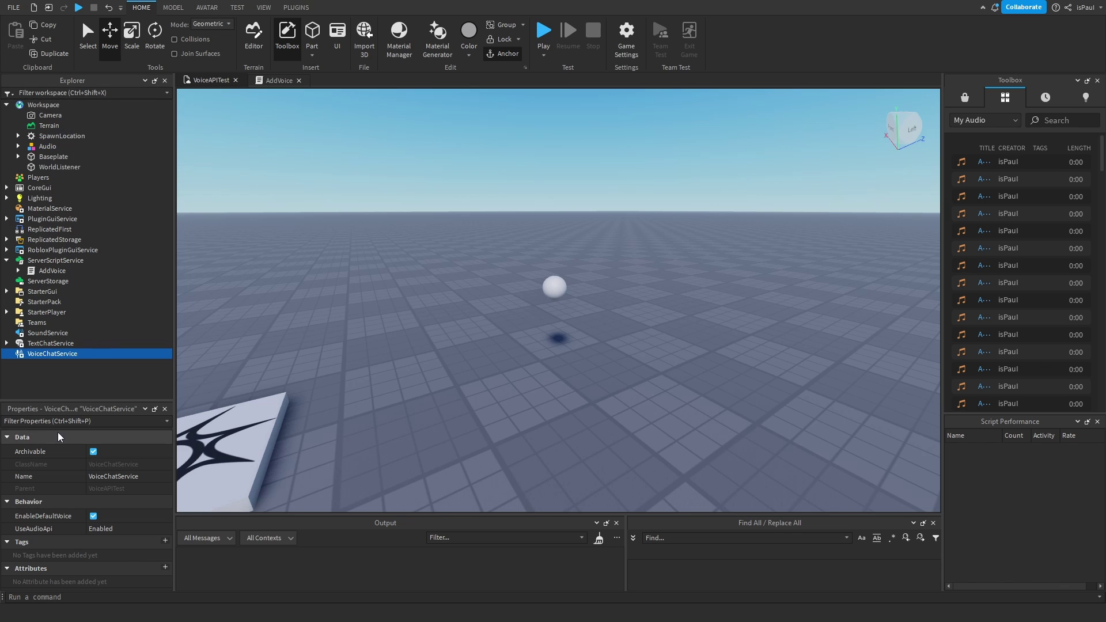
{"action": "left_click", "coordinate": [47, 359]}
{"action": "left_click", "coordinate": [37, 357]}
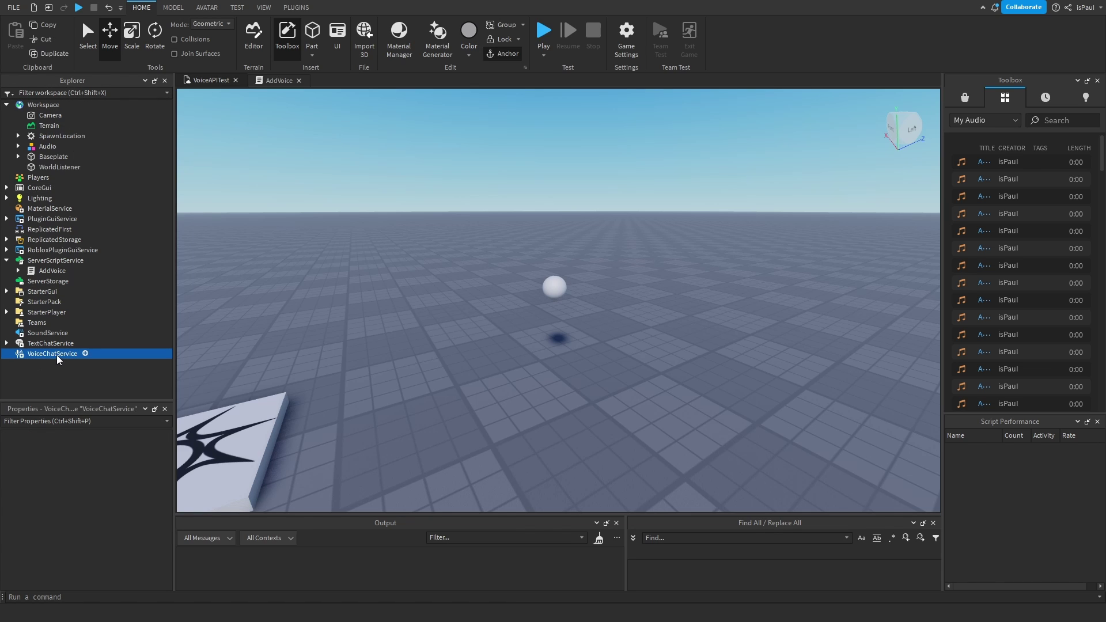
{"action": "left_click", "coordinate": [46, 361]}
{"action": "left_click", "coordinate": [44, 351]}
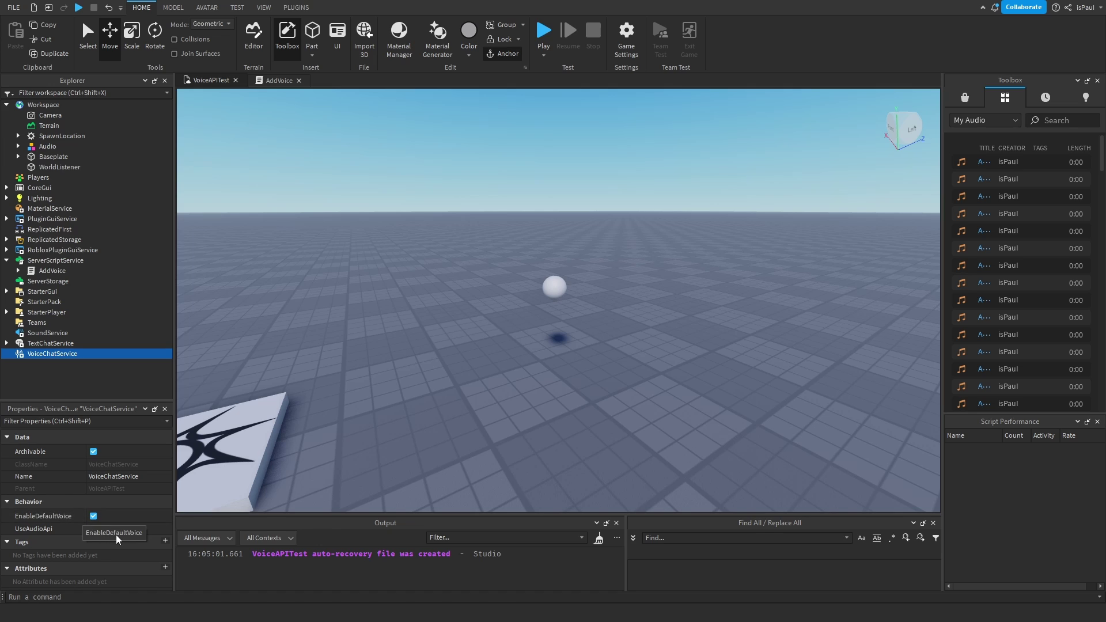
{"action": "left_click", "coordinate": [93, 516]}
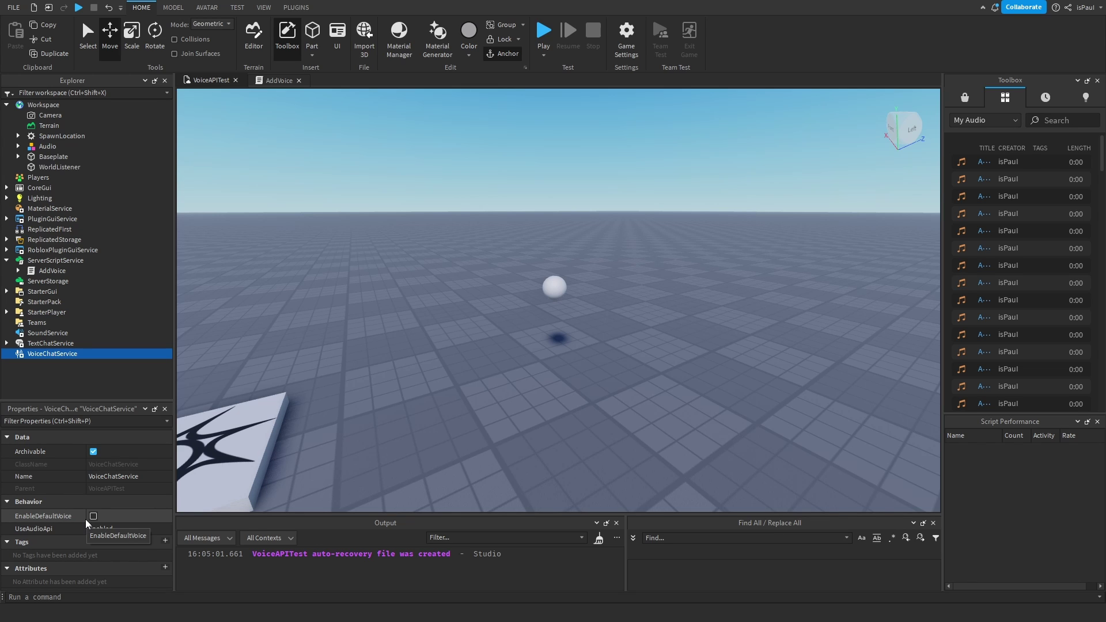
In the AddVoice script, block-comment the Session[plr] table and the AddFilter(plr, "Default") call inside the PlayerAdded handler
{"action": "left_click", "coordinate": [273, 81]}
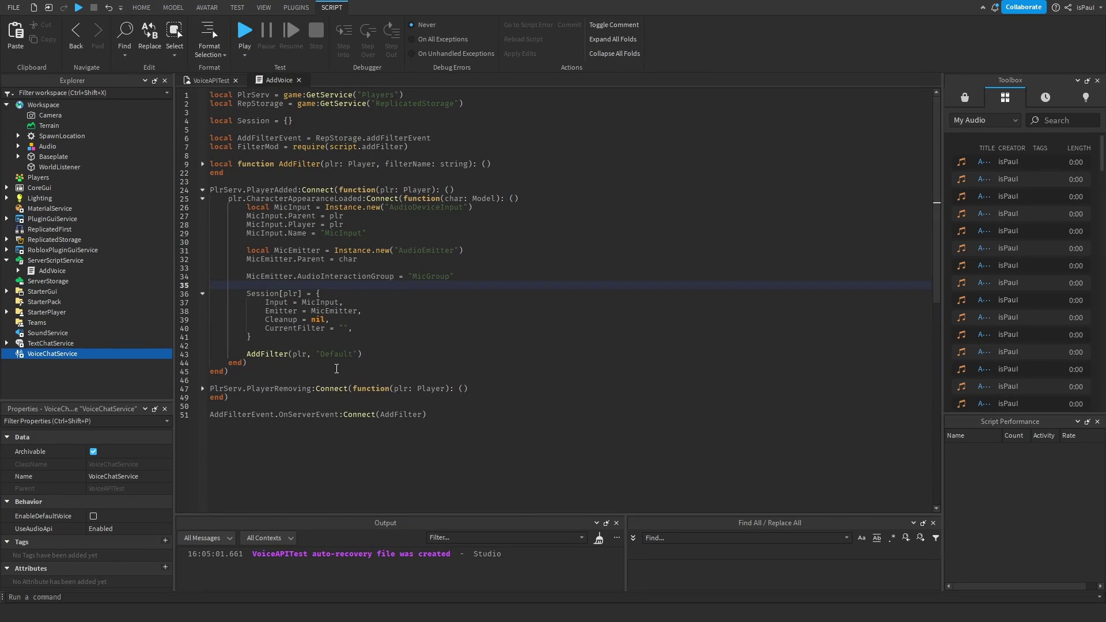
{"action": "left_click", "coordinate": [353, 329]}
{"action": "left_click", "coordinate": [282, 285]}
{"action": "key", "text": "Return"}
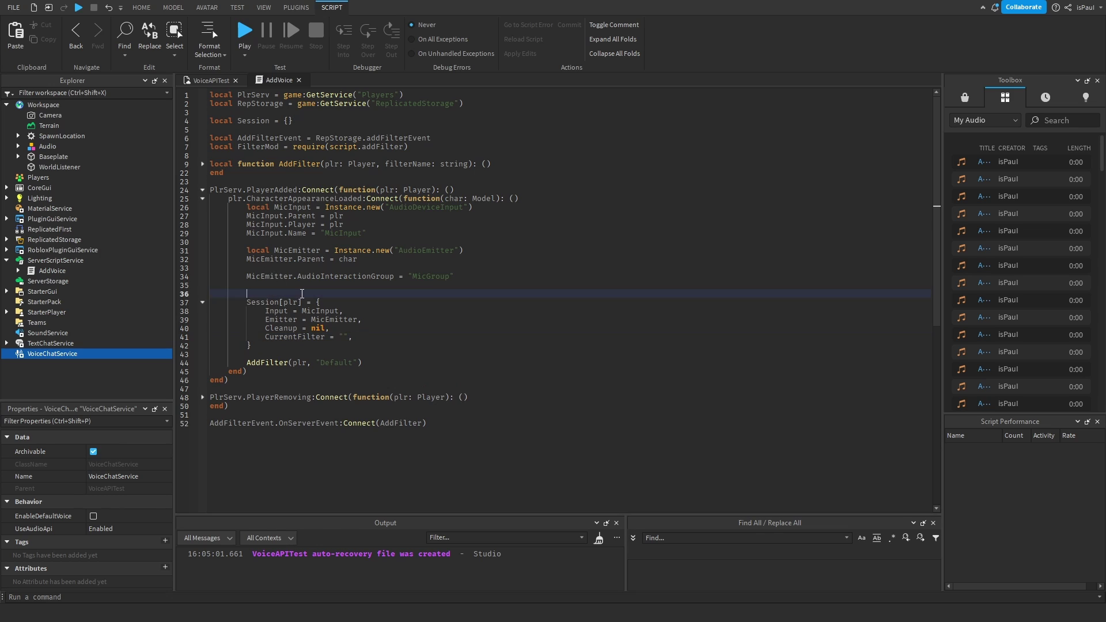
{"action": "key", "text": "Up"}
{"action": "key", "text": "Return"}
{"action": "type", "text": "--[["}
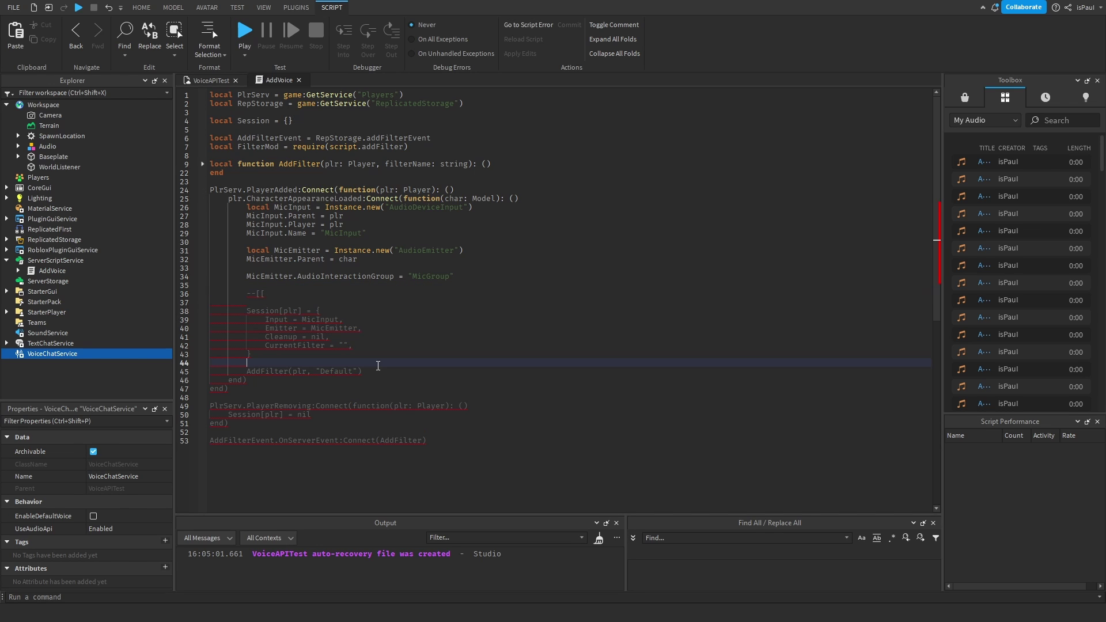
{"action": "left_click", "coordinate": [378, 370]}
{"action": "key", "text": "Return"}
{"action": "type", "text": "]]"}
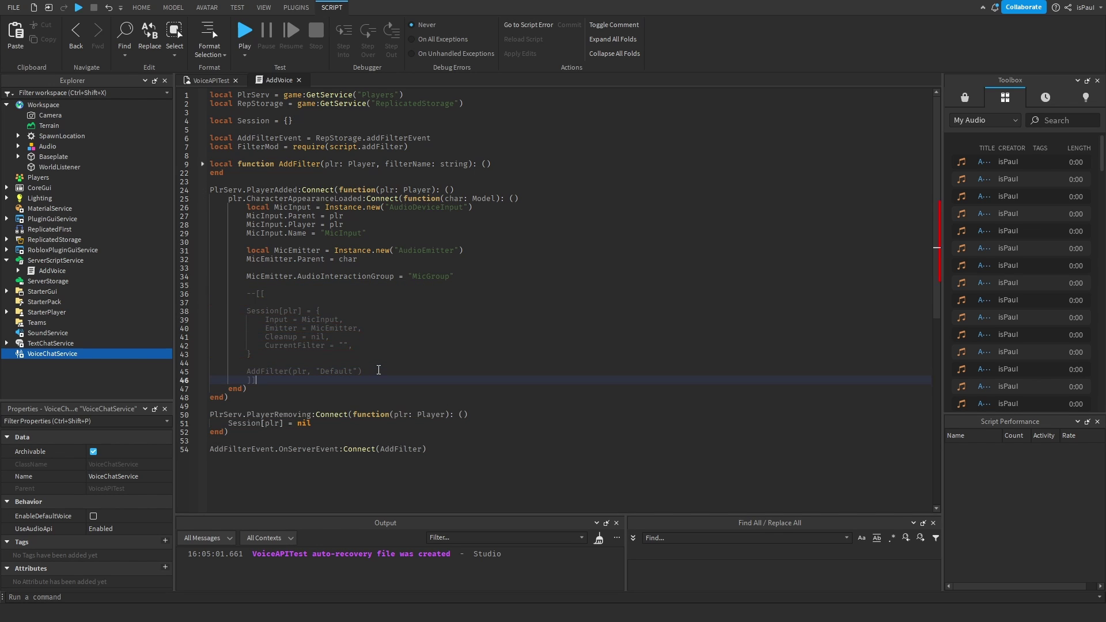
Block-comment the PlayerRemoving handler and the AddFilterEvent.OnServerEvent connection at the end of the AddVoice script
{"action": "left_click", "coordinate": [203, 415]}
{"action": "left_click", "coordinate": [210, 415]}
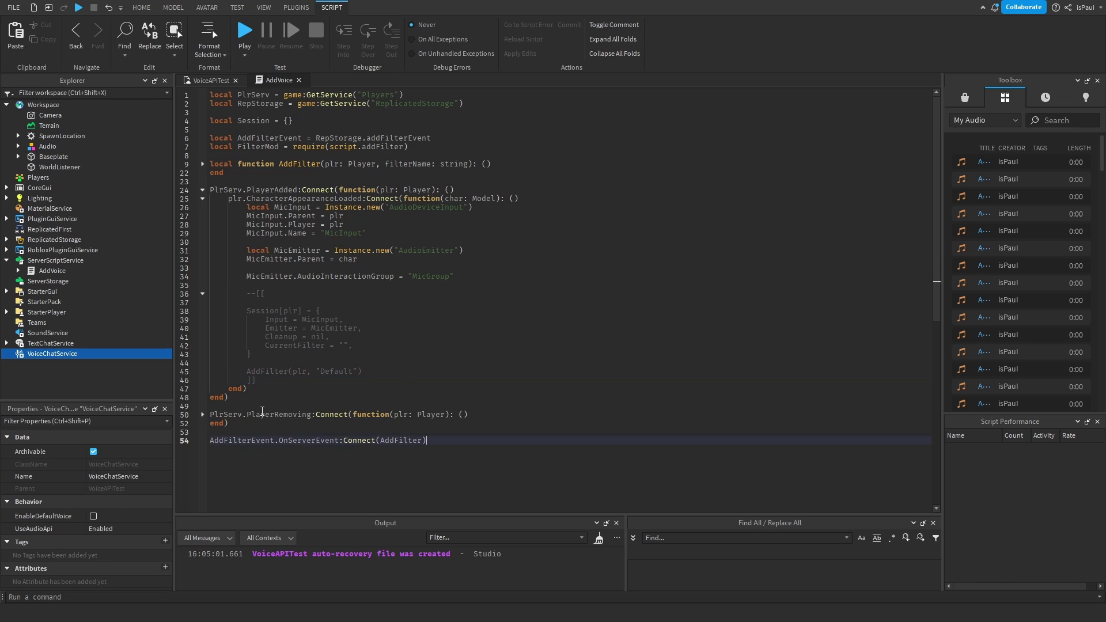
{"action": "key", "text": "Return"}
{"action": "key", "text": "Up"}
{"action": "type", "text": "--[["}
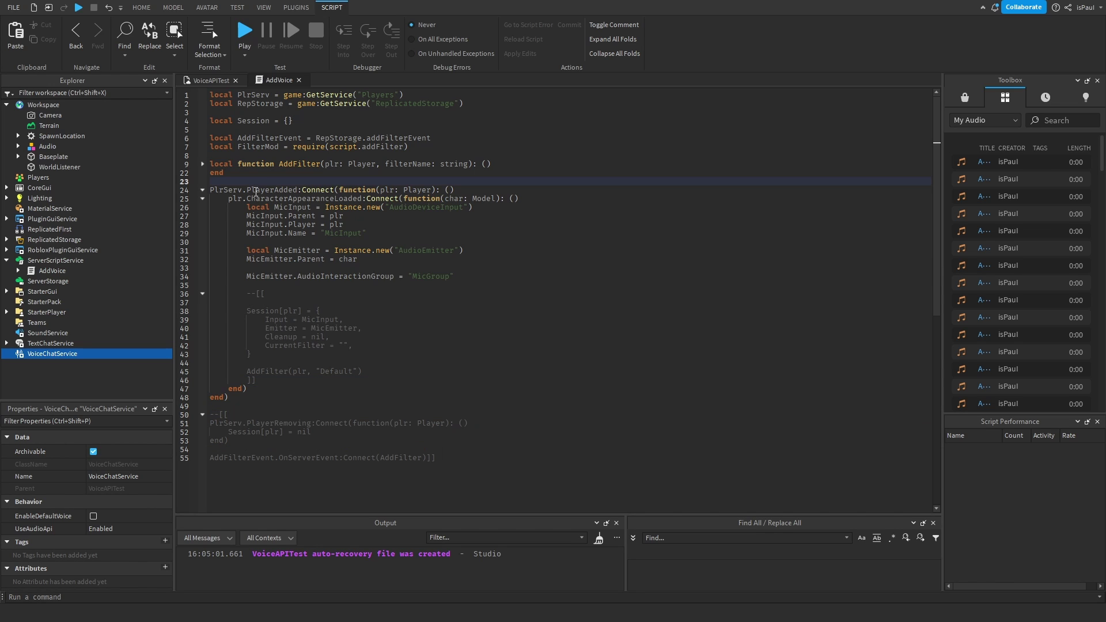
Examine the PlayerAdded code that creates MicInput and MicEmitter and assigns the emitter's AudioInteractionGroup
{"action": "left_click", "coordinate": [343, 322]}
{"action": "left_click", "coordinate": [324, 283]}
{"action": "left_click_drag", "start_coordinate": [228, 398], "coordinate": [169, 191]}
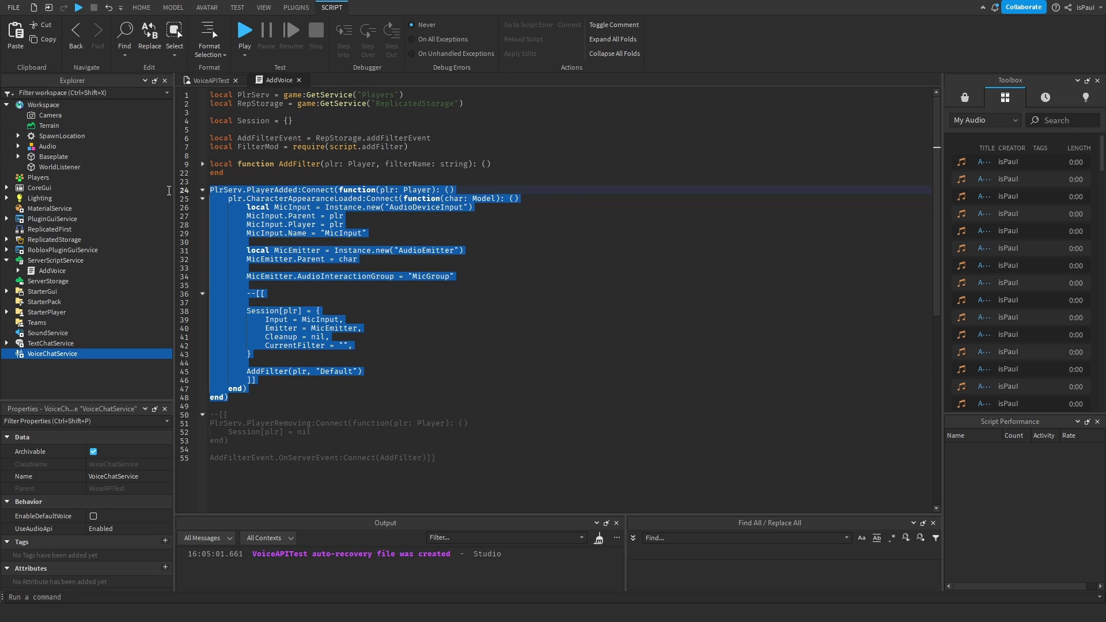
{"action": "left_click", "coordinate": [258, 406]}
{"action": "left_click_drag", "start_coordinate": [259, 380], "coordinate": [230, 277]}
{"action": "left_click", "coordinate": [320, 370]}
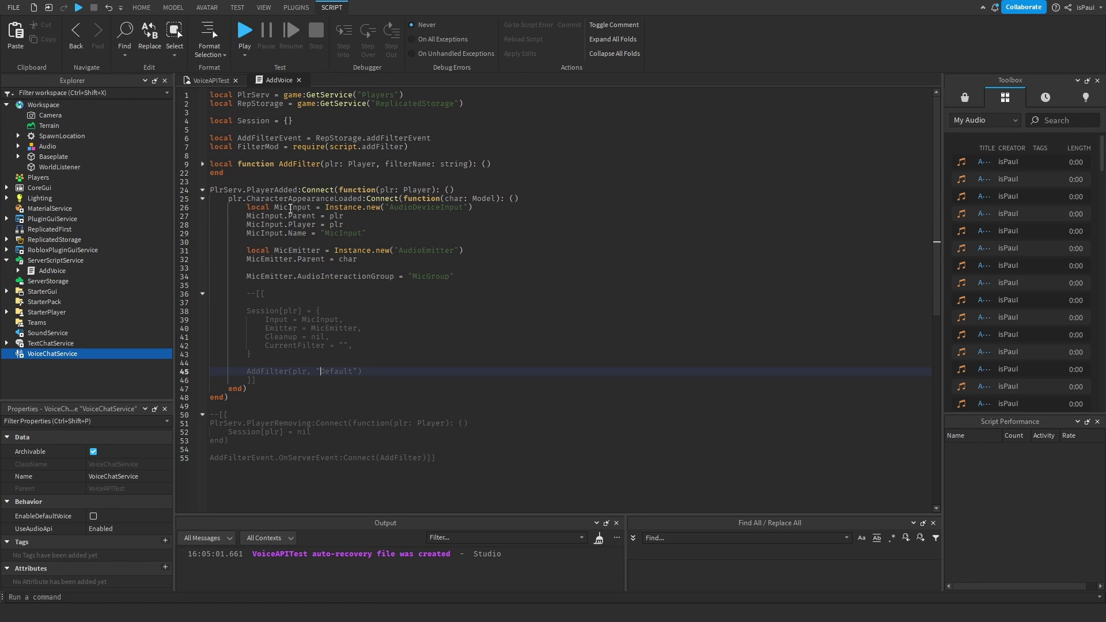
{"action": "left_click_drag", "start_coordinate": [289, 209], "coordinate": [334, 208]}
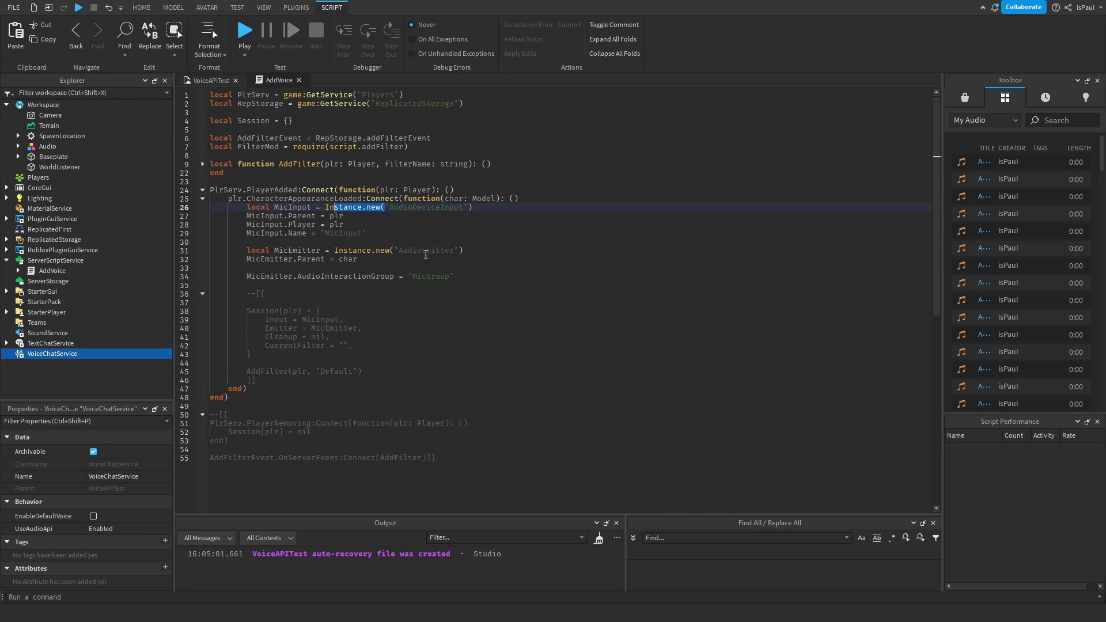
{"action": "left_click_drag", "start_coordinate": [418, 251], "coordinate": [363, 277]}
{"action": "left_click", "coordinate": [316, 292]}
{"action": "left_click", "coordinate": [387, 291]}
{"action": "double_click", "coordinate": [428, 279]}
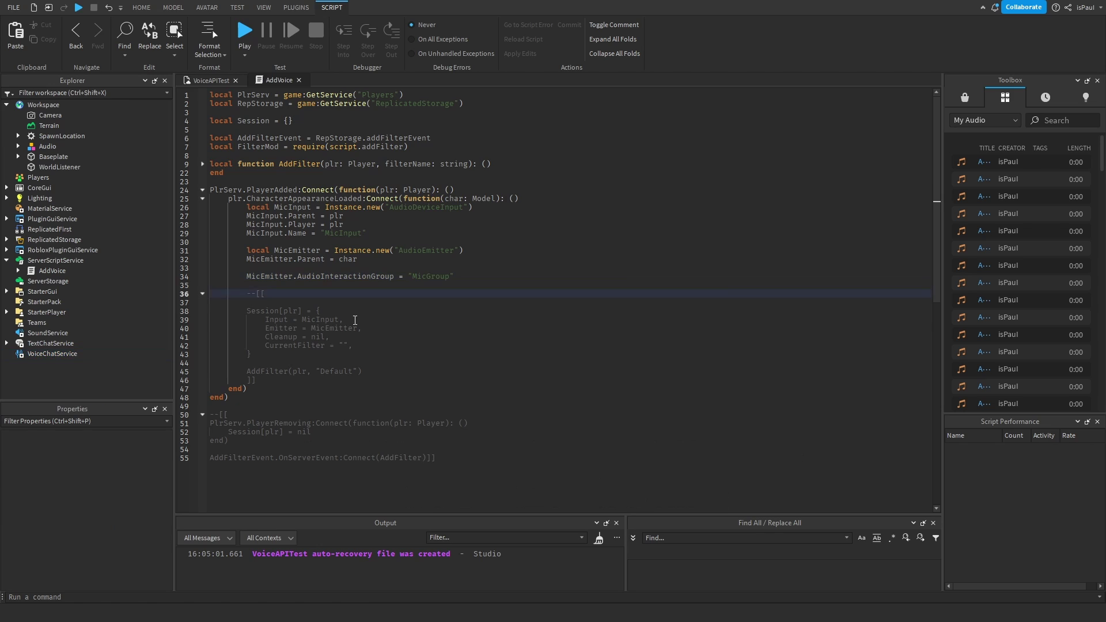
{"action": "left_click_drag", "start_coordinate": [352, 321], "coordinate": [263, 215]}
{"action": "left_click", "coordinate": [325, 310]}
{"action": "left_click_drag", "start_coordinate": [364, 276], "coordinate": [291, 224]}
{"action": "left_click", "coordinate": [302, 309]}
Open the LocalScript in StarterPlayerScripts and comment out its Listener.AudioInteractionGroup = "MicGroup" line
{"action": "left_click", "coordinate": [6, 312]}
{"action": "left_click", "coordinate": [12, 333]}
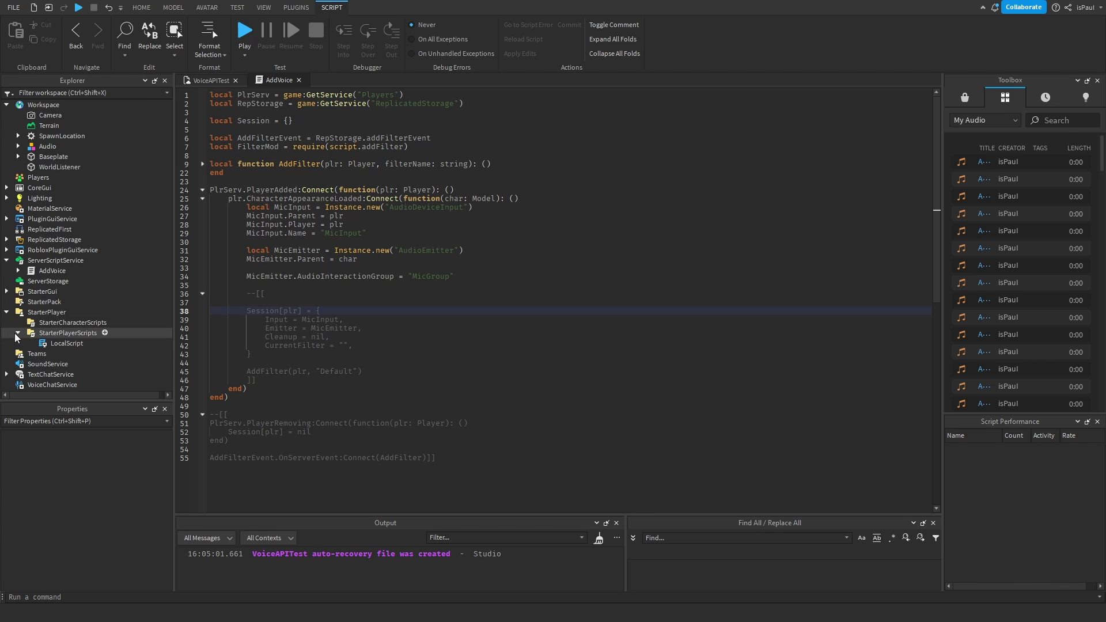
{"action": "left_click", "coordinate": [18, 333]}
{"action": "left_click", "coordinate": [18, 333]}
{"action": "double_click", "coordinate": [66, 343]}
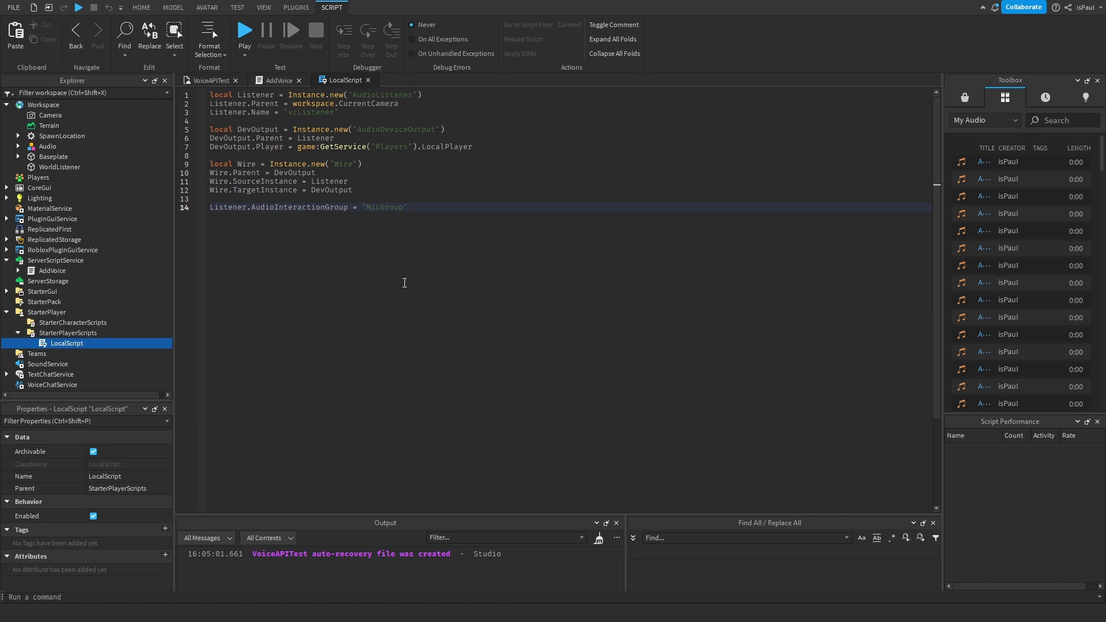
{"action": "left_click_drag", "start_coordinate": [353, 190], "coordinate": [209, 94]}
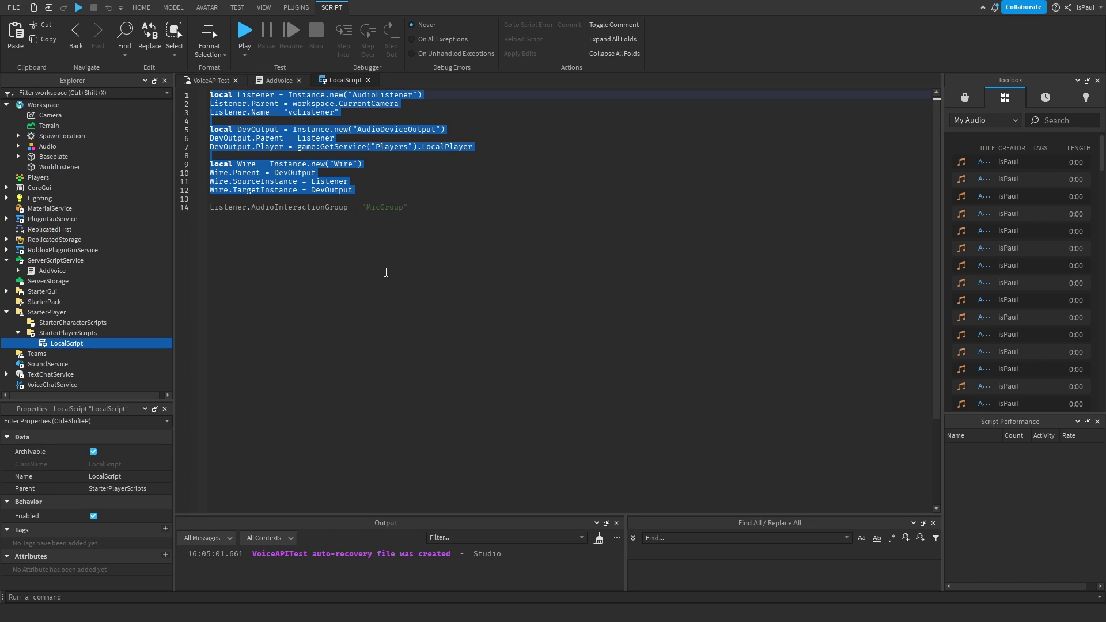
{"action": "left_click", "coordinate": [300, 282]}
{"action": "key", "text": "ctrl+slash"}
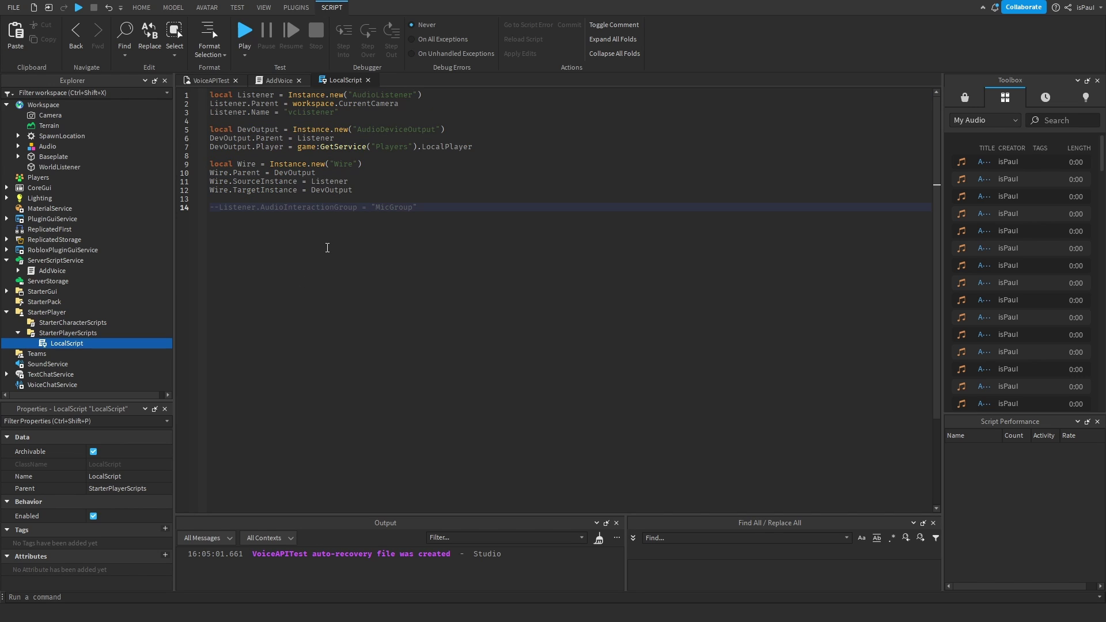
Examine the LocalScript lines that set up the AudioListener, the AudioDeviceOutput and the Wire between them
{"action": "left_click_drag", "start_coordinate": [237, 207], "coordinate": [350, 236]}
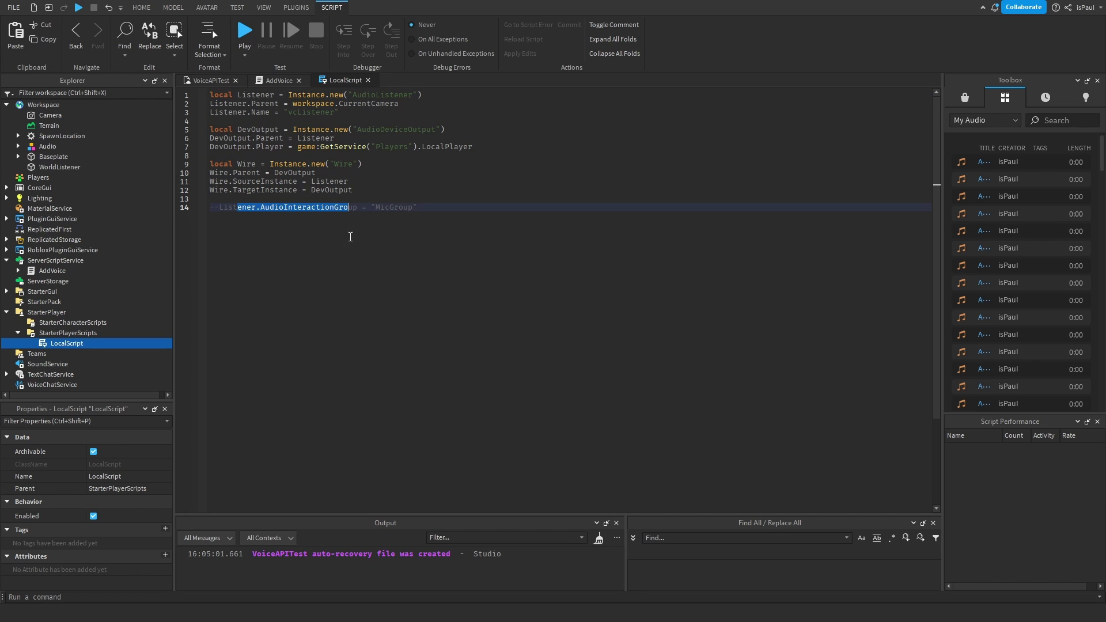
{"action": "left_click", "coordinate": [355, 209]}
{"action": "left_click", "coordinate": [371, 112]}
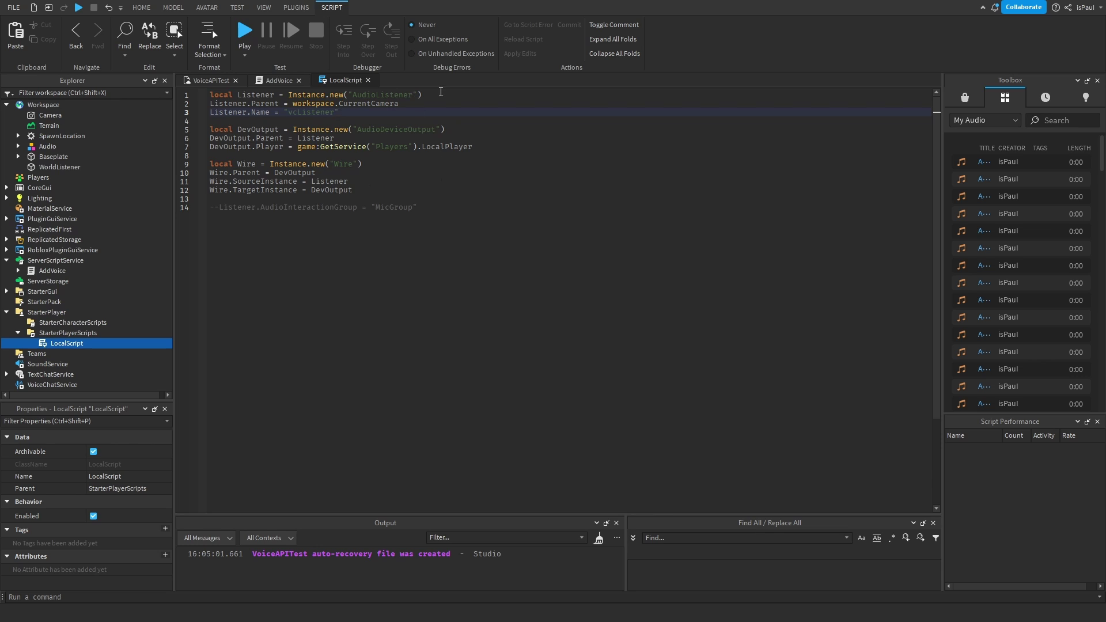
{"action": "left_click_drag", "start_coordinate": [439, 93], "coordinate": [302, 106]}
{"action": "left_click", "coordinate": [346, 120]}
{"action": "left_click", "coordinate": [350, 115]}
{"action": "left_click", "coordinate": [388, 146]}
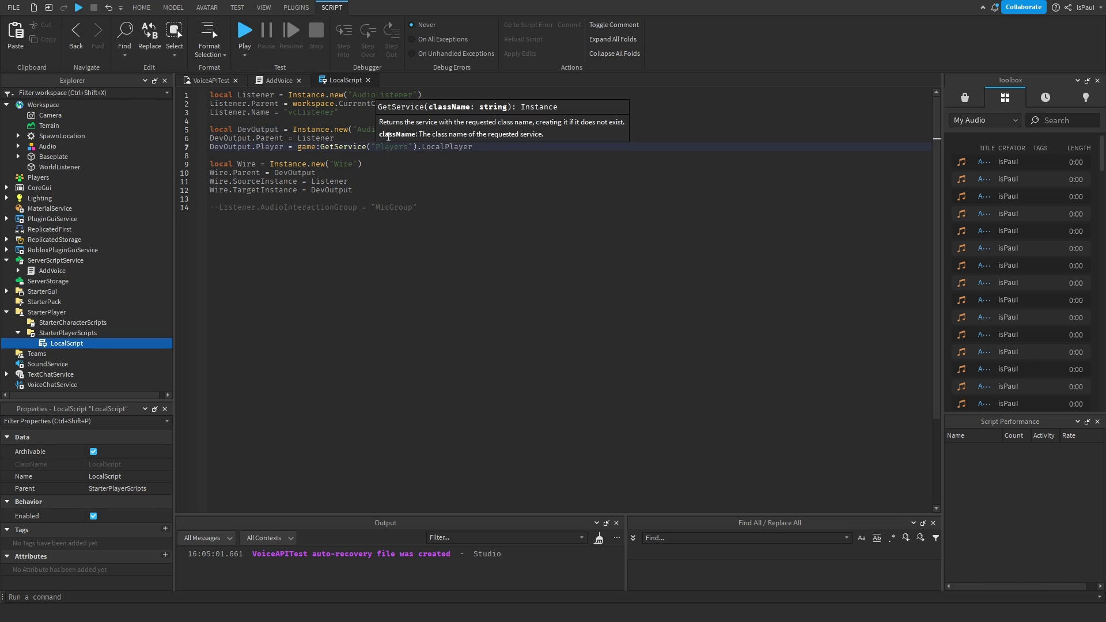
{"action": "left_click", "coordinate": [390, 164]}
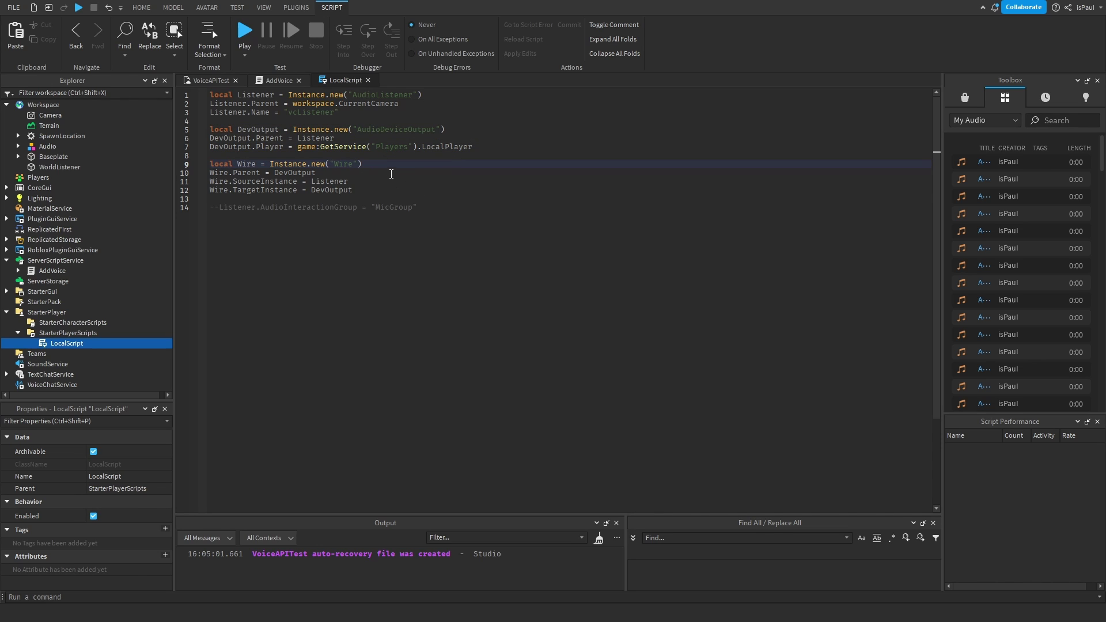
{"action": "left_click", "coordinate": [372, 173]}
{"action": "left_click", "coordinate": [365, 178]}
Close the AddVoice script and the LocalScript to return to the 3D view
{"action": "left_click", "coordinate": [294, 84]}
{"action": "left_click", "coordinate": [298, 81]}
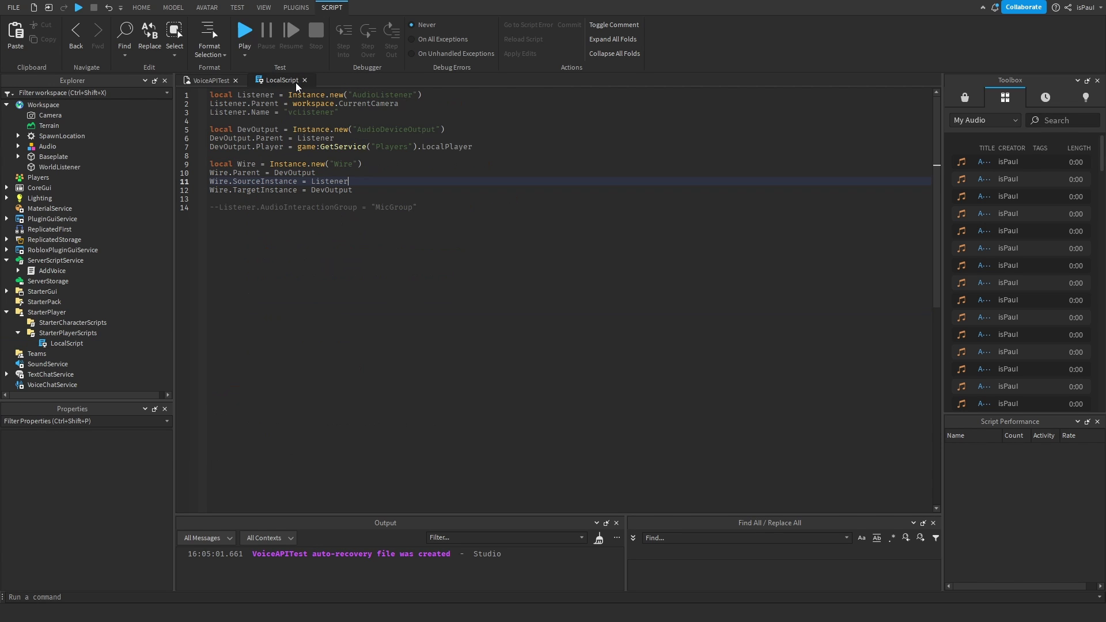
{"action": "left_click", "coordinate": [304, 80]}
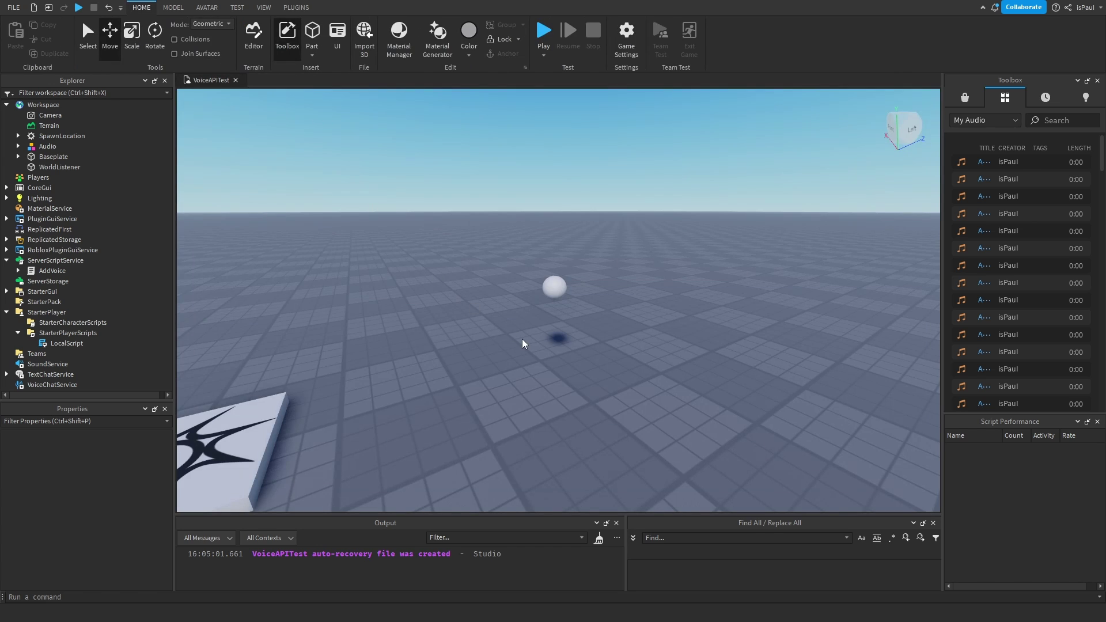
Rename the WorldListener sphere part in Workspace as Mic
{"action": "scroll", "coordinate": [551, 291], "scroll_direction": "up", "scroll_amount": 3}
{"action": "left_click", "coordinate": [553, 285]}
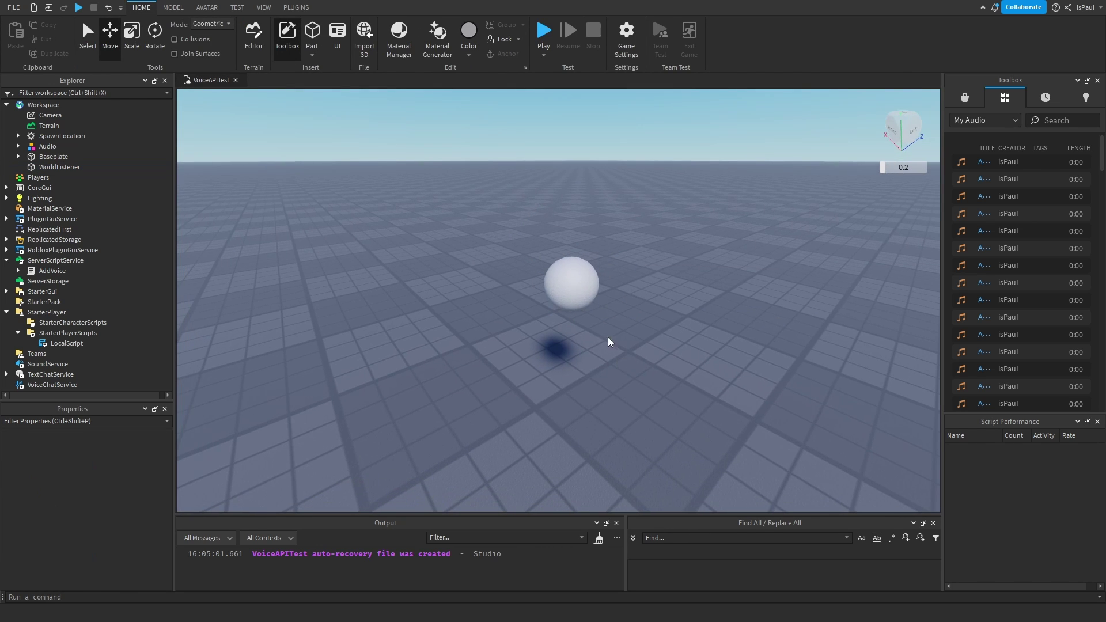
{"action": "left_click", "coordinate": [74, 169]}
{"action": "left_click", "coordinate": [74, 168]}
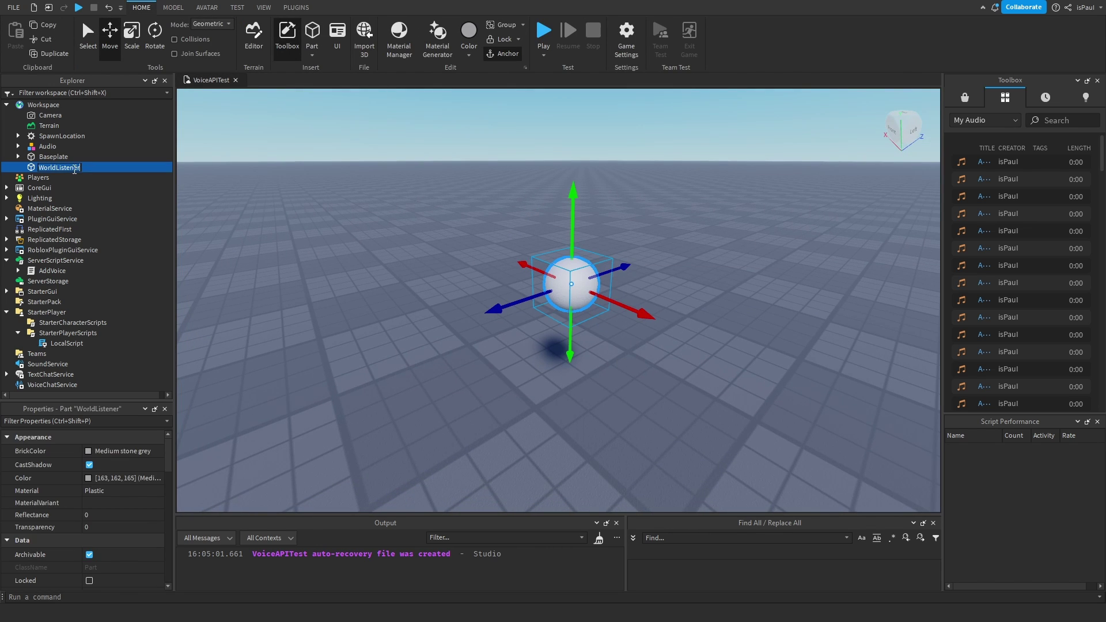
{"action": "type", "text": "Mic"}
{"action": "key", "text": "Return"}
Insert an AudioListener into the Mic part
{"action": "key", "text": "ctrl+i"}
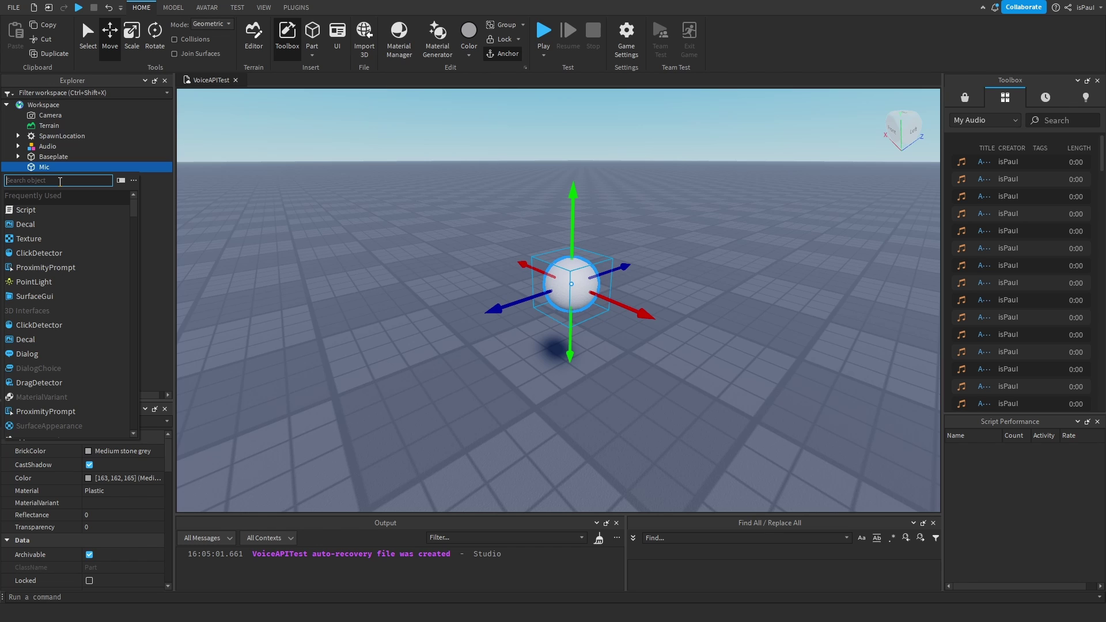
{"action": "type", "text": "liste"}
{"action": "left_click", "coordinate": [57, 196]}
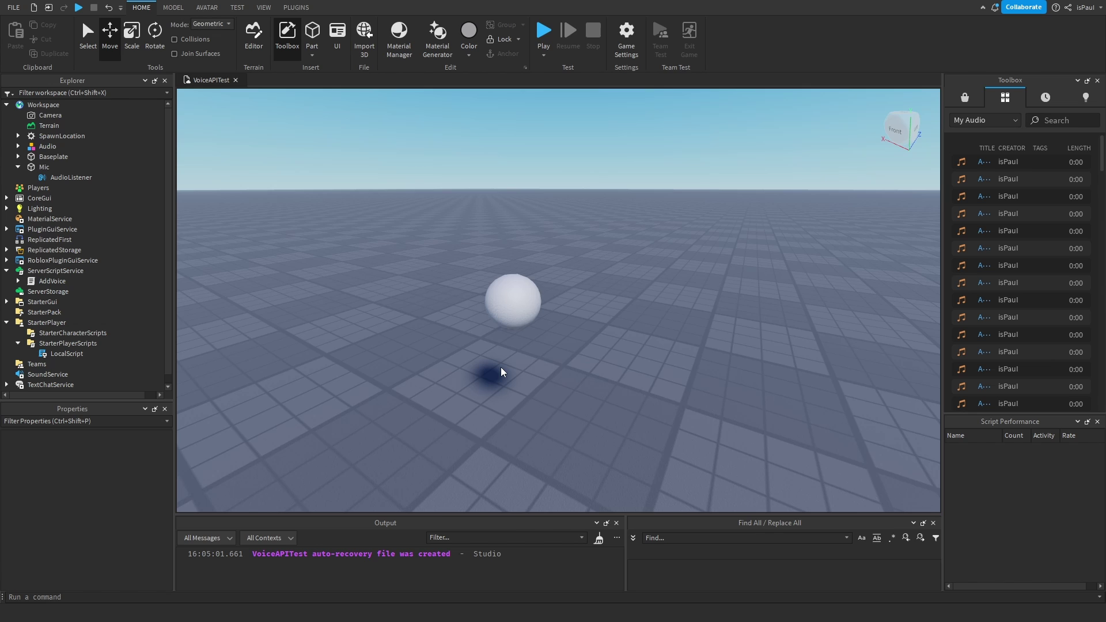
Insert a block part next to the Mic sphere and anchor it
{"action": "right_click_drag", "start_coordinate": [499, 368], "coordinate": [544, 350]}
{"action": "left_click", "coordinate": [572, 340]}
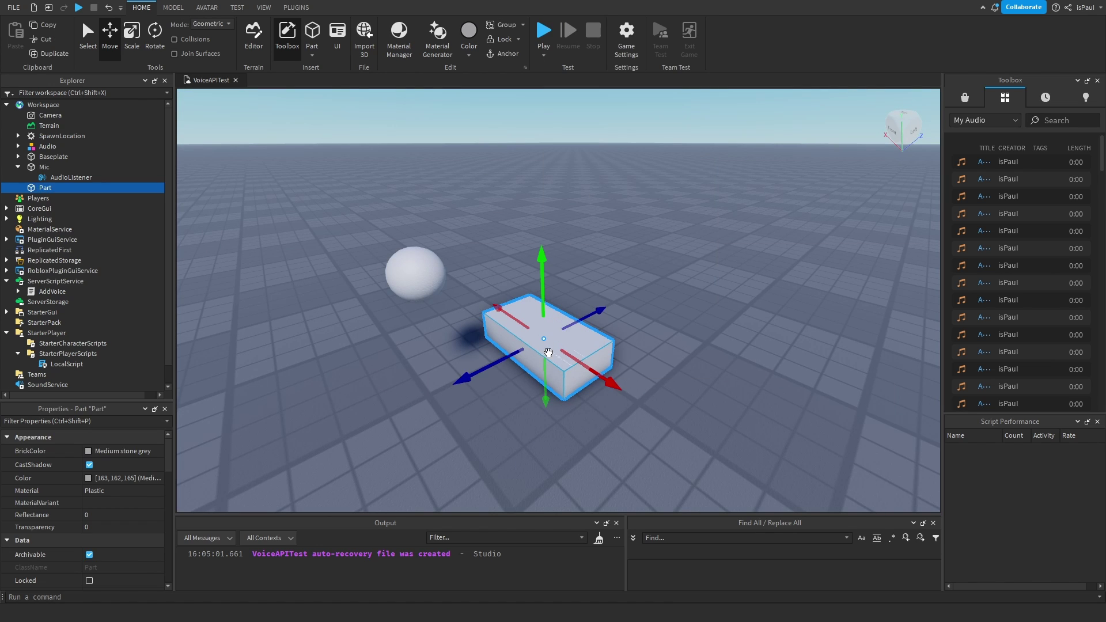
{"action": "left_click", "coordinate": [495, 53]}
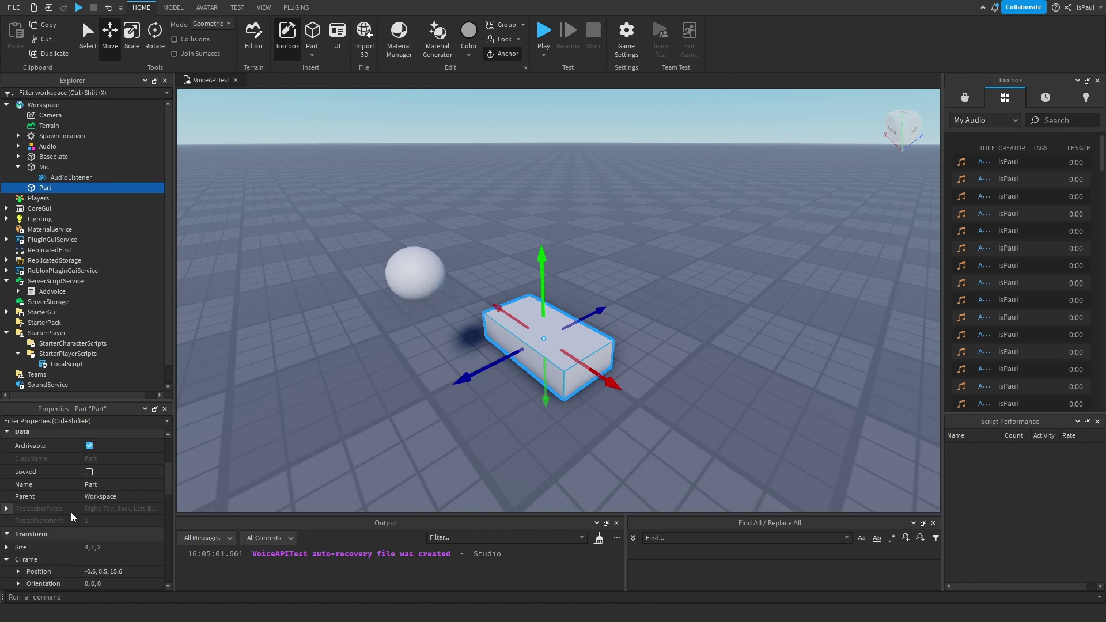
Disable CanCollide on the new block part and raise it about 3.7 studs above the baseplate
{"action": "scroll", "coordinate": [90, 490], "scroll_direction": "down", "scroll_amount": 10}
{"action": "left_click", "coordinate": [89, 472]}
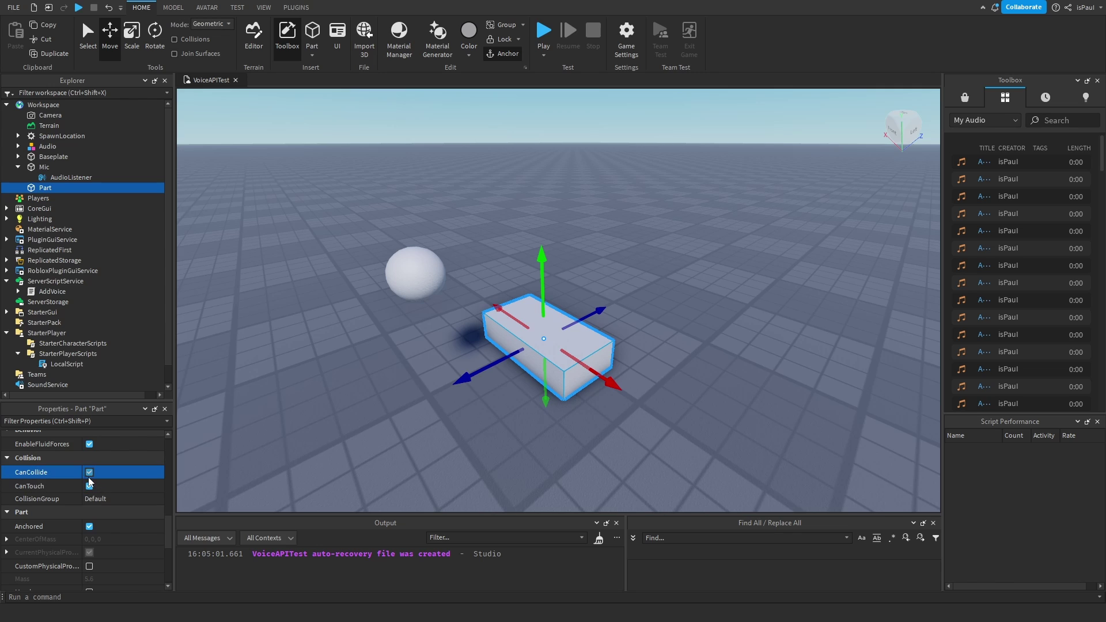
{"action": "left_click_drag", "start_coordinate": [545, 399], "coordinate": [542, 298]}
Rename the new block part in Workspace as Speaker
{"action": "double_click", "coordinate": [46, 188]}
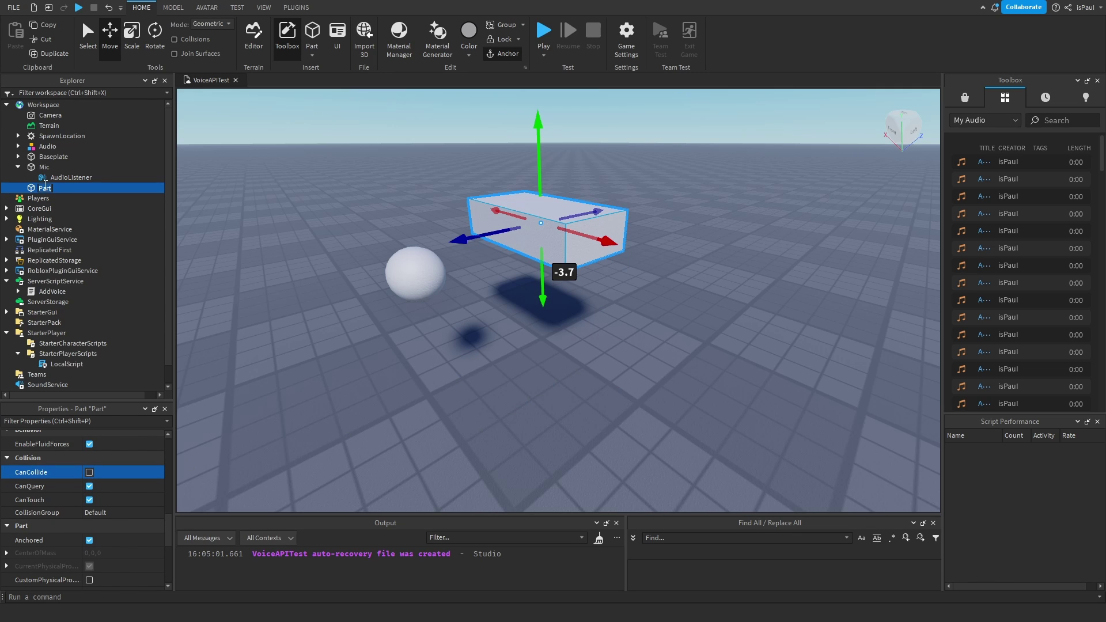
{"action": "type", "text": "Speaker"}
{"action": "key", "text": "Return"}
Insert an AudioEmitter into the Speaker part
{"action": "key", "text": "ctrl+i"}
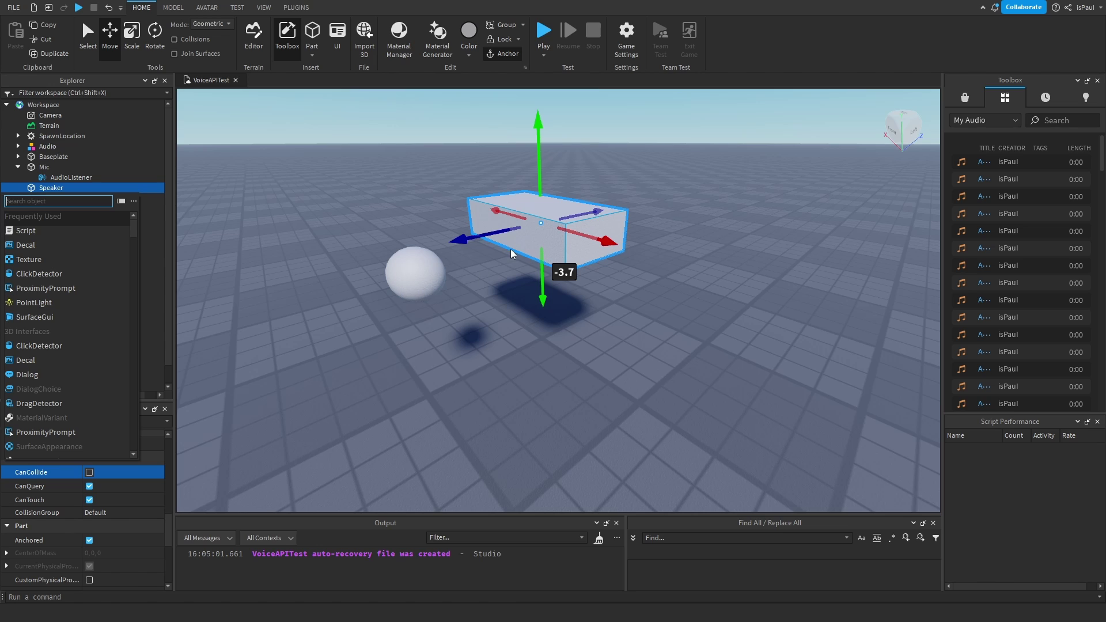
{"action": "left_click", "coordinate": [71, 202]}
{"action": "type", "text": "audio"}
{"action": "key", "text": "Down"}
{"action": "key", "text": "Down"}
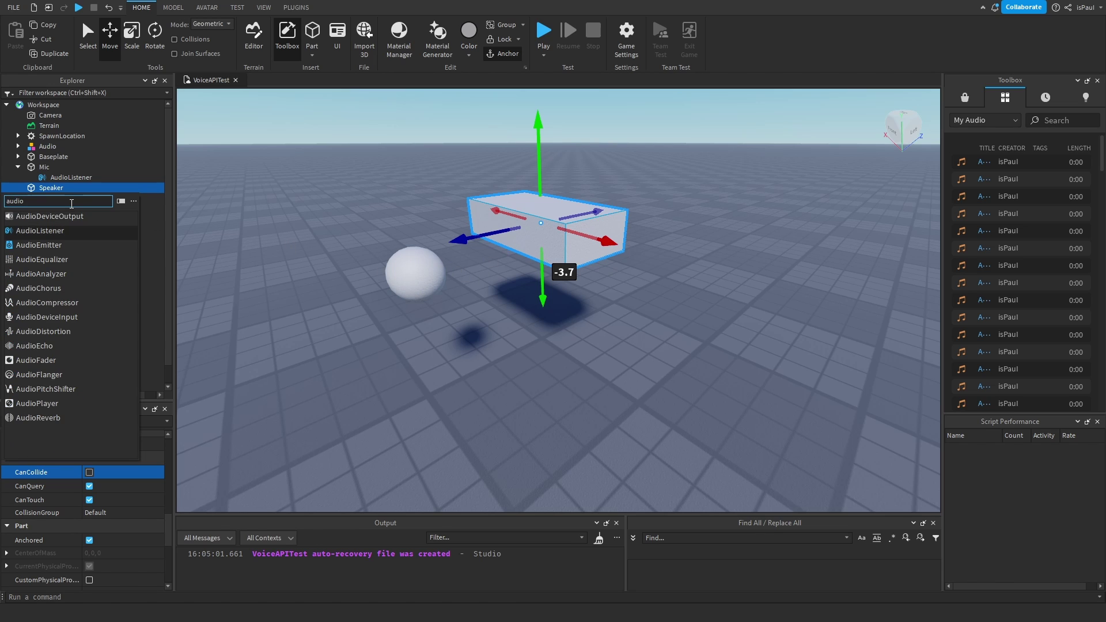
{"action": "key", "text": "Return"}
Insert a Wire into the Speaker part's AudioEmitter
{"action": "left_click", "coordinate": [593, 349]}
{"action": "right_click_drag", "start_coordinate": [593, 349], "coordinate": [575, 334]}
{"action": "key", "text": "a"}
{"action": "left_click", "coordinate": [480, 267]}
{"action": "left_click", "coordinate": [64, 196]}
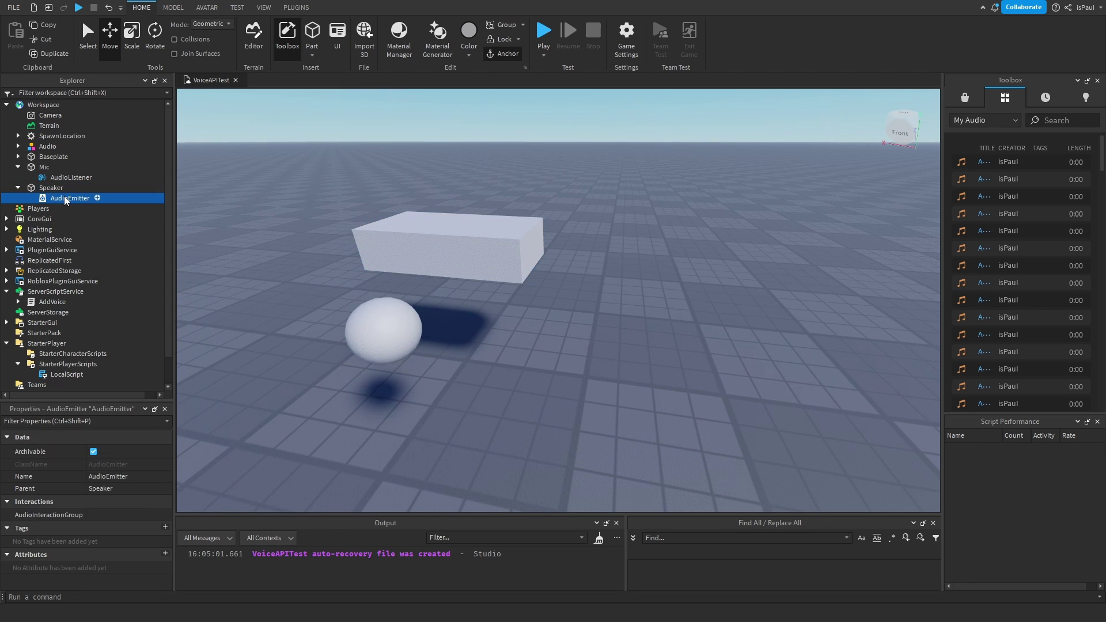
{"action": "left_click", "coordinate": [95, 198]}
{"action": "type", "text": "wire"}
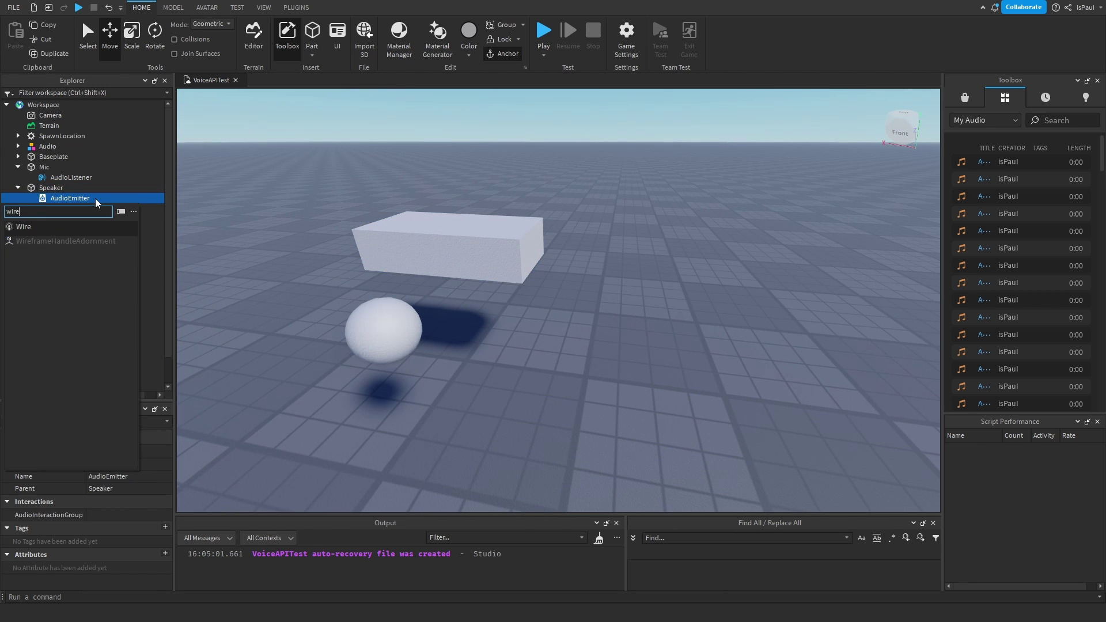
{"action": "key", "text": "Return"}
Set the Wire's SourceInstance to the Mic's AudioListener and its TargetInstance to the Speaker's AudioEmitter
{"action": "left_click", "coordinate": [92, 208]}
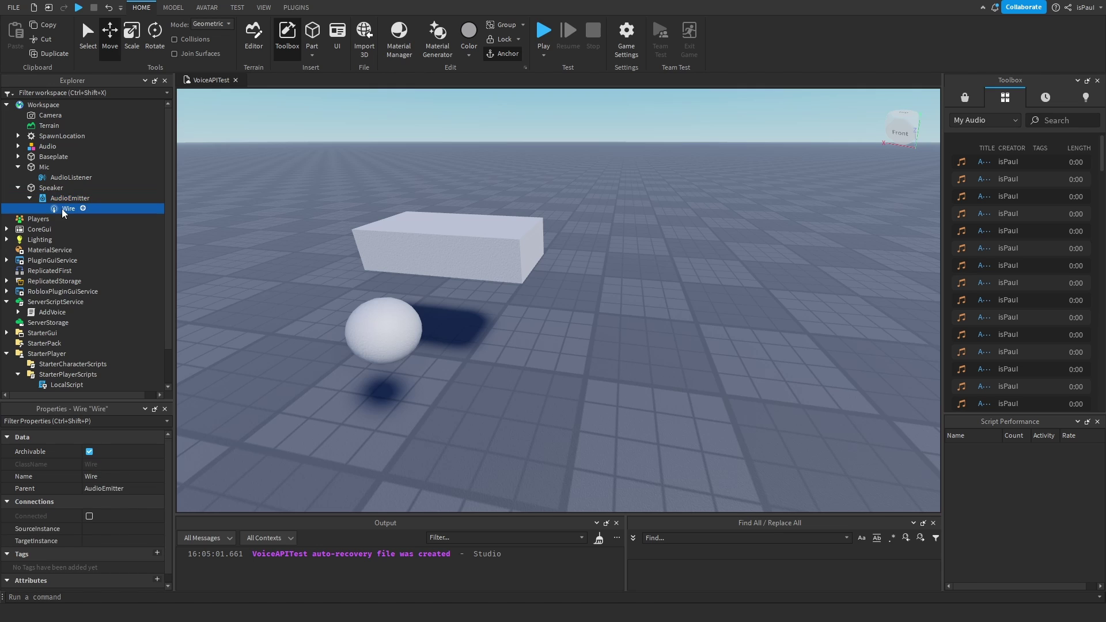
{"action": "left_click", "coordinate": [72, 527]}
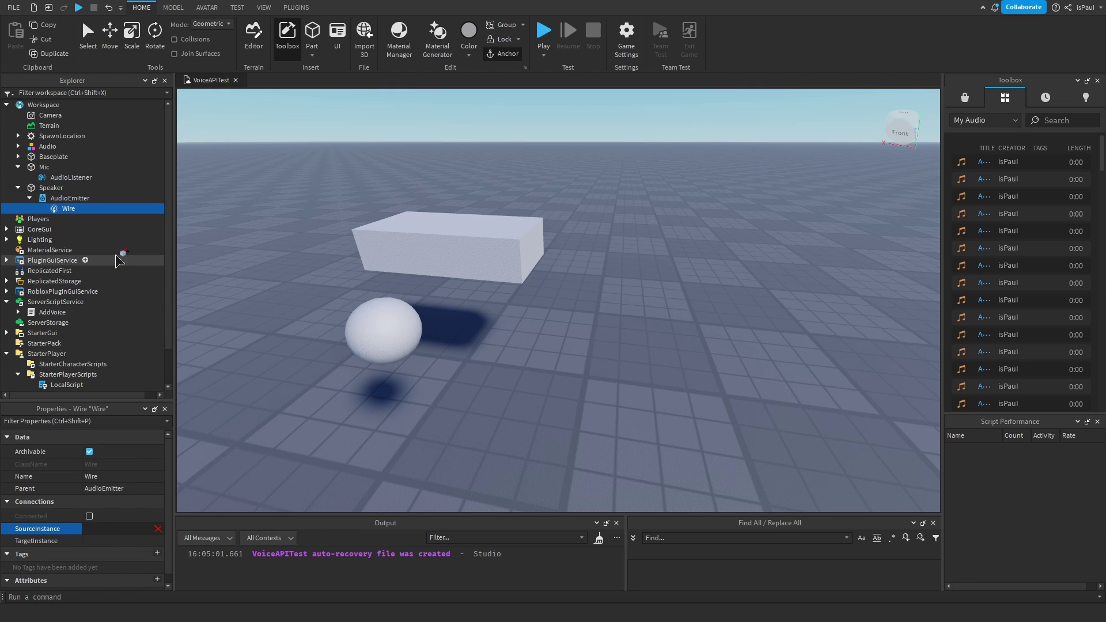
{"action": "left_click", "coordinate": [69, 177]}
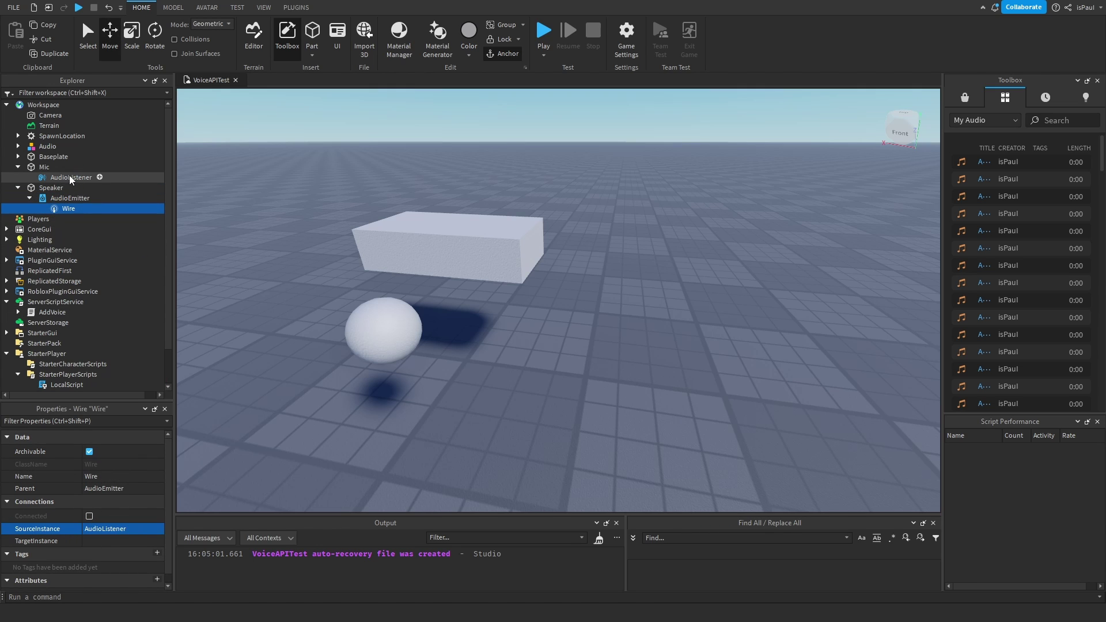
{"action": "left_click", "coordinate": [67, 541]}
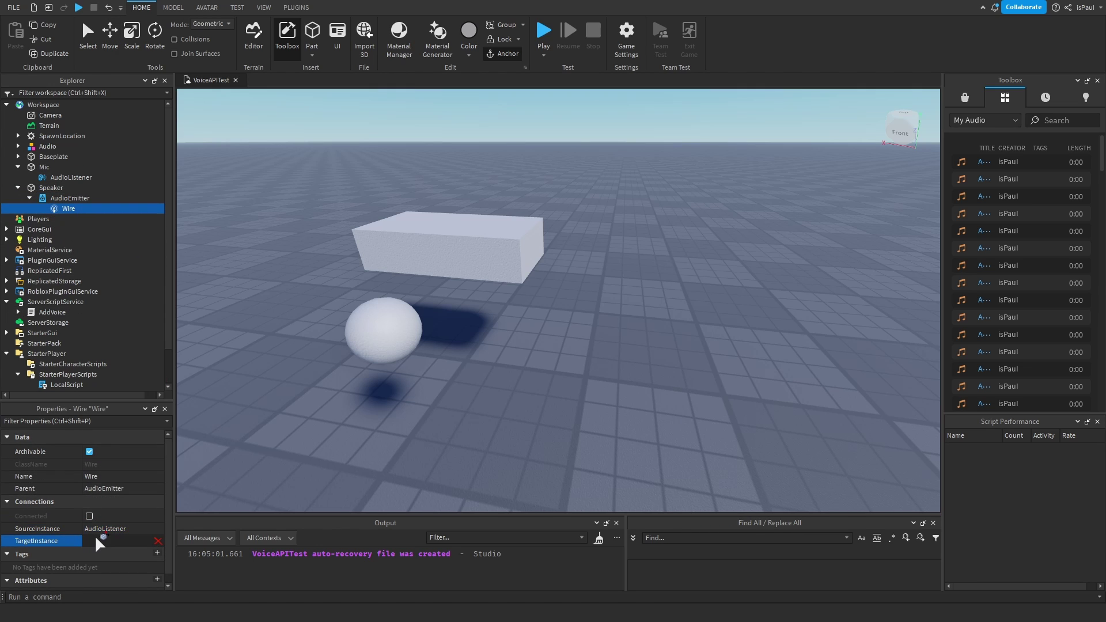
{"action": "left_click", "coordinate": [66, 199]}
Rename the Mic's AudioListener as MicListener and the Speaker's AudioEmitter as SpeakerEmitter1
{"action": "left_click", "coordinate": [47, 189]}
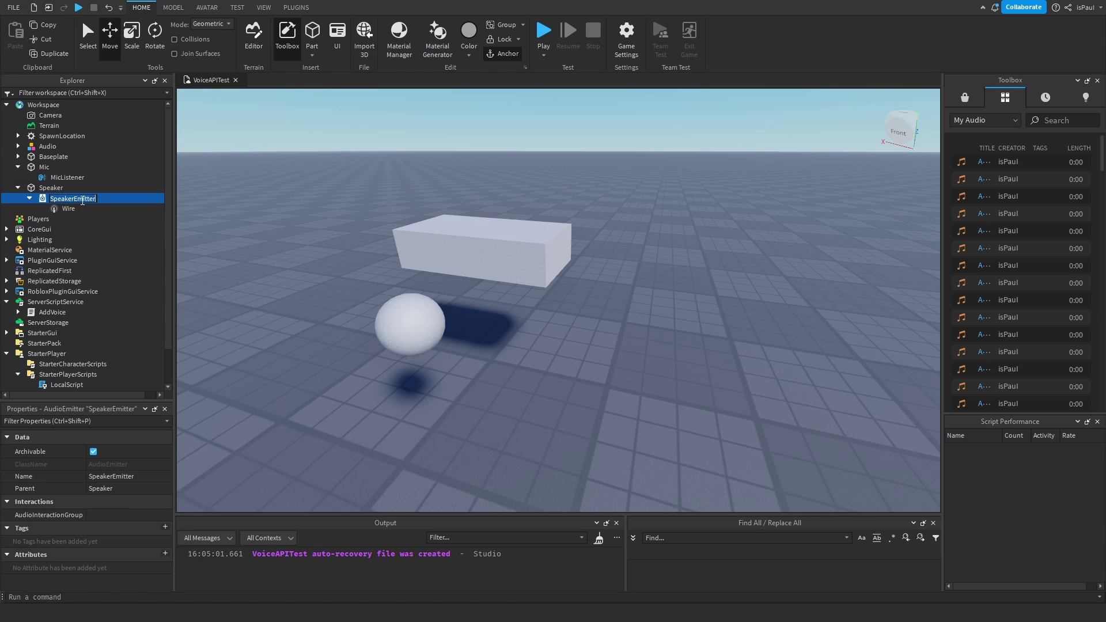
{"action": "key", "text": "Right"}
{"action": "type", "text": "1"}
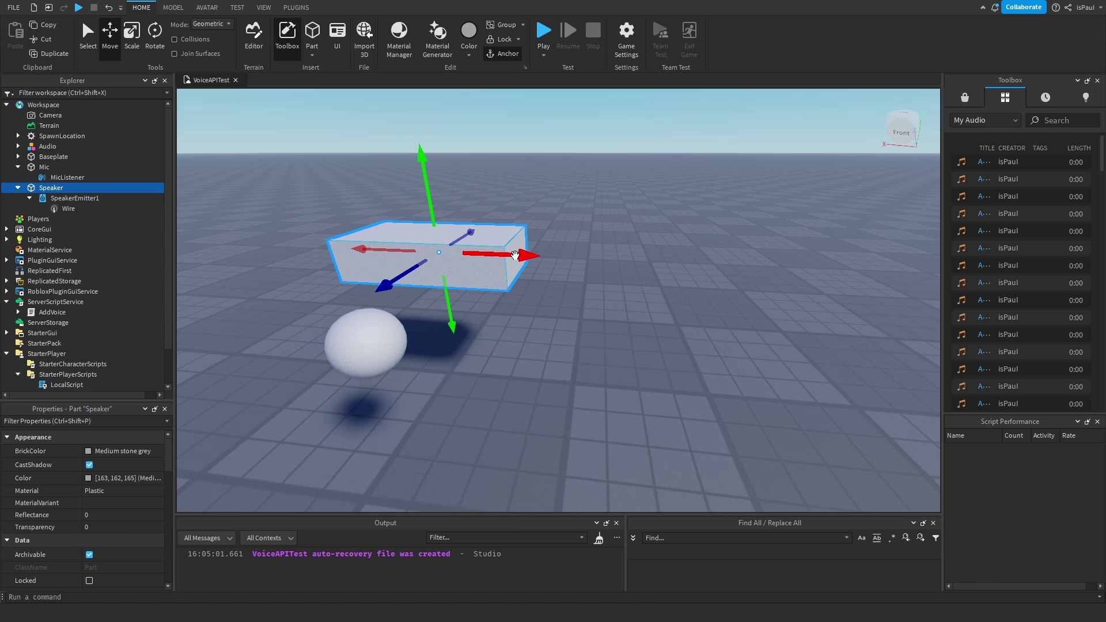
Duplicate the Speaker part and place the copy beside the original
{"action": "key", "text": "ctrl+d"}
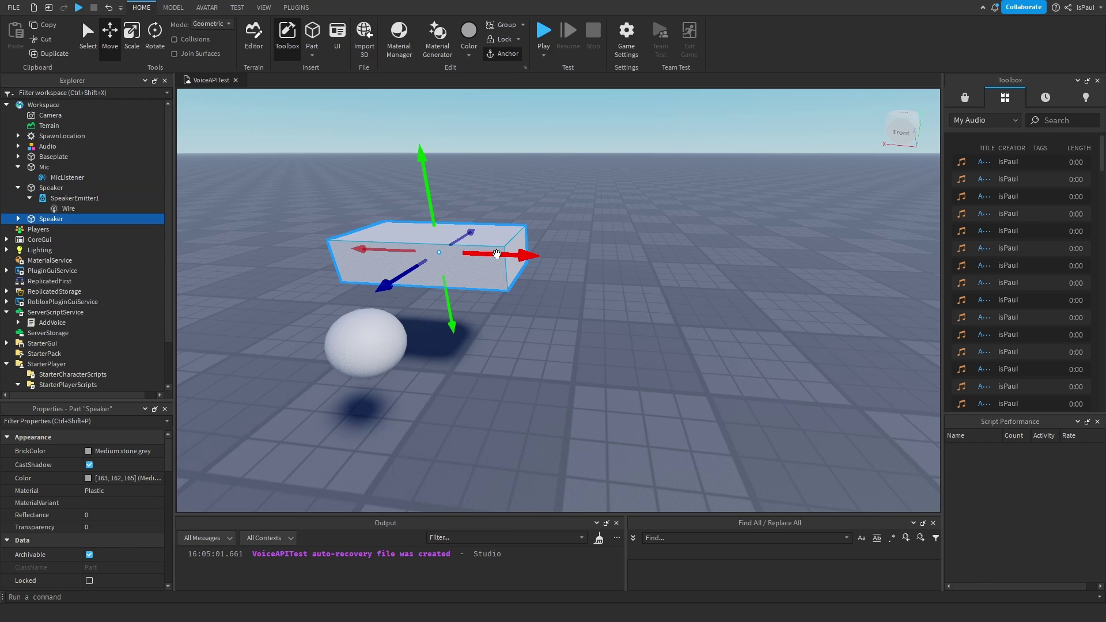
{"action": "left_click_drag", "start_coordinate": [496, 254], "coordinate": [743, 264]}
Rename the emitter inside the duplicated Speaker as SpeakerEmitter2
{"action": "left_click", "coordinate": [18, 218]}
{"action": "left_click", "coordinate": [69, 229]}
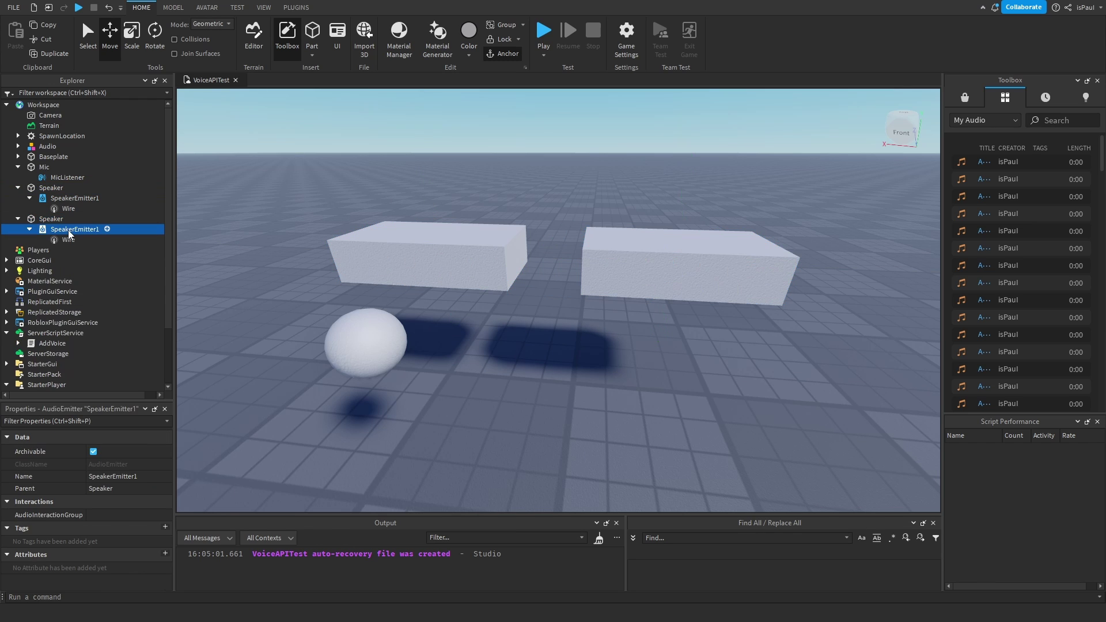
{"action": "key", "text": "F2"}
{"action": "key", "text": "BackSpace"}
{"action": "type", "text": "2"}
{"action": "key", "text": "Return"}
Check the Wire connections of the duplicated Speaker's emitter and delete the duplicated Speaker part
{"action": "left_click", "coordinate": [62, 239]}
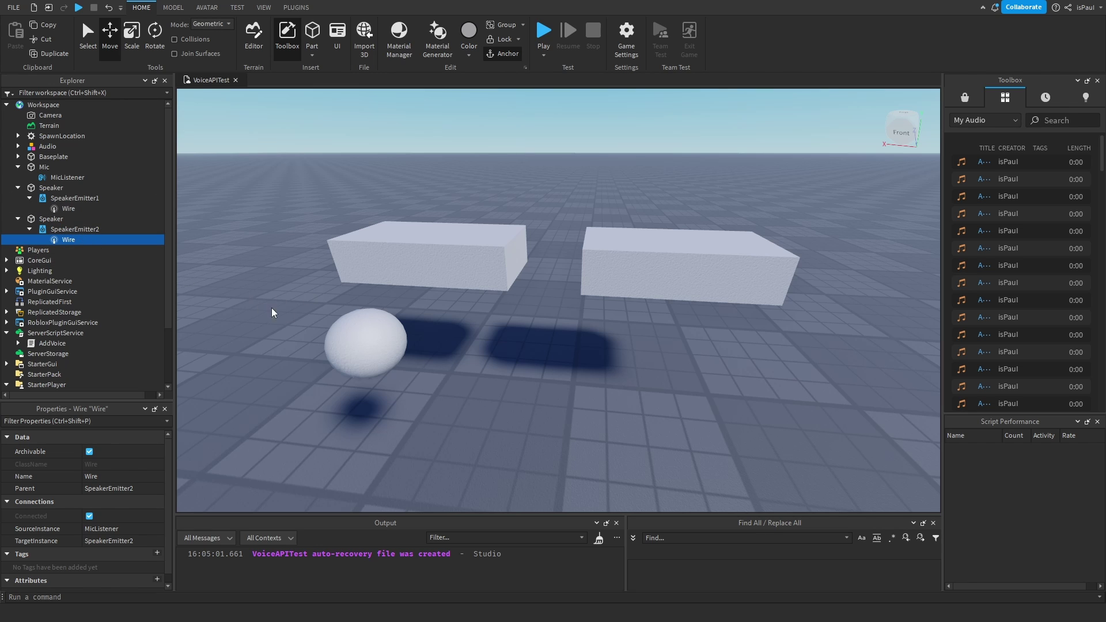
{"action": "left_click", "coordinate": [70, 198]}
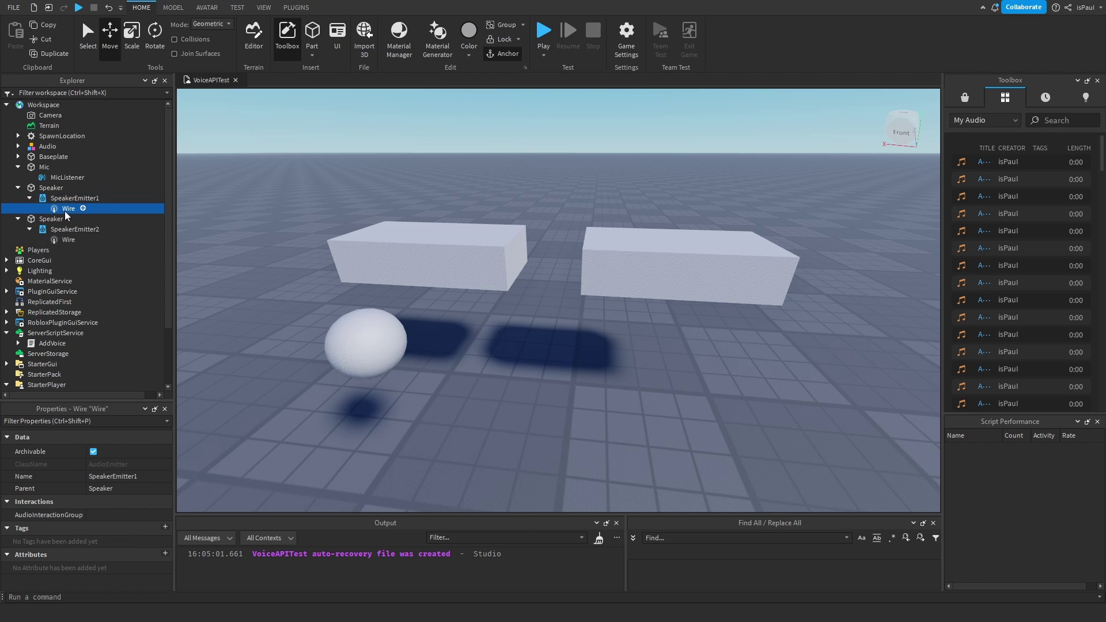
{"action": "left_click", "coordinate": [46, 188]}
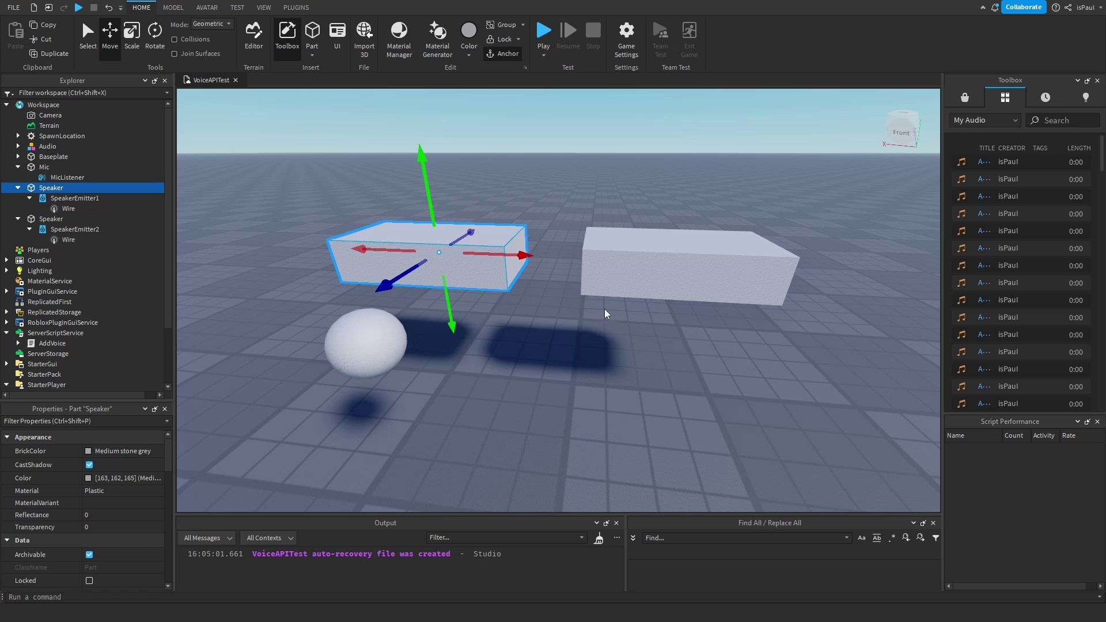
{"action": "left_click", "coordinate": [636, 281]}
{"action": "key", "text": "Delete"}
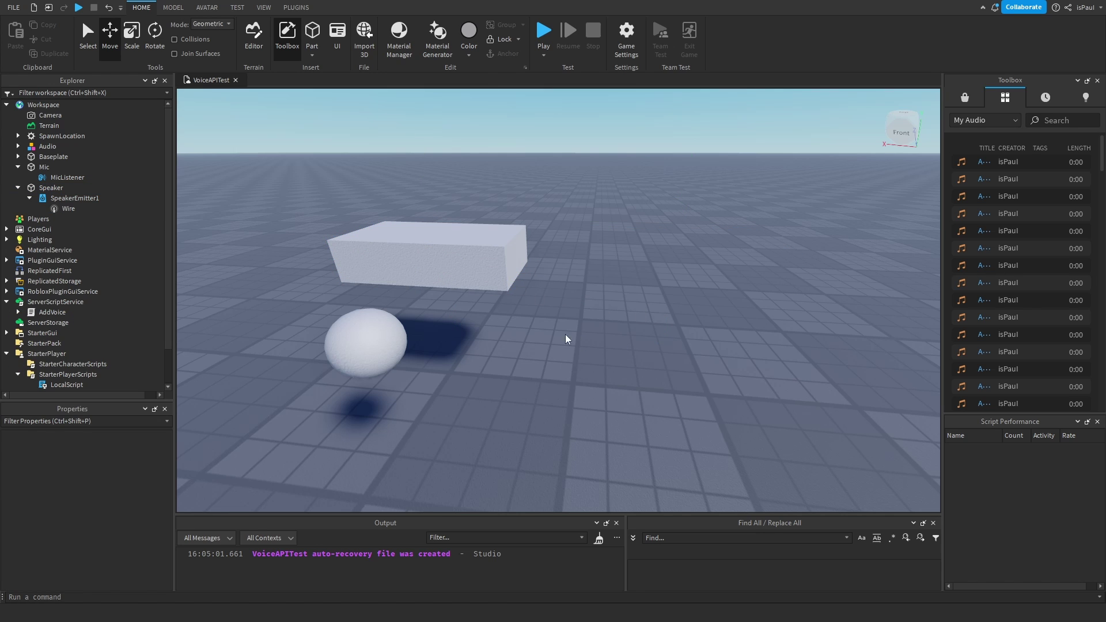
Move the remaining Speaker block farther away from the Mic sphere
{"action": "left_click", "coordinate": [478, 274]}
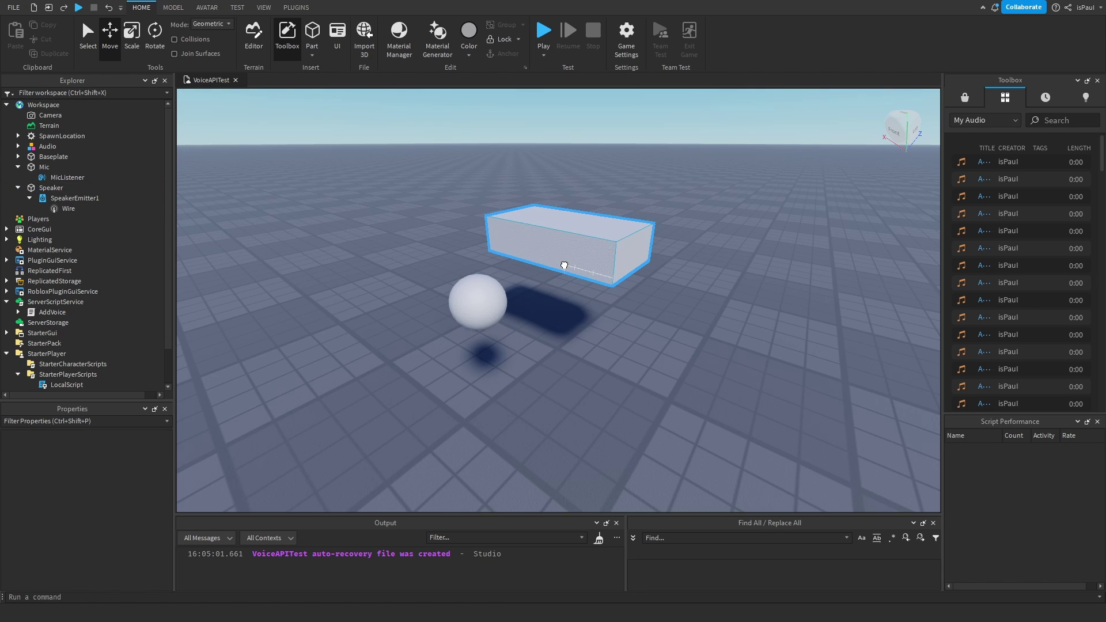
{"action": "left_click", "coordinate": [562, 264]}
{"action": "left_click_drag", "start_coordinate": [499, 260], "coordinate": [633, 216]}
{"action": "left_click", "coordinate": [610, 342]}
{"action": "right_click_drag", "start_coordinate": [611, 342], "coordinate": [617, 335]}
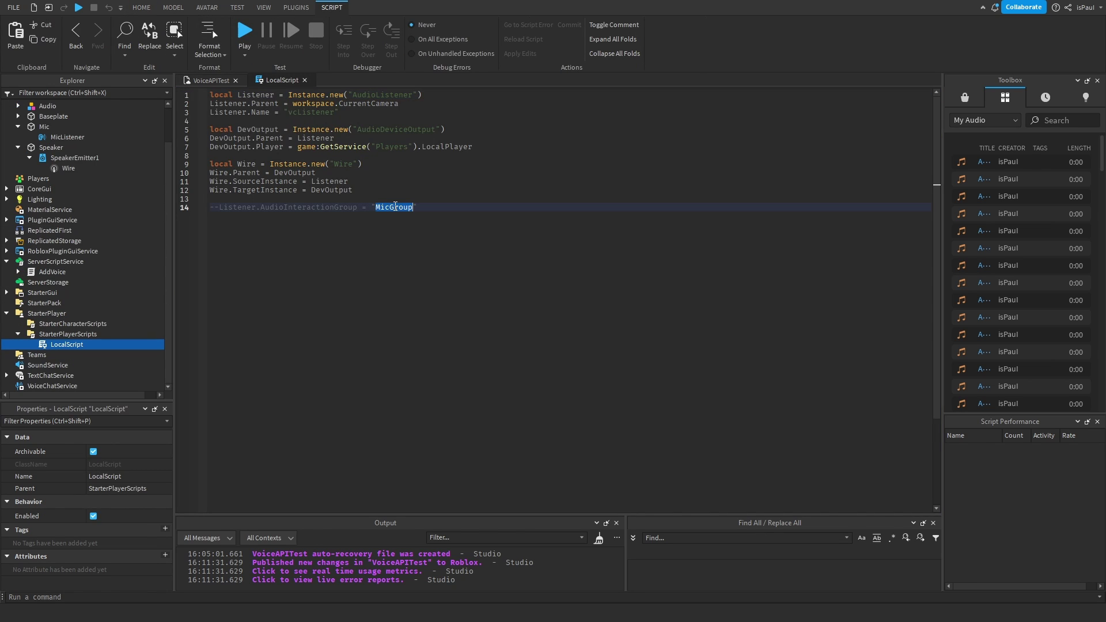
Set the AudioInteractionGroup of MicListener to MicGroup, using the group name from the LocalScript
{"action": "left_click", "coordinate": [201, 76]}
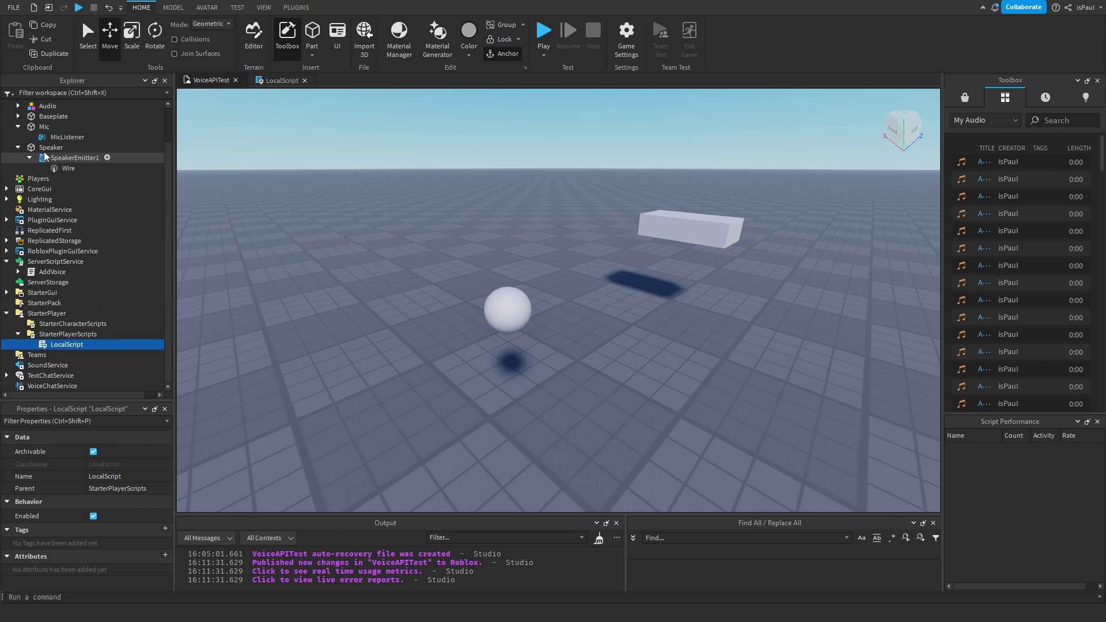
{"action": "left_click", "coordinate": [55, 137]}
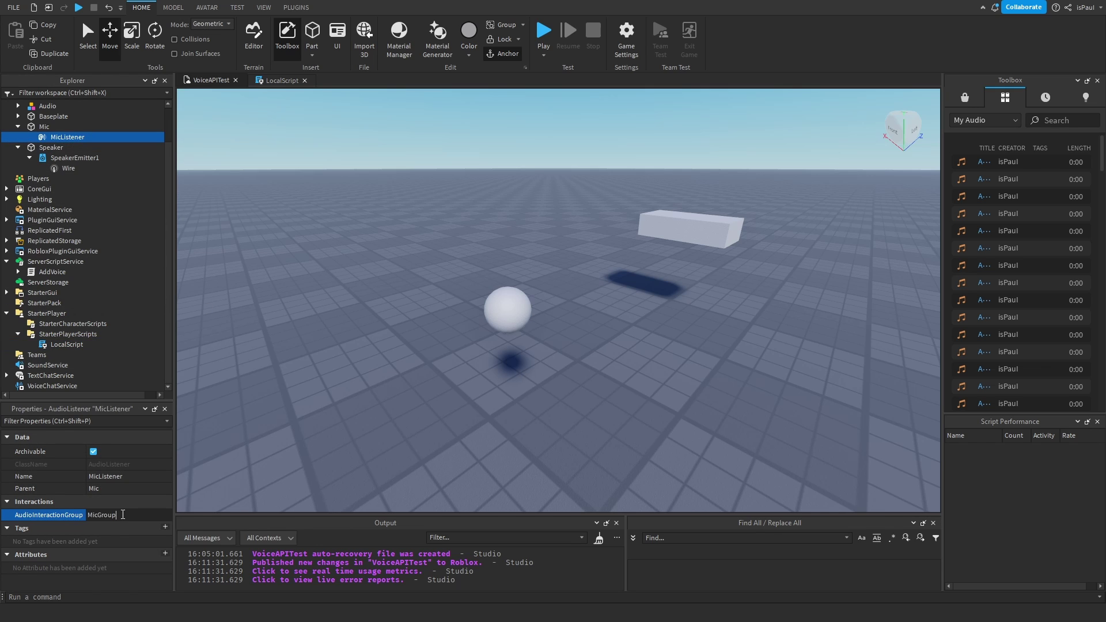
{"action": "key", "text": "Return"}
{"action": "left_click", "coordinate": [286, 436]}
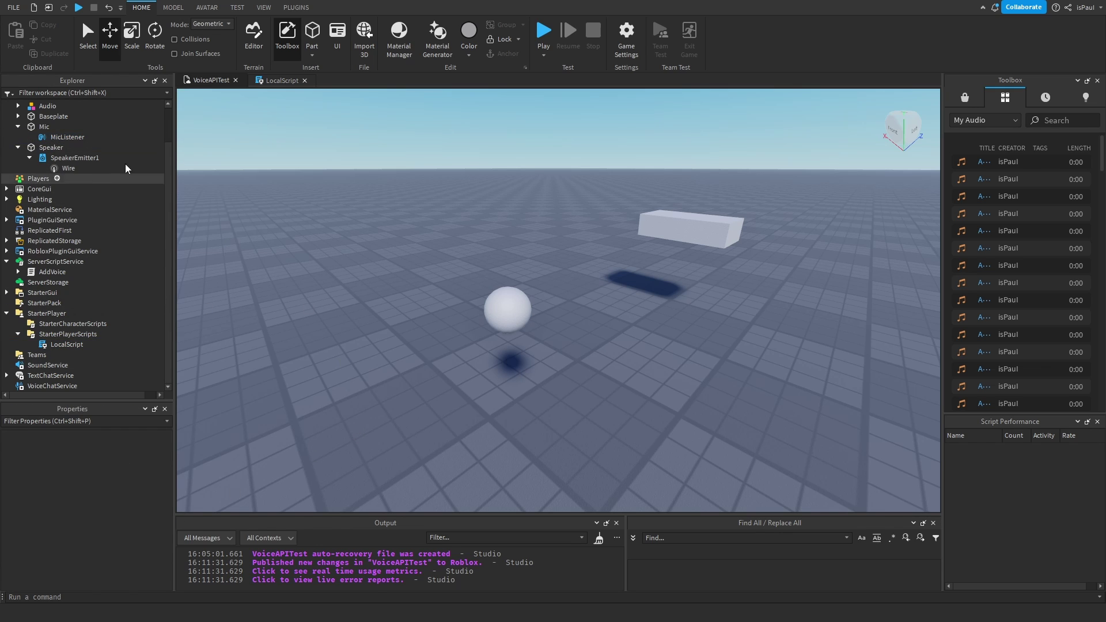
In the AddVoice script, create a local Wire with Instance.new("Wire") below the MicEmitter.AudioInteractionGroup line
{"action": "left_click", "coordinate": [115, 158]}
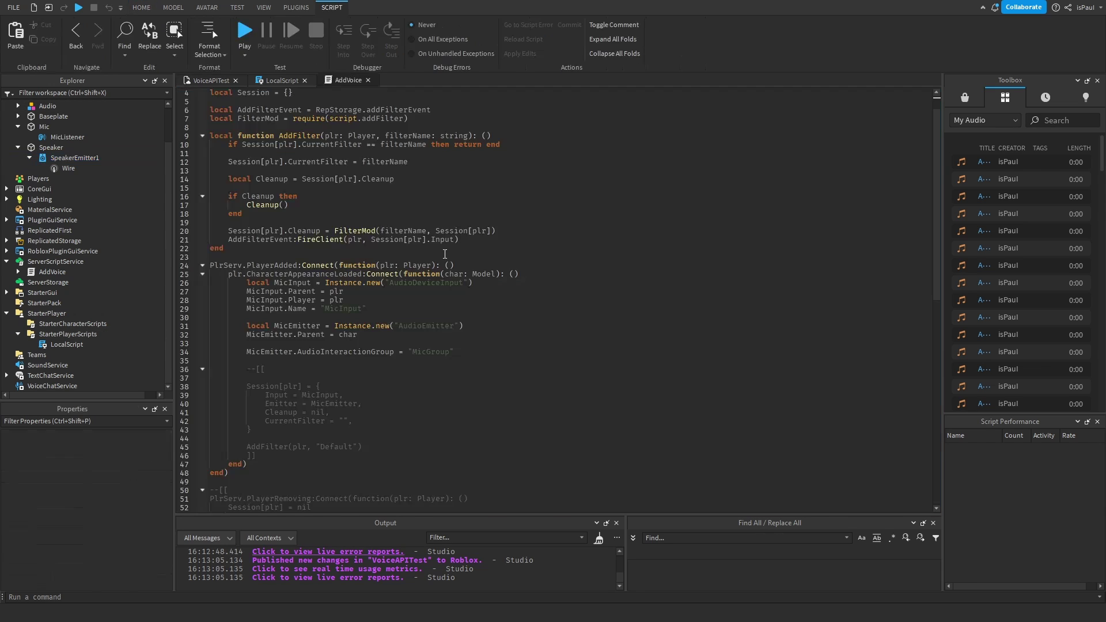
{"action": "scroll", "coordinate": [296, 360], "scroll_direction": "down", "scroll_amount": 1}
{"action": "left_click", "coordinate": [259, 326]}
{"action": "left_click", "coordinate": [287, 335]}
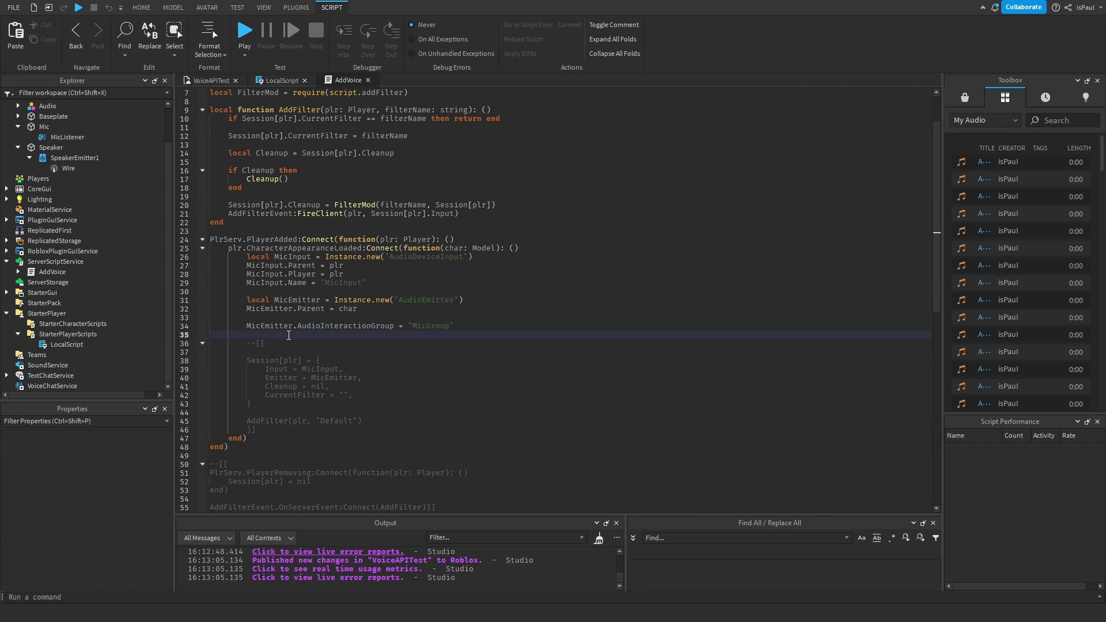
{"action": "key", "text": "Return"}
{"action": "key", "text": "Return"}
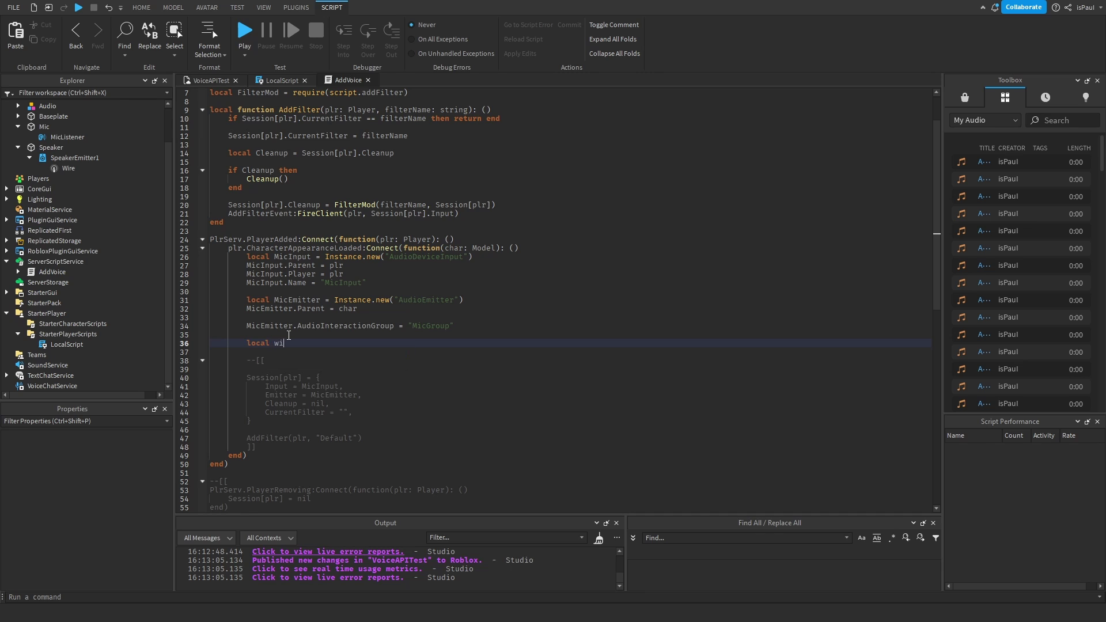
{"action": "type", "text": "local Wire = Instance.new(\"Wire\")"}
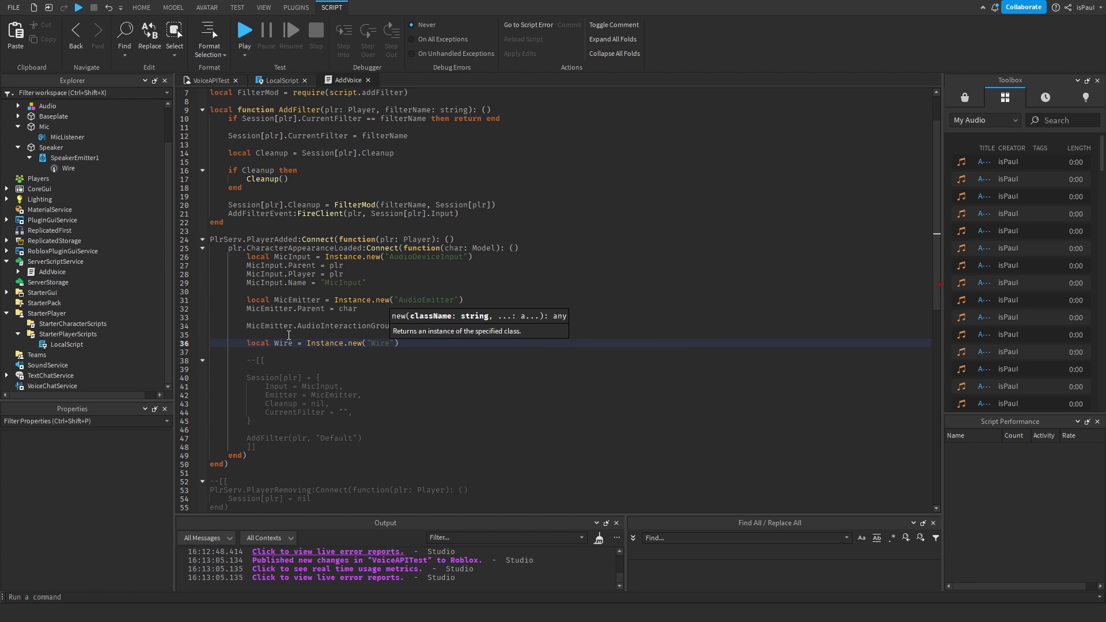
{"action": "key", "text": "Return"}
Parent the Wire to MicInput and set its SourceInstance to MicInput and its TargetInstance to MicEmitter
{"action": "scroll", "coordinate": [285, 365], "scroll_direction": "up", "scroll_amount": 1}
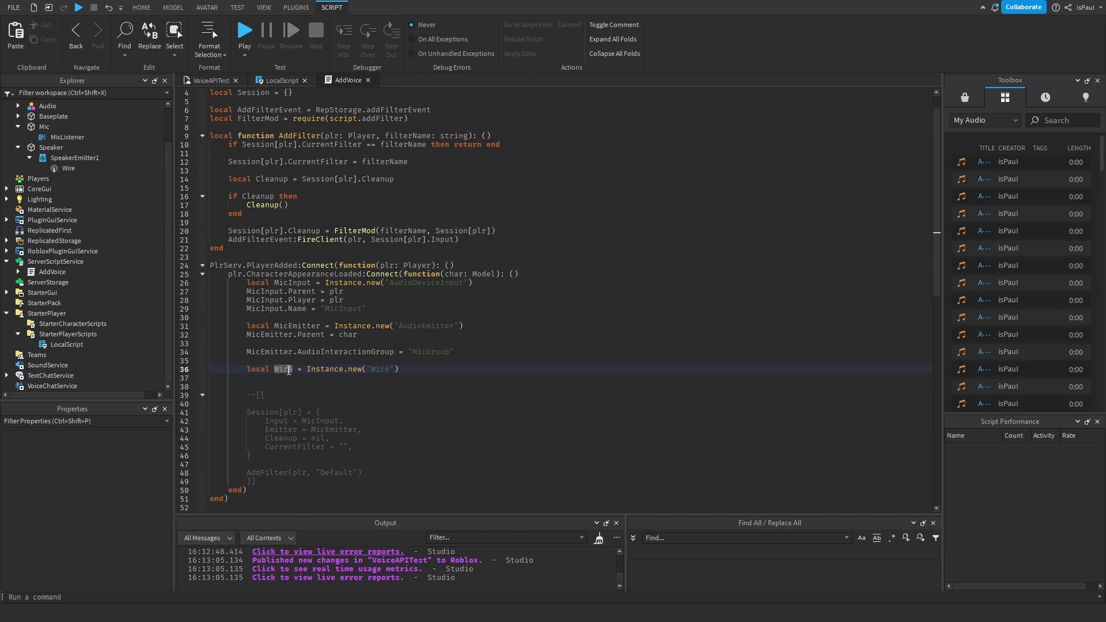
{"action": "type", "text": "Wire.Parent = mic"}
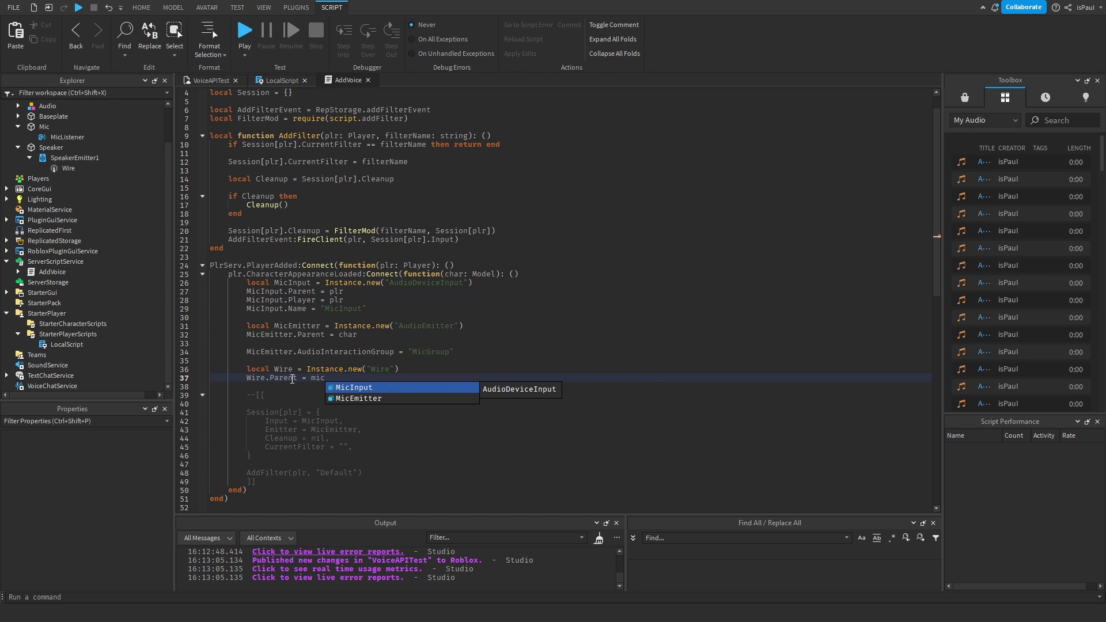
{"action": "key", "text": "Tab"}
{"action": "key", "text": "Return"}
{"action": "type", "text": "Wire.SourceInstance = mici"}
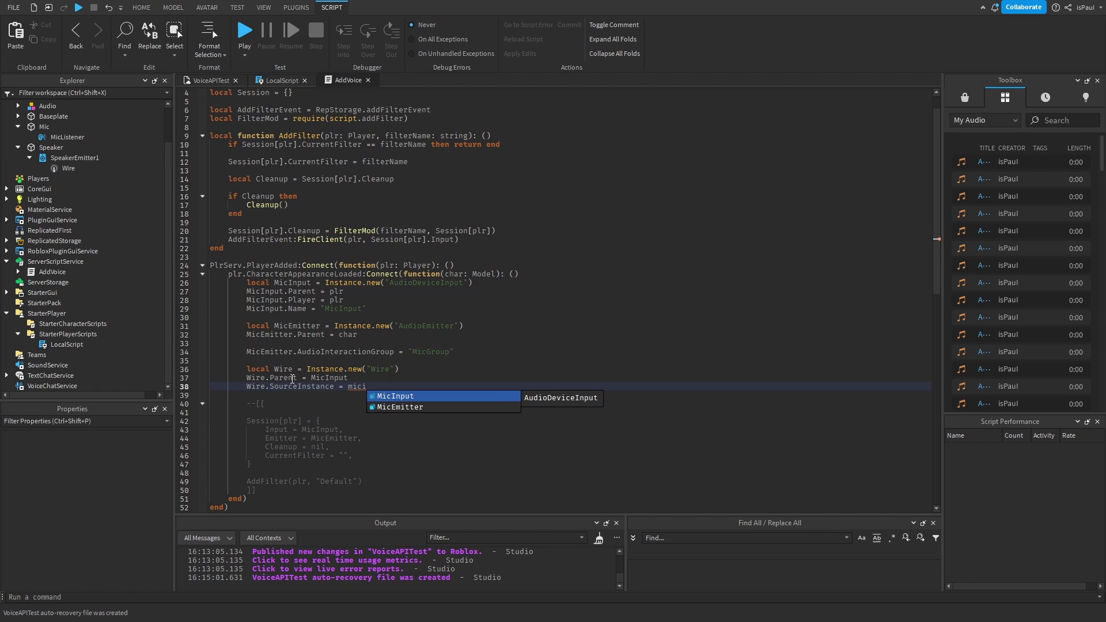
{"action": "key", "text": "Tab"}
{"action": "key", "text": "Return"}
{"action": "type", "text": "Wire.TargetInstance = m"}
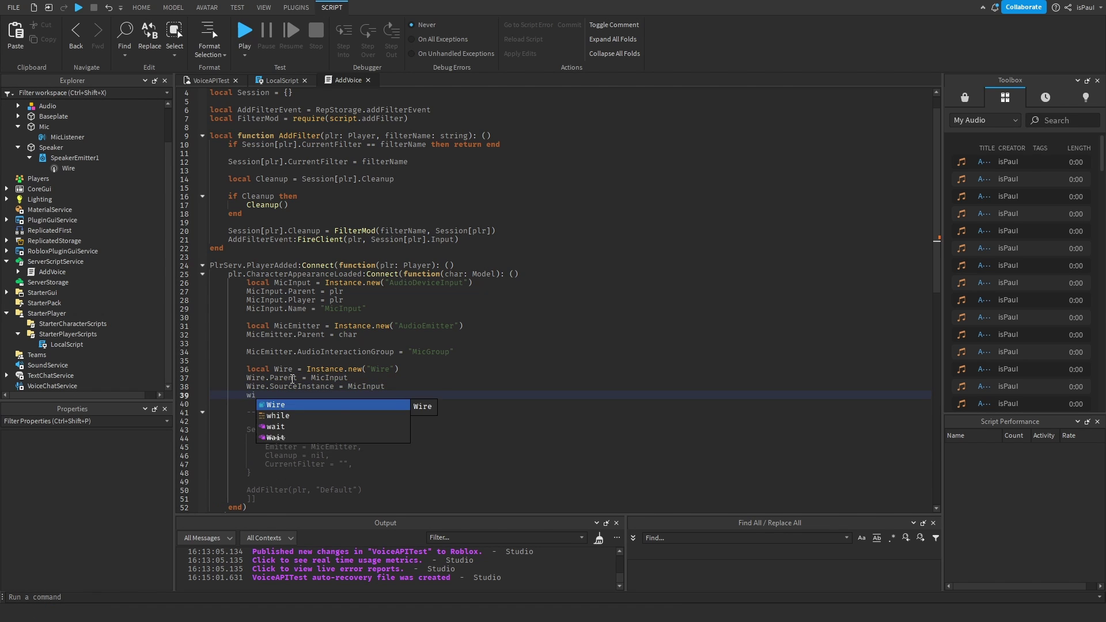
{"action": "type", "text": "icE"}
{"action": "key", "text": "Tab"}
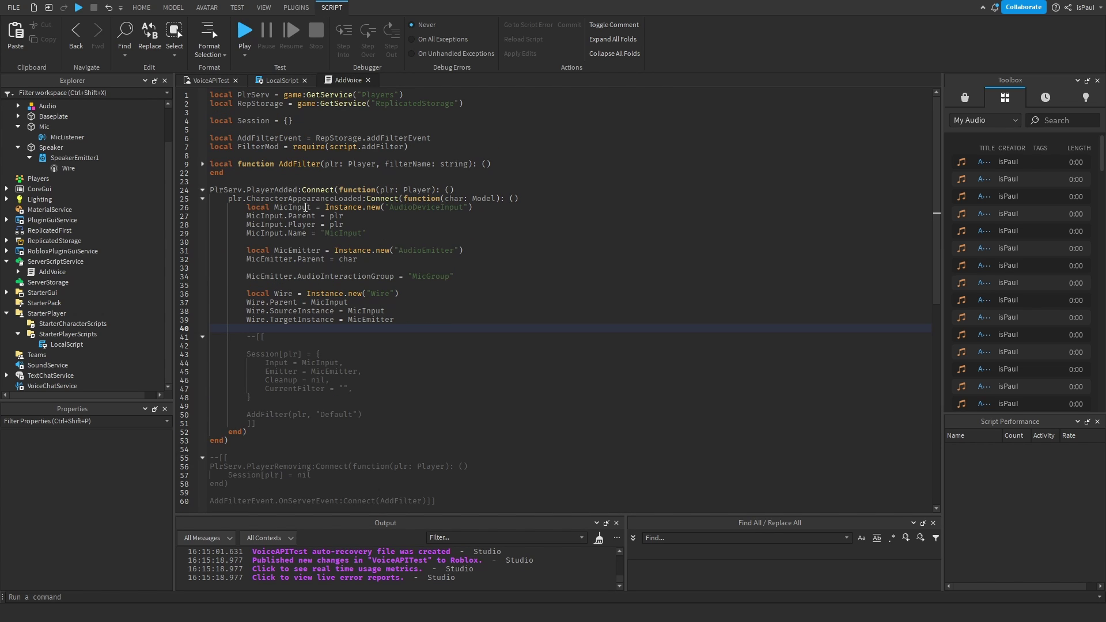
Review the MicInput and Wire code in AddVoice and the Listener, DevOutput and Wire code in the LocalScript
{"action": "left_click_drag", "start_coordinate": [305, 207], "coordinate": [266, 206]}
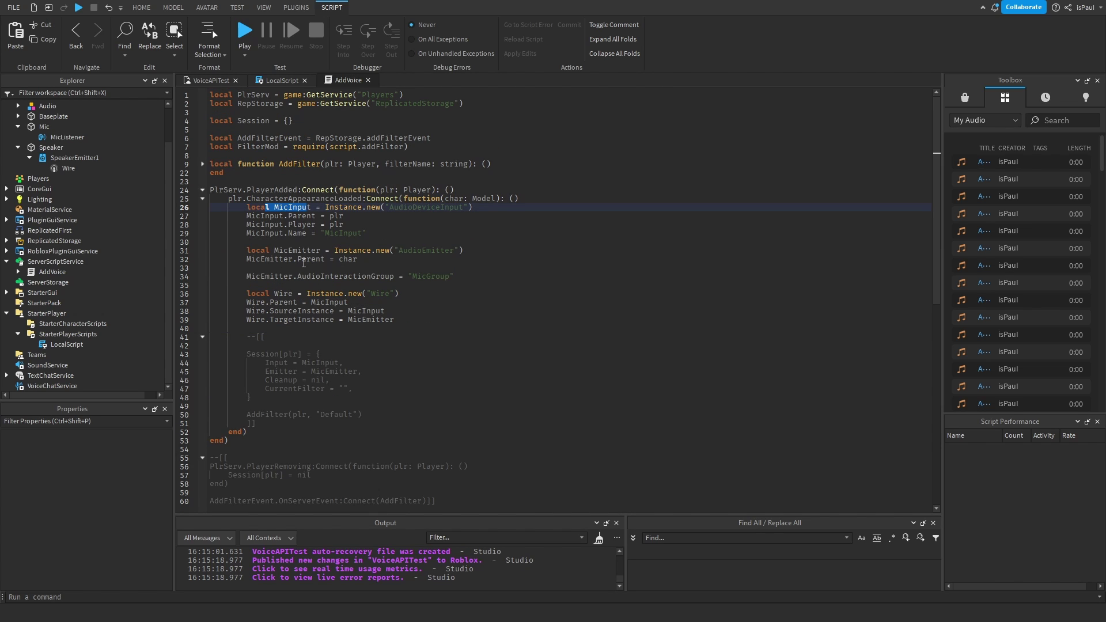
{"action": "left_click", "coordinate": [322, 313]}
{"action": "left_click_drag", "start_coordinate": [403, 322], "coordinate": [288, 286]}
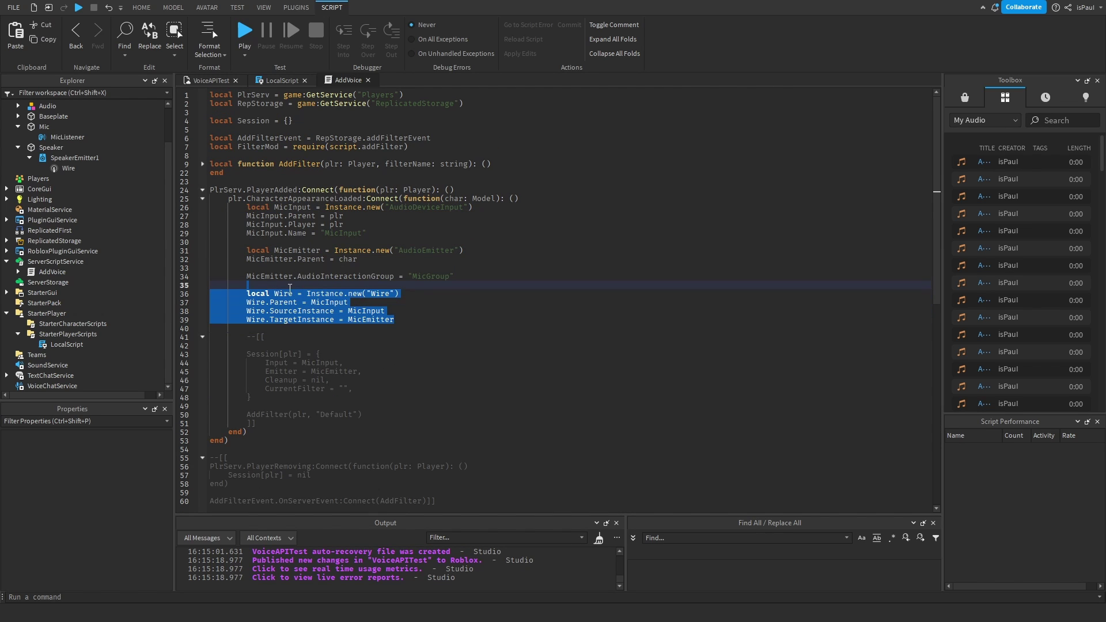
{"action": "left_click", "coordinate": [402, 320]}
{"action": "left_click", "coordinate": [281, 80]}
{"action": "left_click_drag", "start_coordinate": [244, 94], "coordinate": [279, 94]}
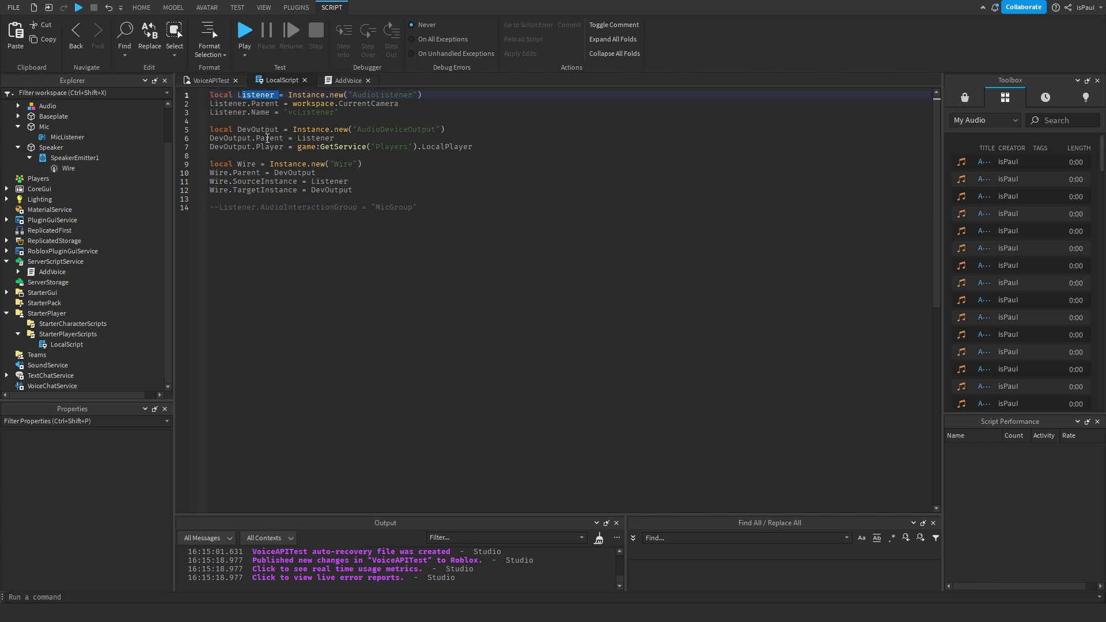
{"action": "left_click_drag", "start_coordinate": [234, 130], "coordinate": [290, 129]}
{"action": "left_click", "coordinate": [297, 199]}
{"action": "left_click_drag", "start_coordinate": [416, 206], "coordinate": [210, 120]}
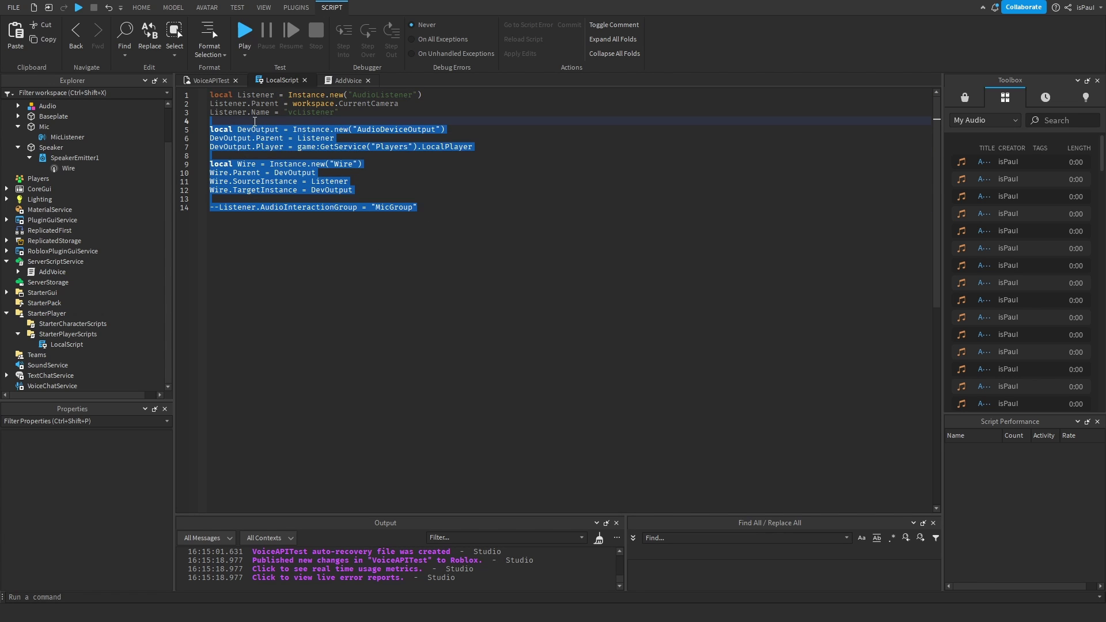
Examine the LocalScript's location, MicListener's AudioInteractionGroup, and the Mic sphere and Speaker block in the scene
{"action": "left_click", "coordinate": [69, 346]}
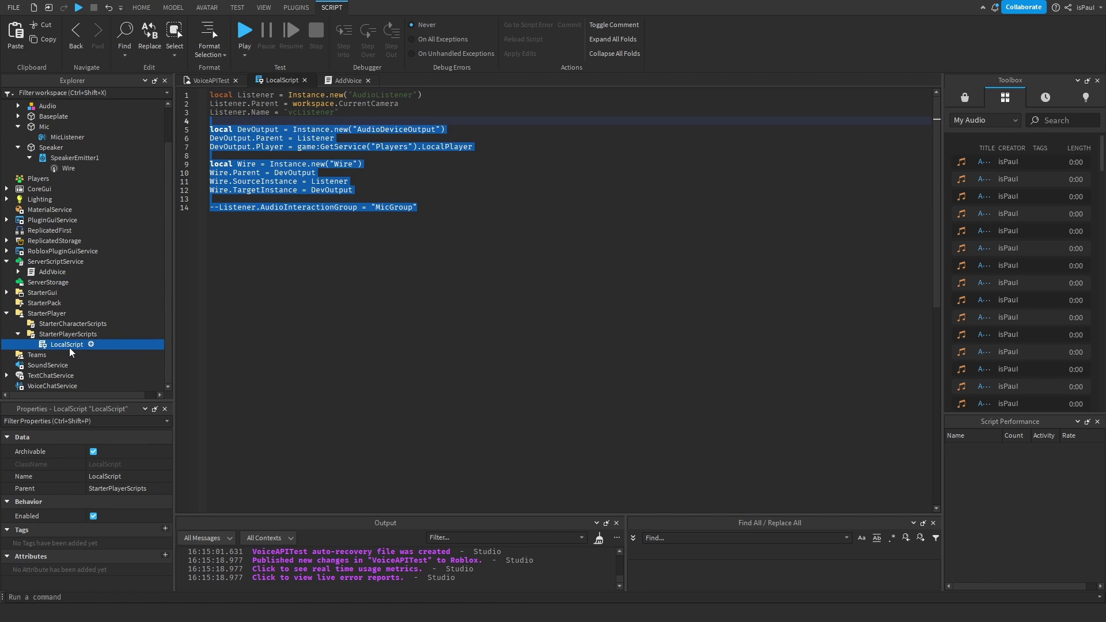
{"action": "left_click", "coordinate": [55, 138]}
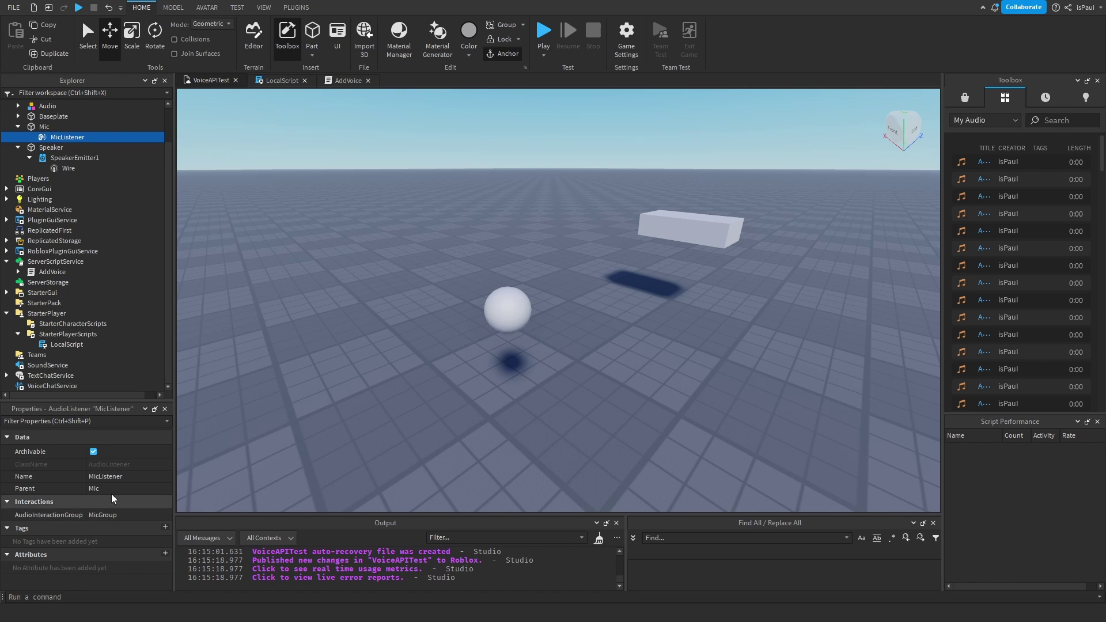
{"action": "left_click", "coordinate": [51, 147]}
{"action": "left_click", "coordinate": [647, 298]}
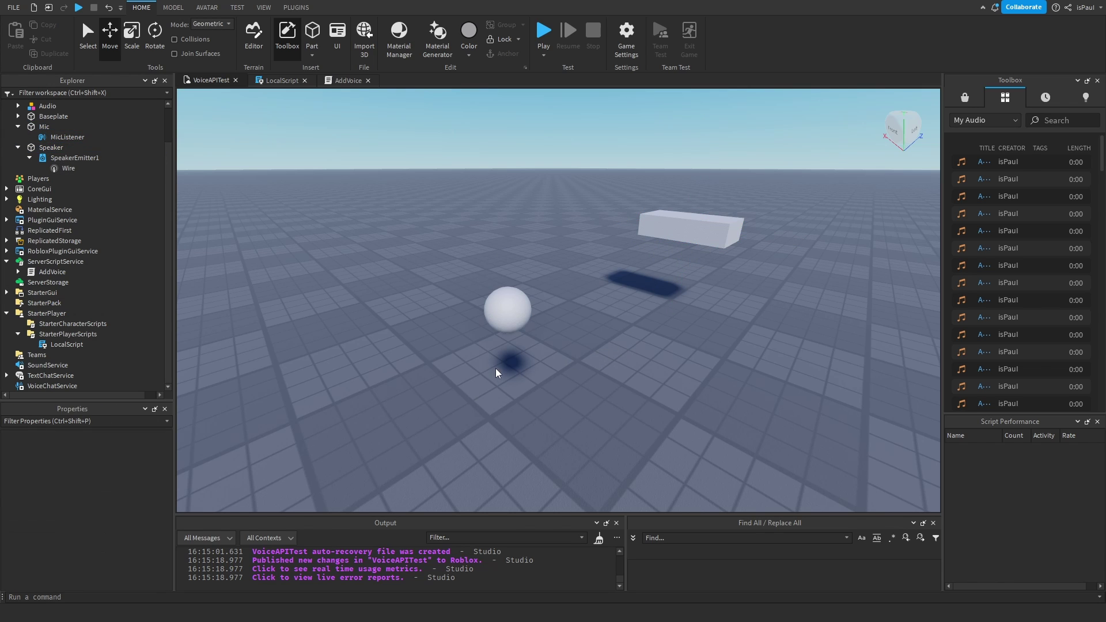
{"action": "left_click", "coordinate": [509, 337]}
{"action": "left_click", "coordinate": [484, 334]}
{"action": "left_click", "coordinate": [700, 240]}
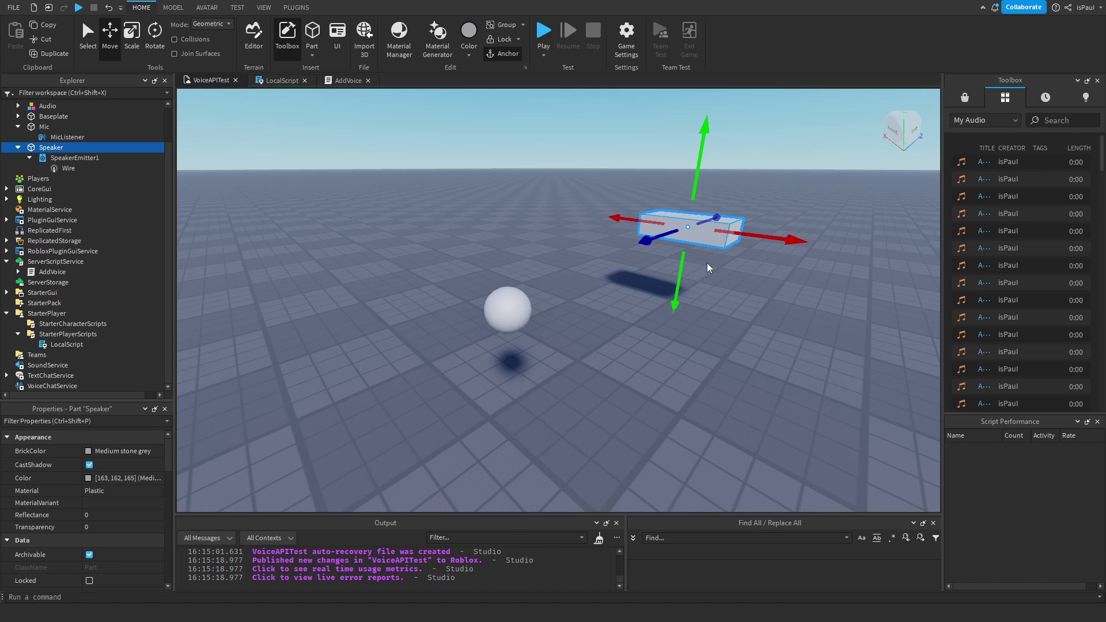
{"action": "left_click", "coordinate": [647, 286]}
Publish the place to Roblox and test in the live game whether speaking near the Mic sphere plays through the Speaker block
{"action": "left_click", "coordinate": [13, 7]}
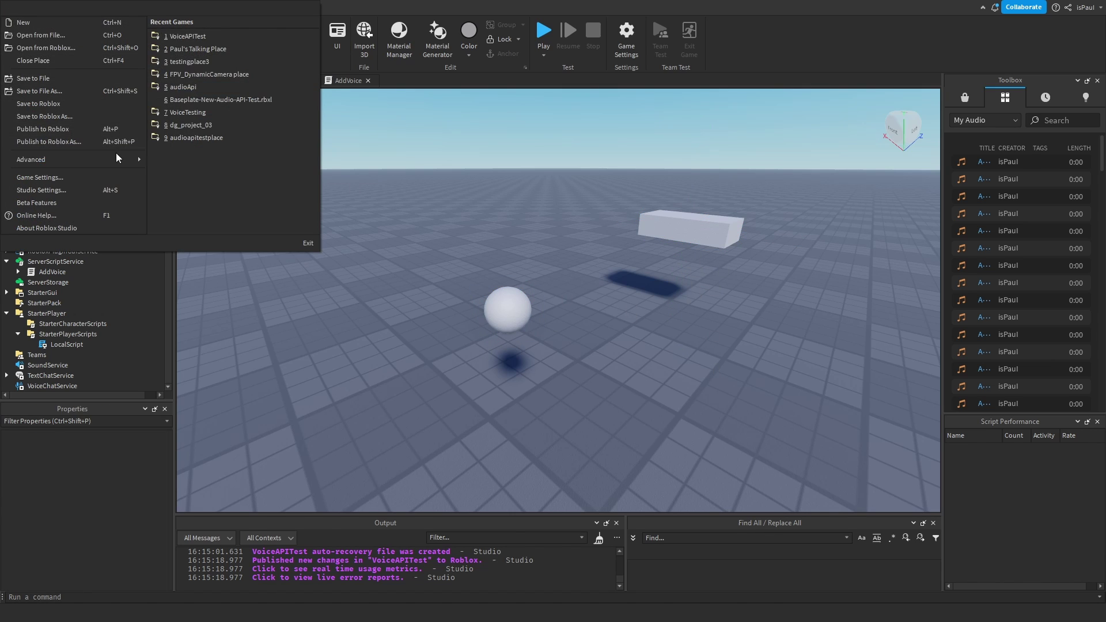
{"action": "left_click", "coordinate": [87, 129]}
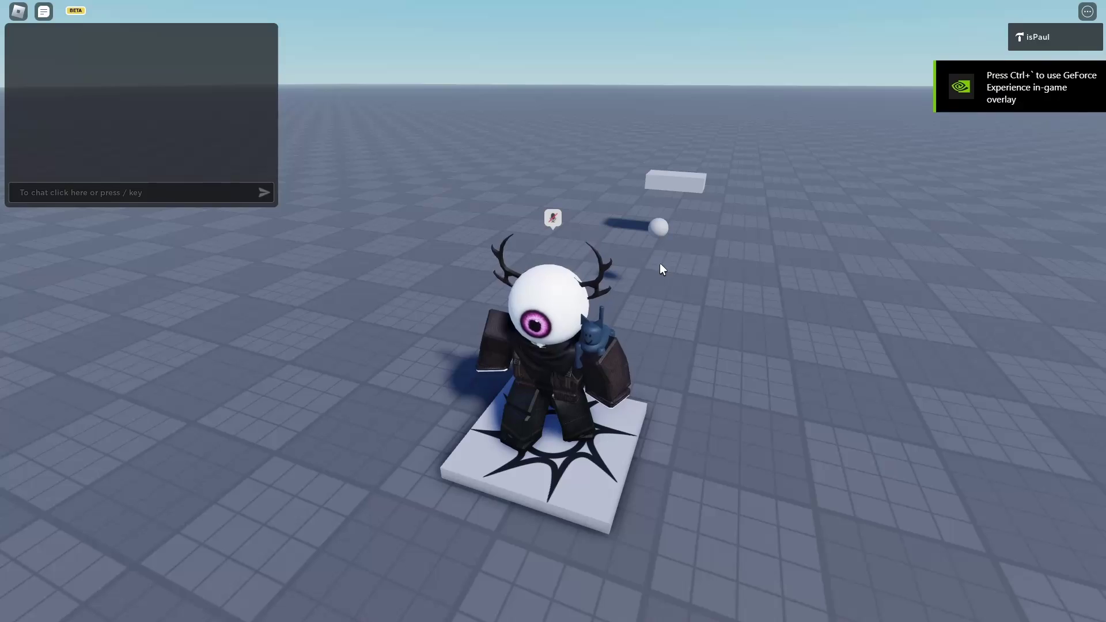
{"action": "key", "text": "w"}
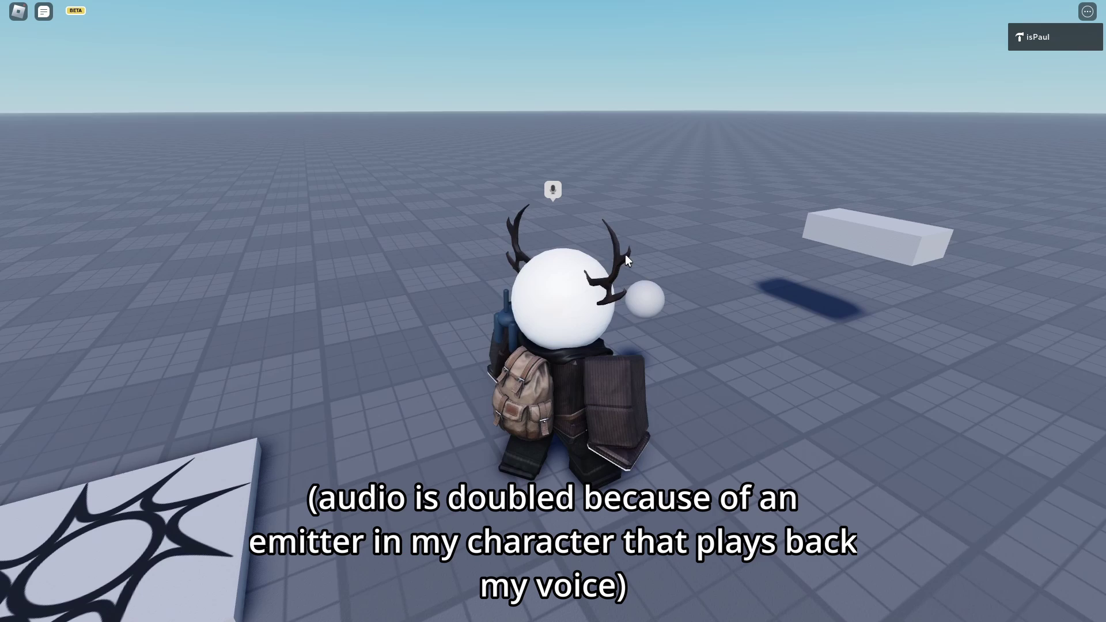
{"action": "right_click_drag", "start_coordinate": [625, 254], "coordinate": [619, 257]}
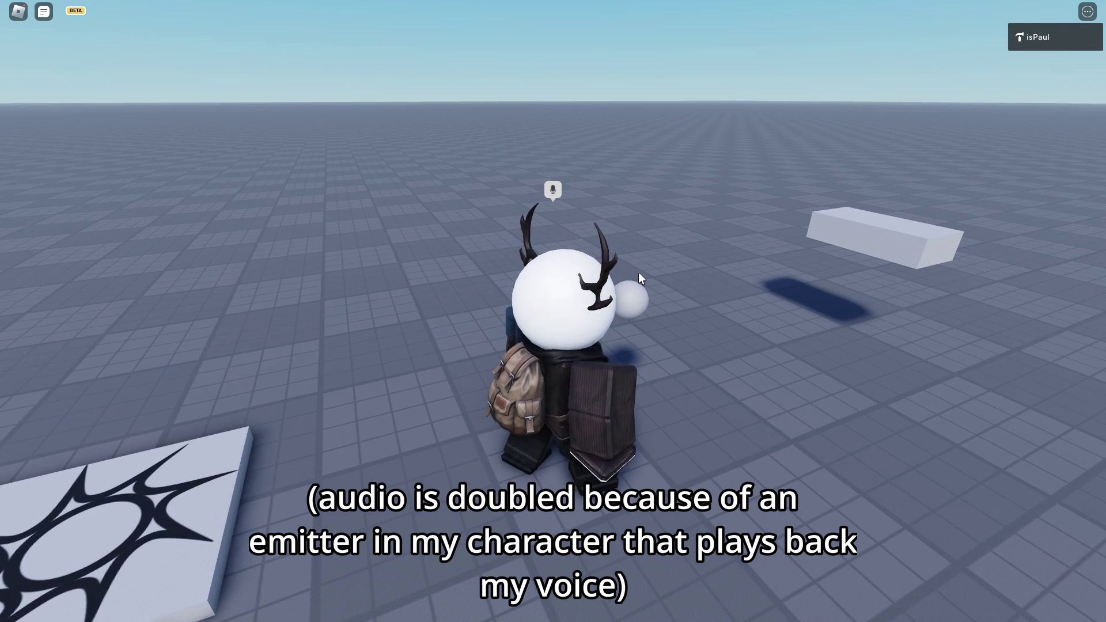
{"action": "right_click_drag", "start_coordinate": [684, 286], "coordinate": [683, 285]}
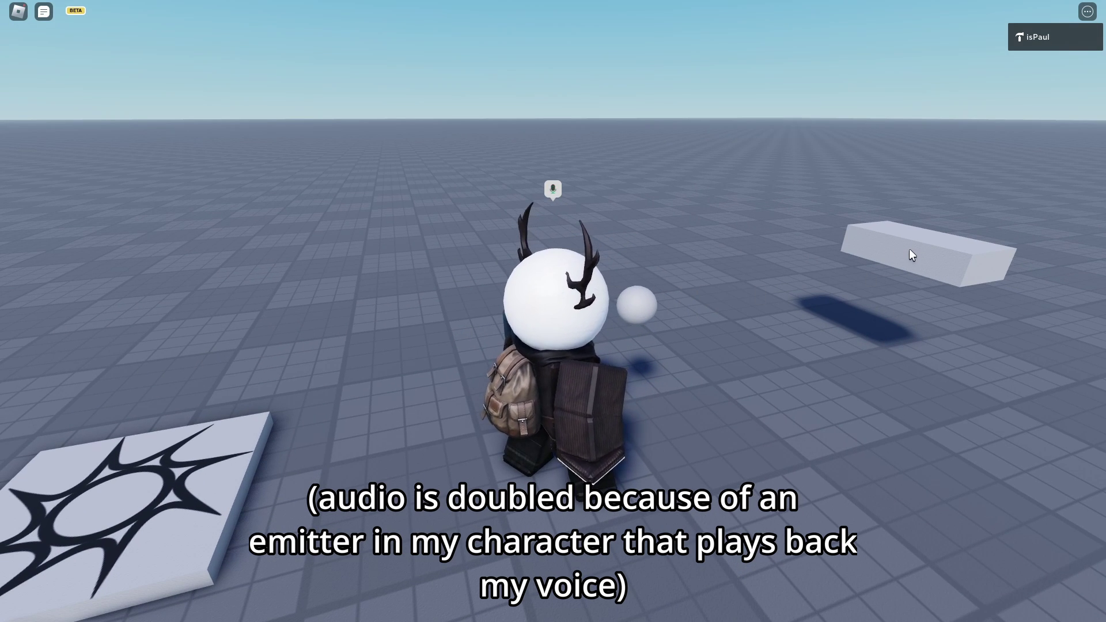
{"action": "right_click_drag", "start_coordinate": [774, 297], "coordinate": [774, 297]}
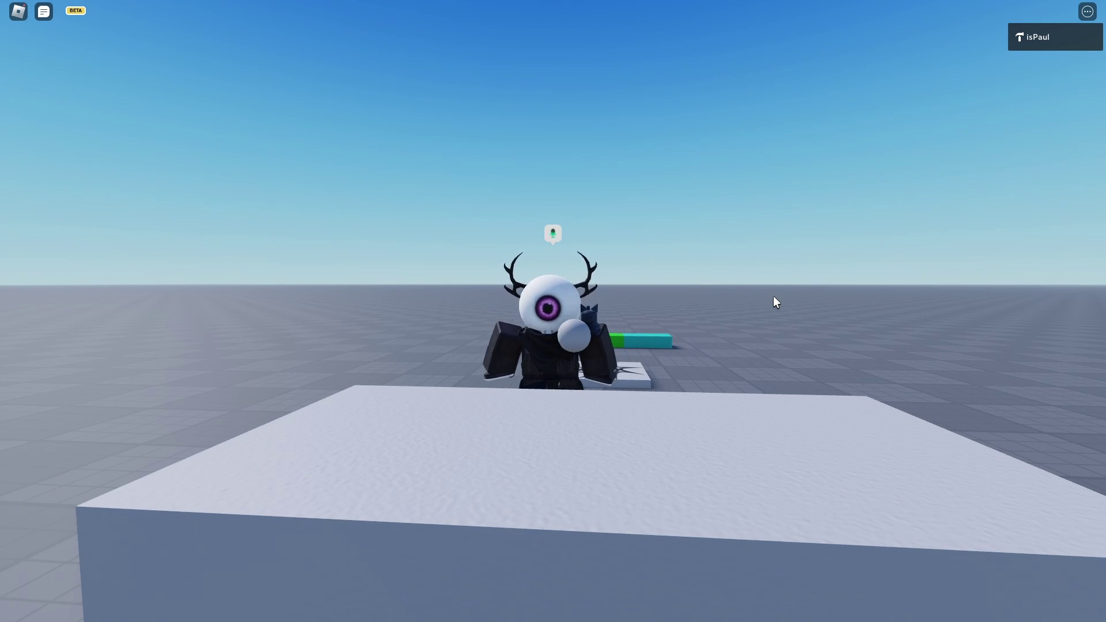
{"action": "key", "text": "a"}
{"action": "right_click_drag", "start_coordinate": [656, 297], "coordinate": [656, 297]}
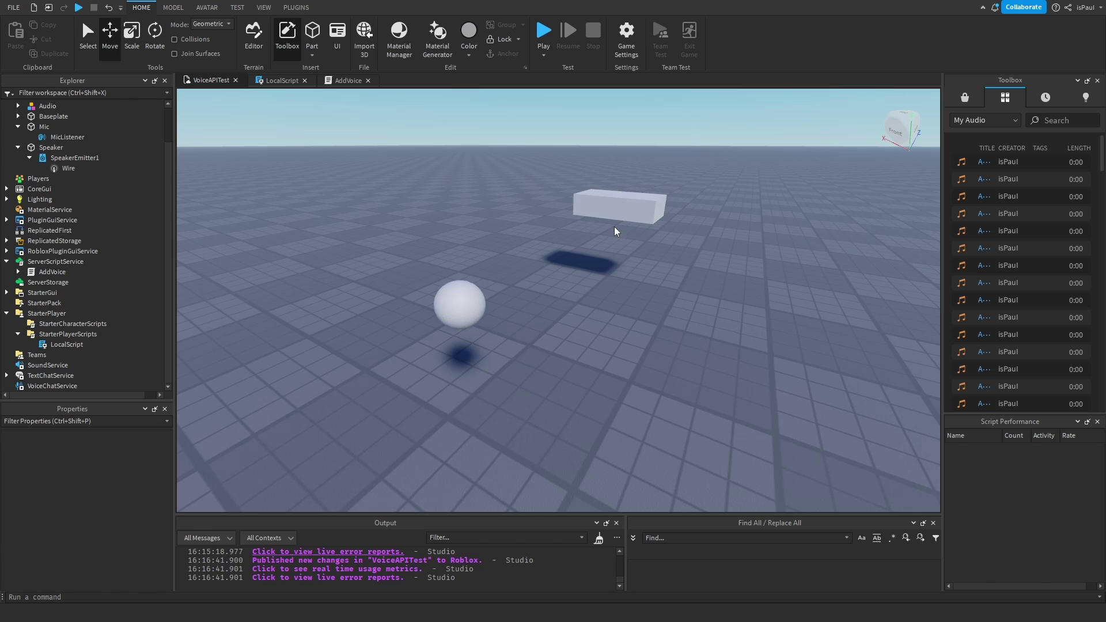
Duplicate the Speaker block twice and spread the three Speakers out around the Mic sphere
{"action": "left_click", "coordinate": [616, 216]}
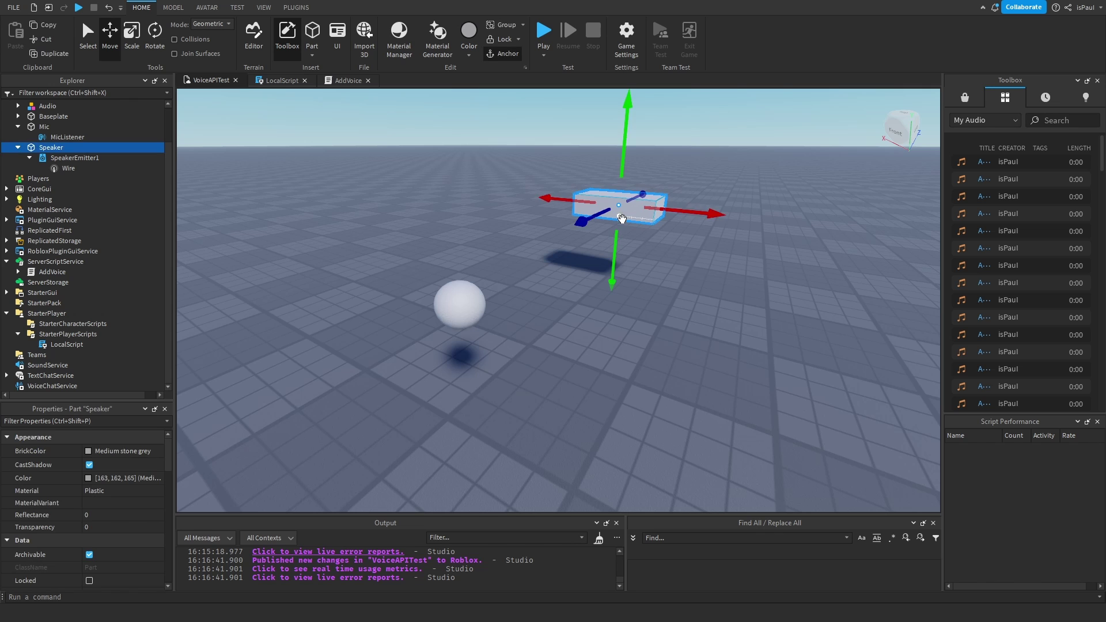
{"action": "key", "text": "ctrl+d"}
{"action": "left_click_drag", "start_coordinate": [576, 204], "coordinate": [868, 200]}
{"action": "key", "text": "ctrl+d"}
{"action": "left_click", "coordinate": [693, 302]}
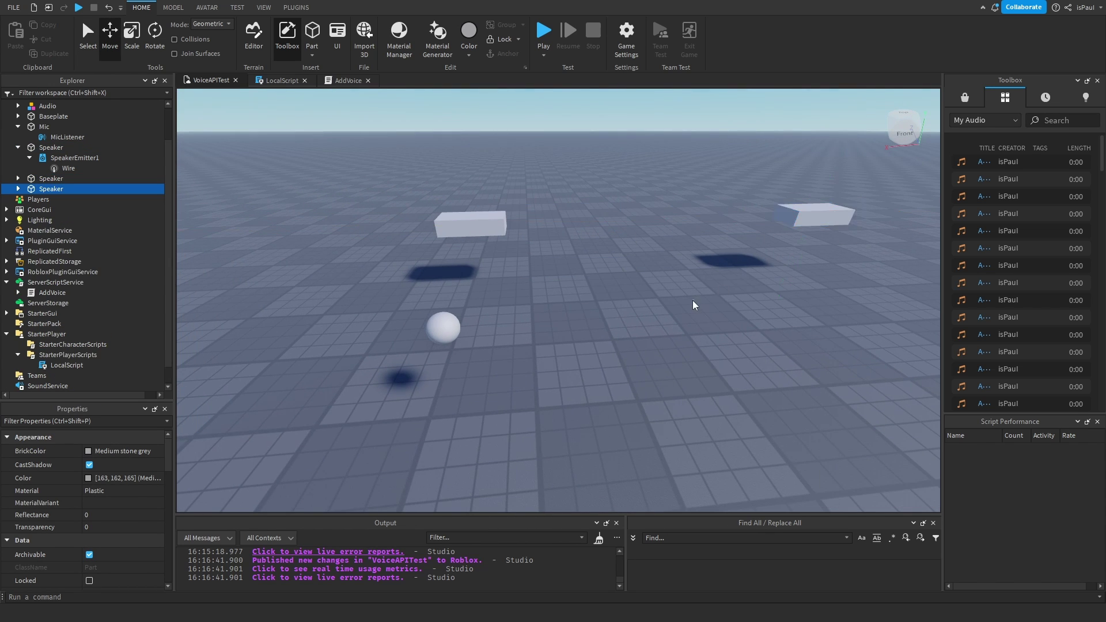
{"action": "key", "text": "s"}
{"action": "key", "text": "a"}
{"action": "right_click_drag", "start_coordinate": [685, 302], "coordinate": [684, 302]}
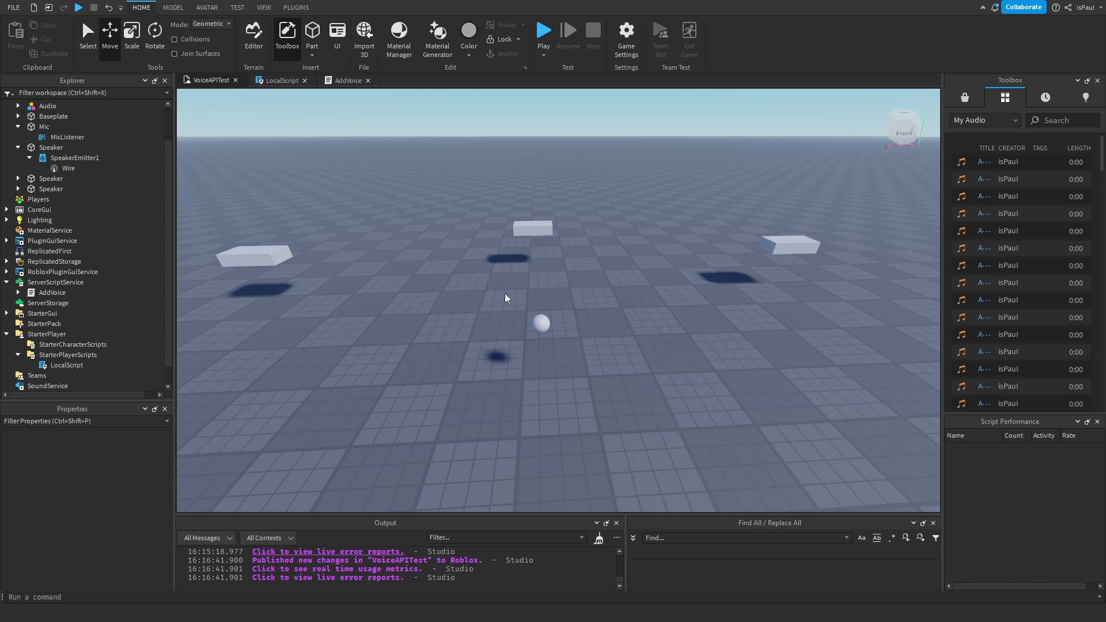
{"action": "left_click", "coordinate": [523, 229]}
{"action": "left_click", "coordinate": [571, 311]}
Publish the updated place to Roblox and test voice playback from the three Speakers around the Mic sphere in the live game
{"action": "left_click", "coordinate": [13, 8]}
{"action": "left_click", "coordinate": [71, 129]}
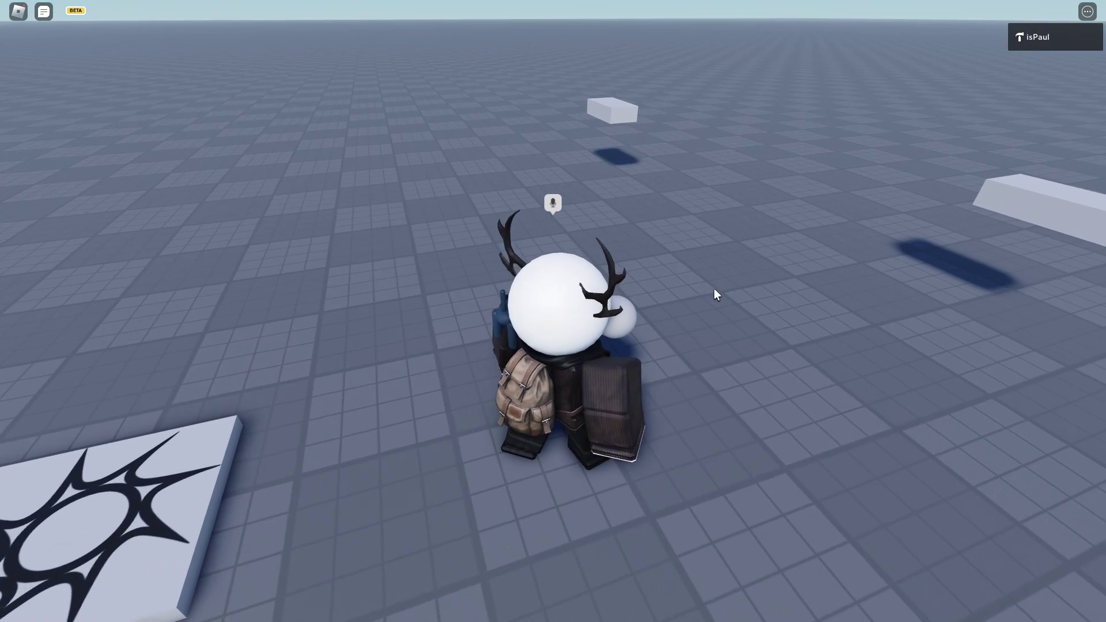
{"action": "right_click_drag", "start_coordinate": [754, 292], "coordinate": [754, 292]}
{"action": "scroll", "coordinate": [755, 293], "scroll_direction": "down", "scroll_amount": 2}
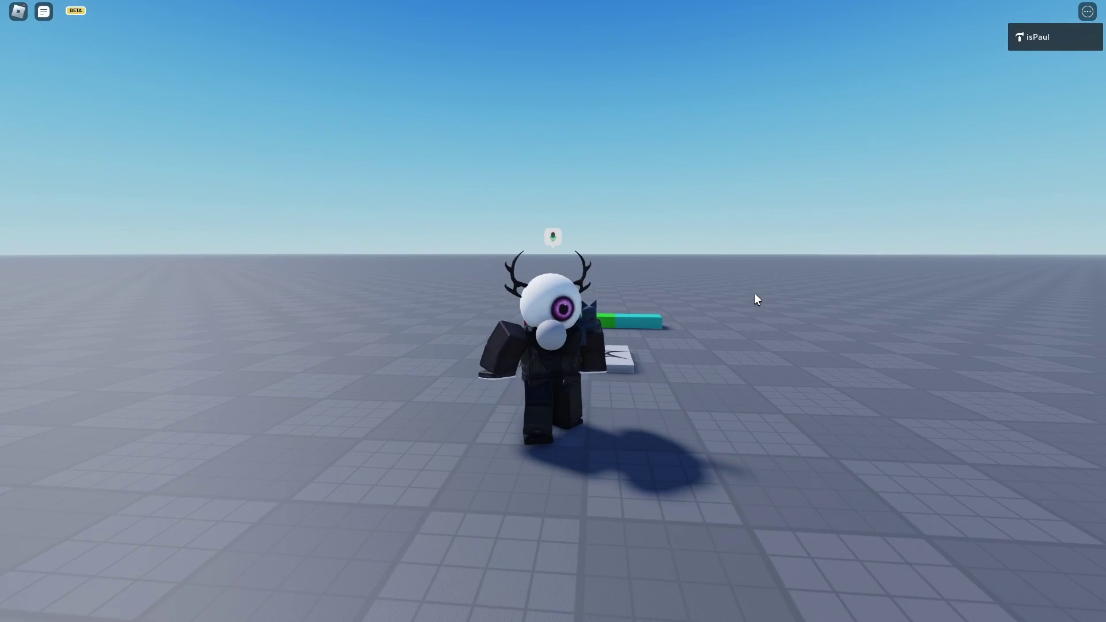
{"action": "scroll", "coordinate": [754, 294], "scroll_direction": "down", "scroll_amount": 1}
{"action": "scroll", "coordinate": [592, 389], "scroll_direction": "down", "scroll_amount": 1}
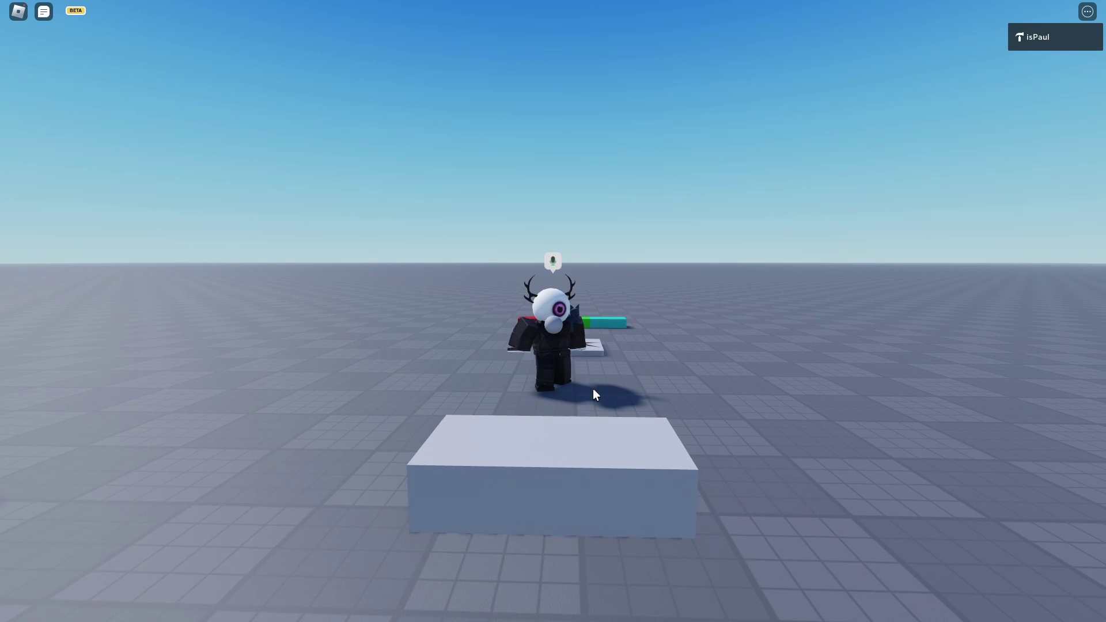
{"action": "right_click_drag", "start_coordinate": [651, 358], "coordinate": [653, 357]}
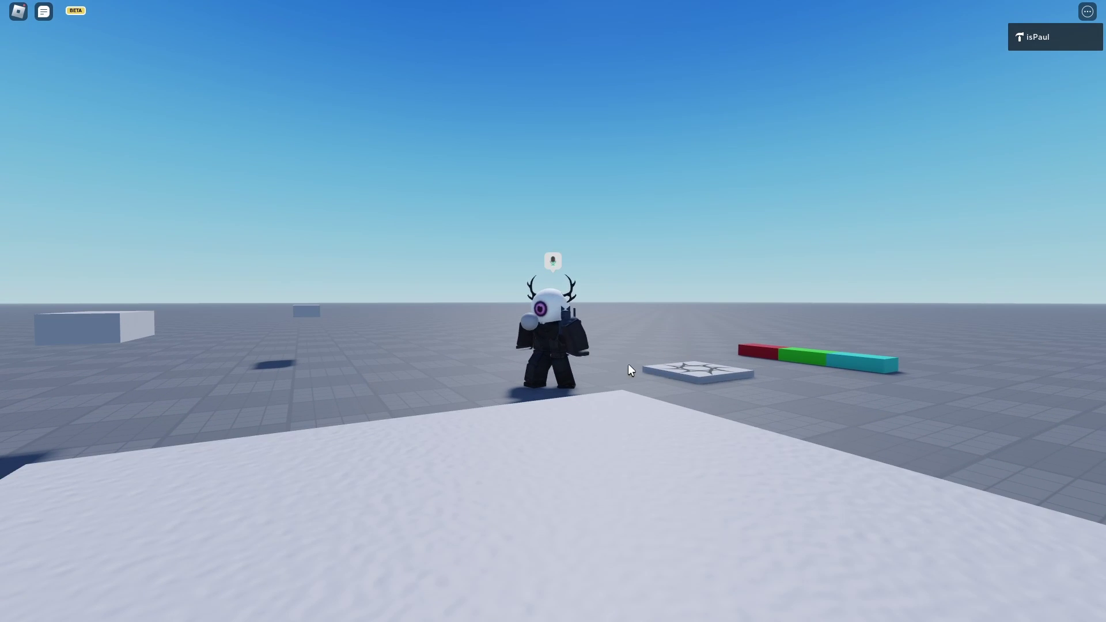
{"action": "right_click_drag", "start_coordinate": [585, 415], "coordinate": [617, 438]}
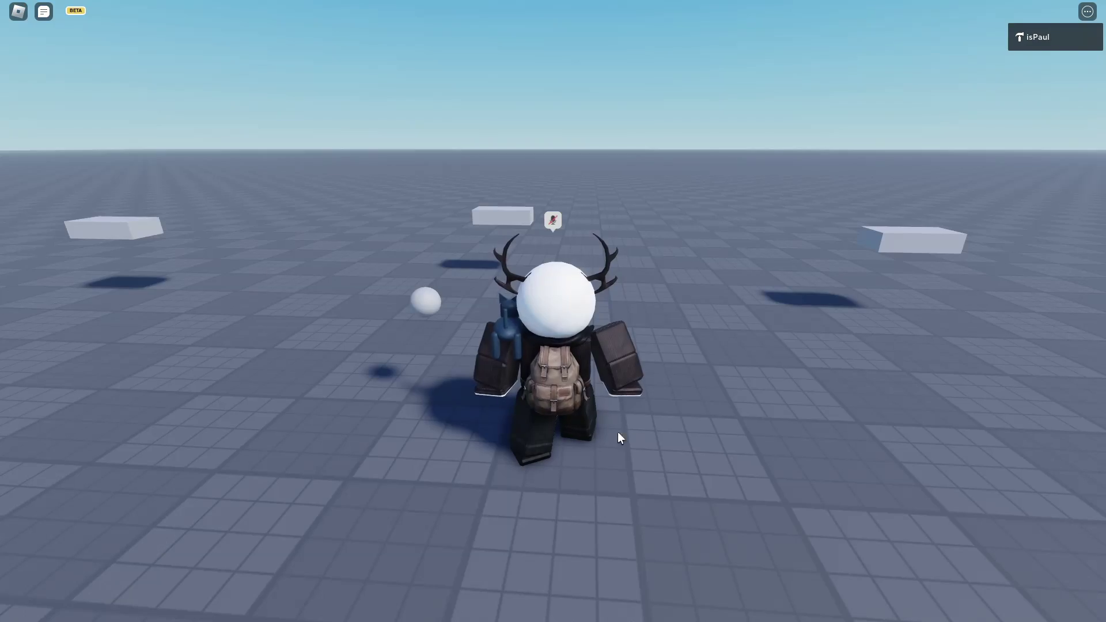
{"action": "right_click_drag", "start_coordinate": [455, 328], "coordinate": [452, 333]}
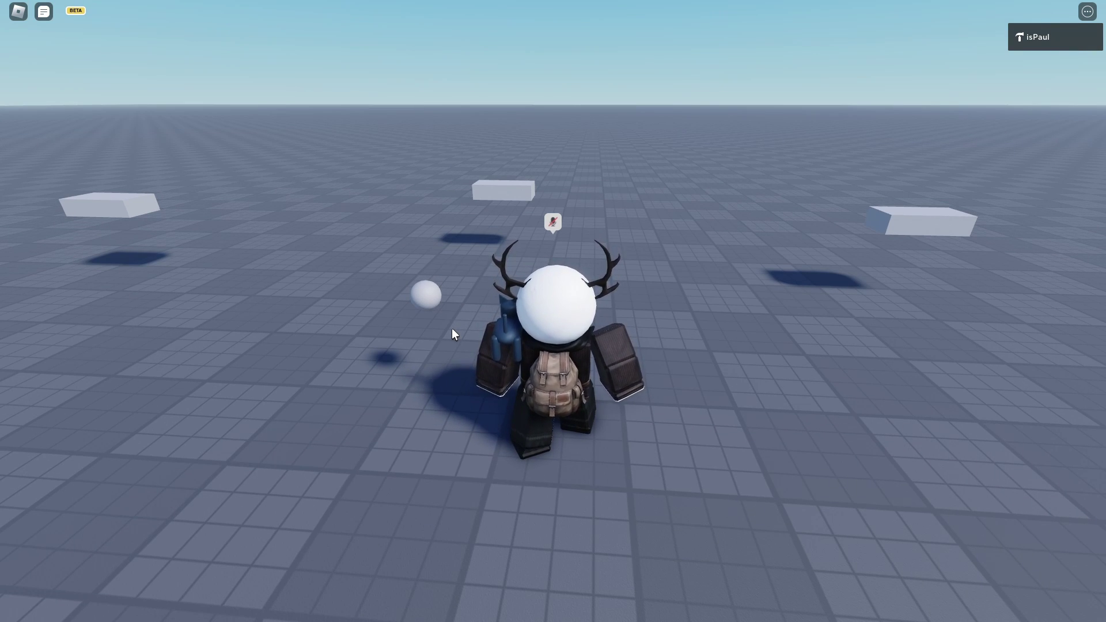
{"action": "key", "text": "a"}
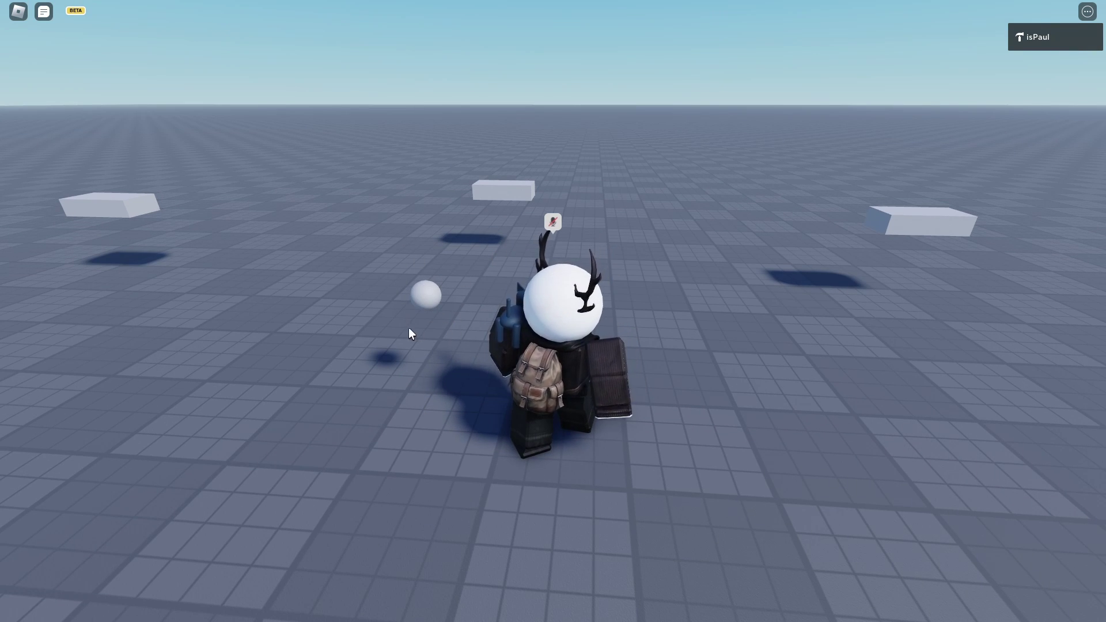
{"action": "mouse_move", "coordinate": [327, 192]}
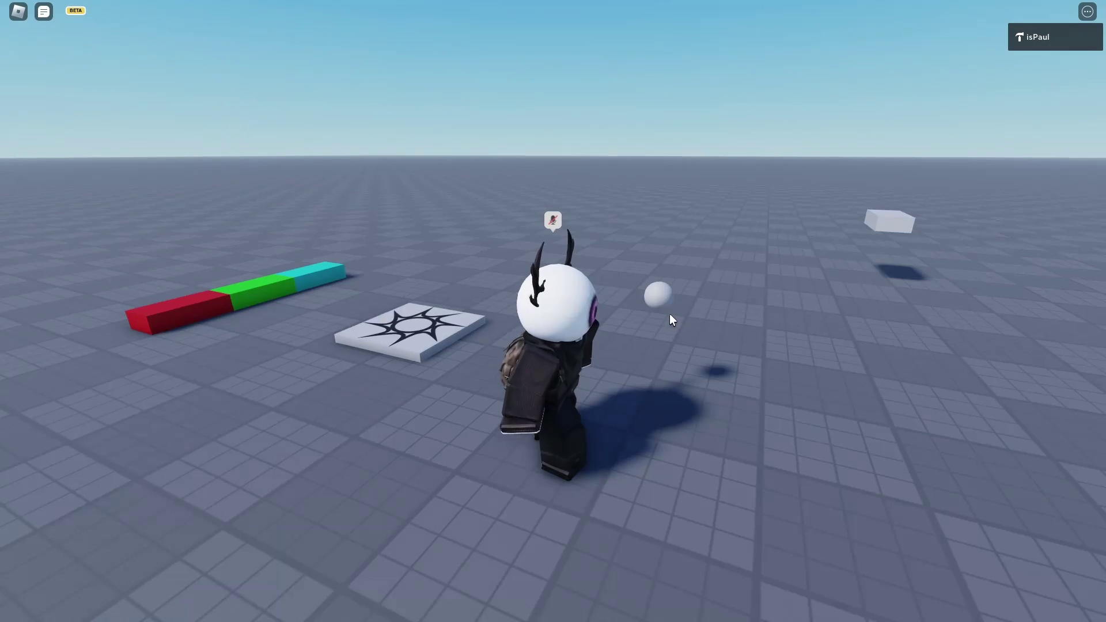
{"action": "key", "text": "s"}
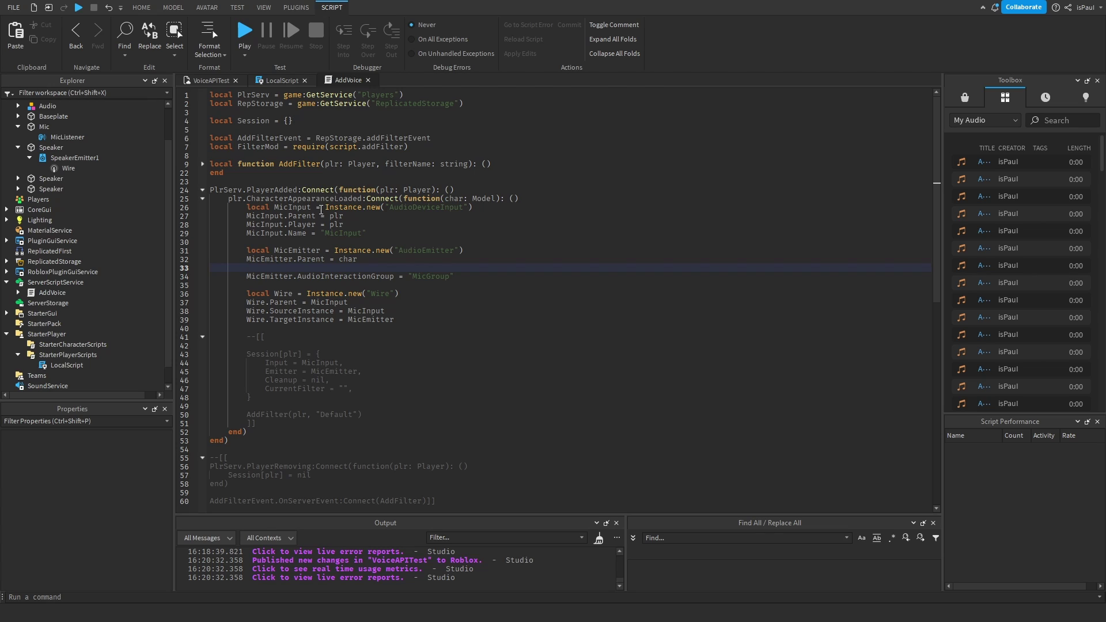
Review the MicEmitter.AudioInteractionGroup line and the Wire creation line in the AddVoice script
{"action": "left_click", "coordinate": [249, 276]}
{"action": "left_click", "coordinate": [309, 294]}
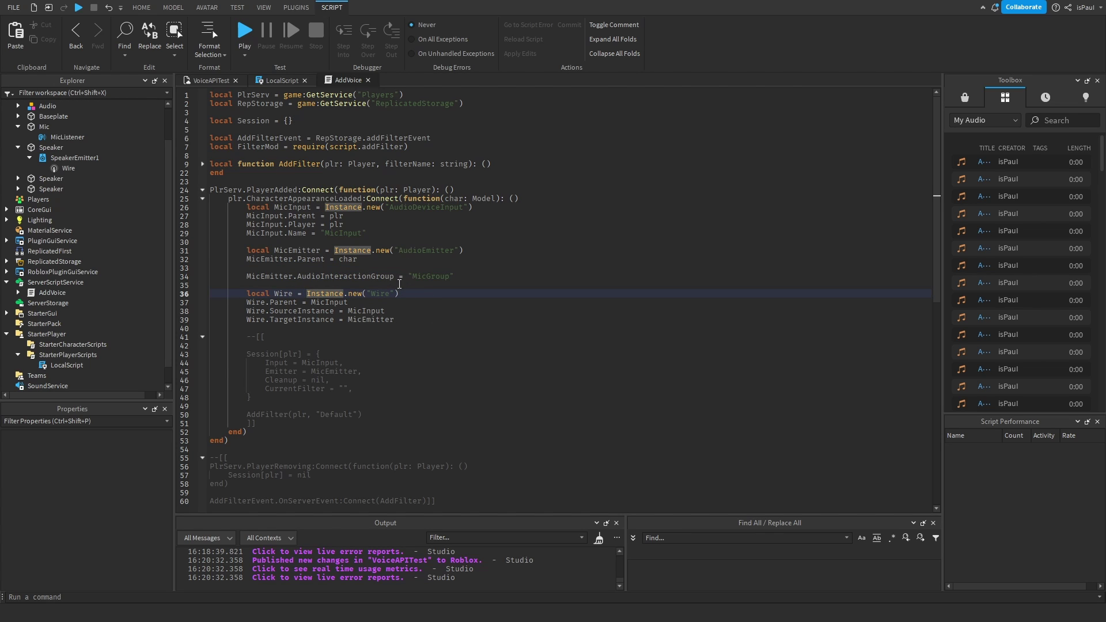
{"action": "left_click_drag", "start_coordinate": [315, 277], "coordinate": [332, 277]}
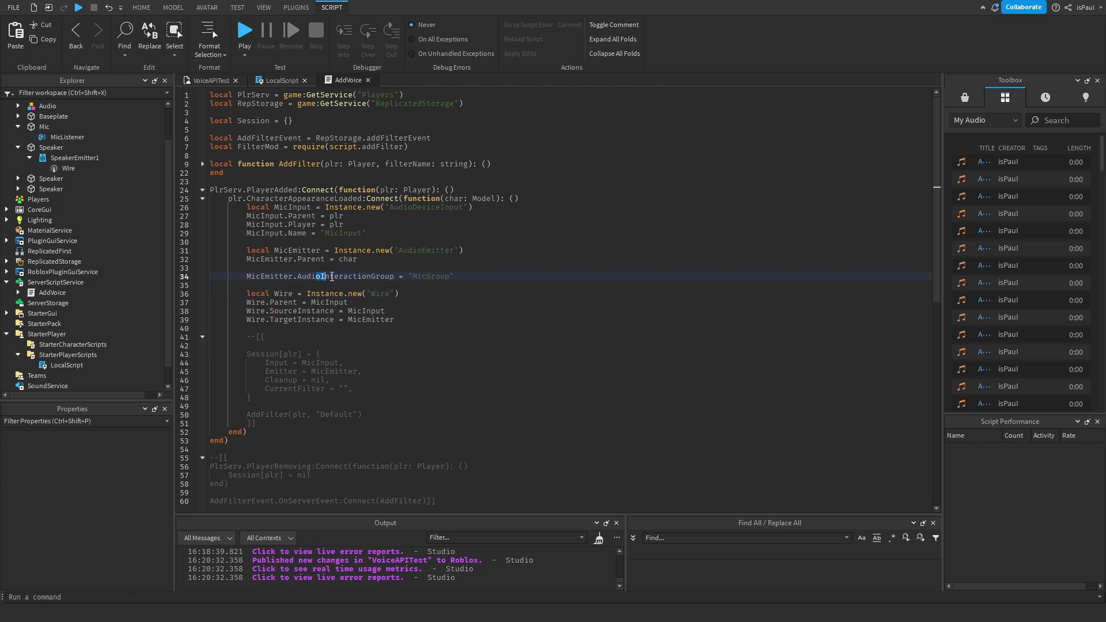
{"action": "left_click", "coordinate": [455, 283]}
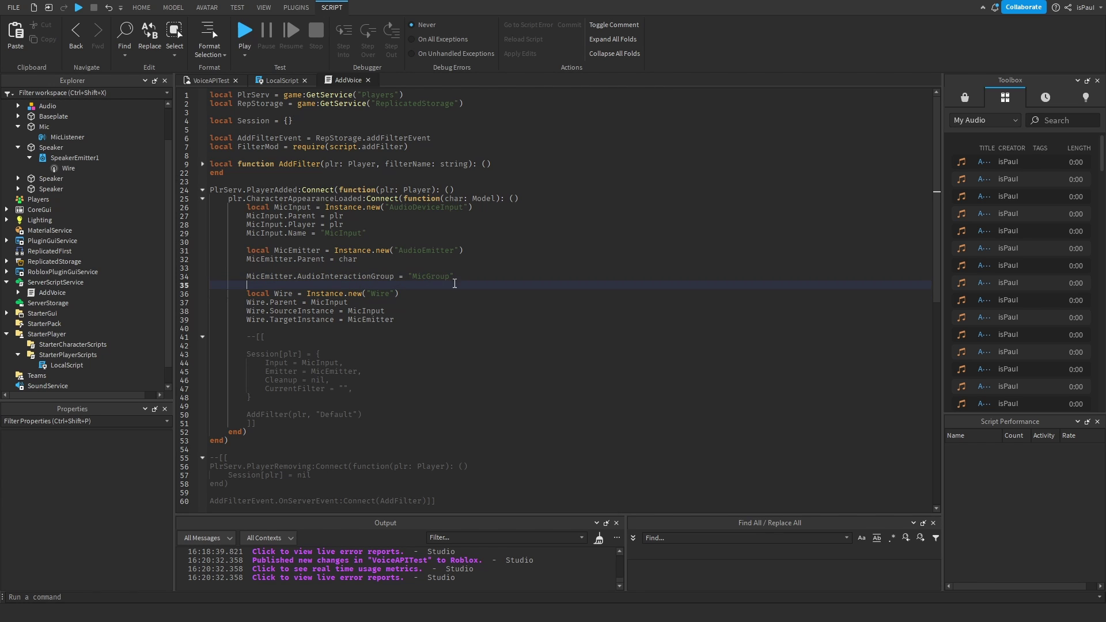
Check the MicListener's AudioInteractionGroup property and comment out the MicEmitter.AudioInteractionGroup = "MicGroup" line in the AddVoice script
{"action": "left_click", "coordinate": [208, 81]}
{"action": "left_click", "coordinate": [75, 137]}
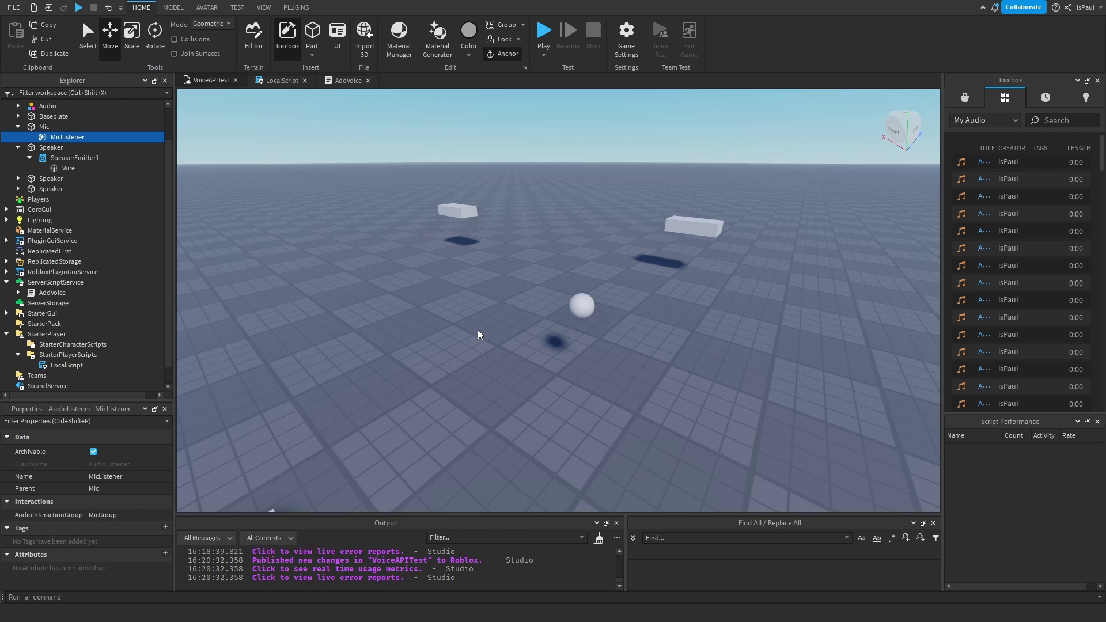
{"action": "left_click", "coordinate": [347, 80]}
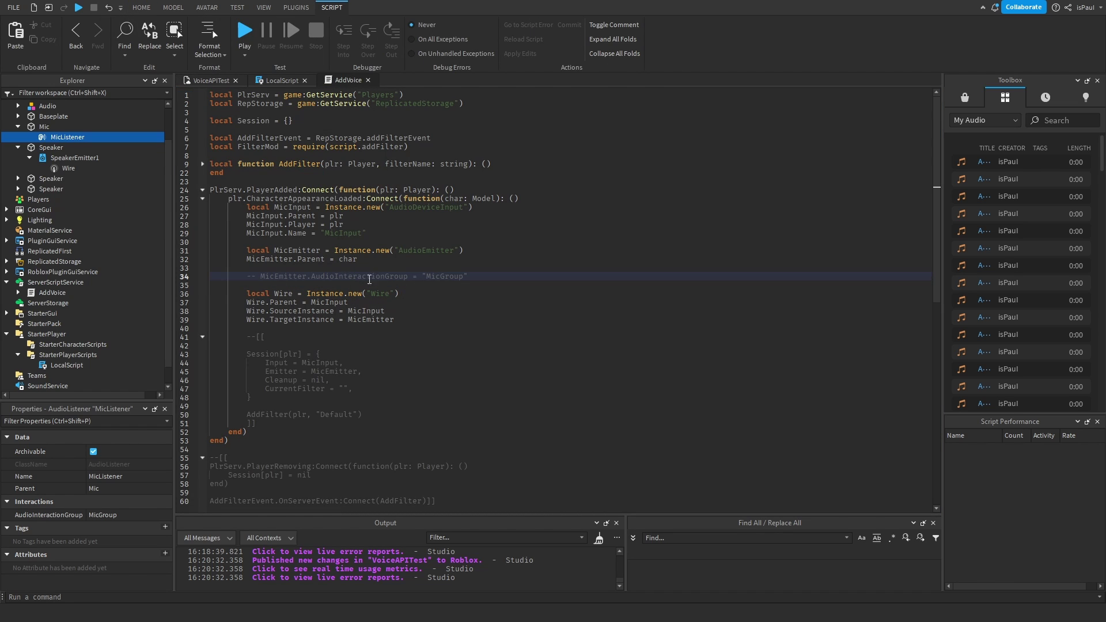
{"action": "left_click", "coordinate": [211, 80]}
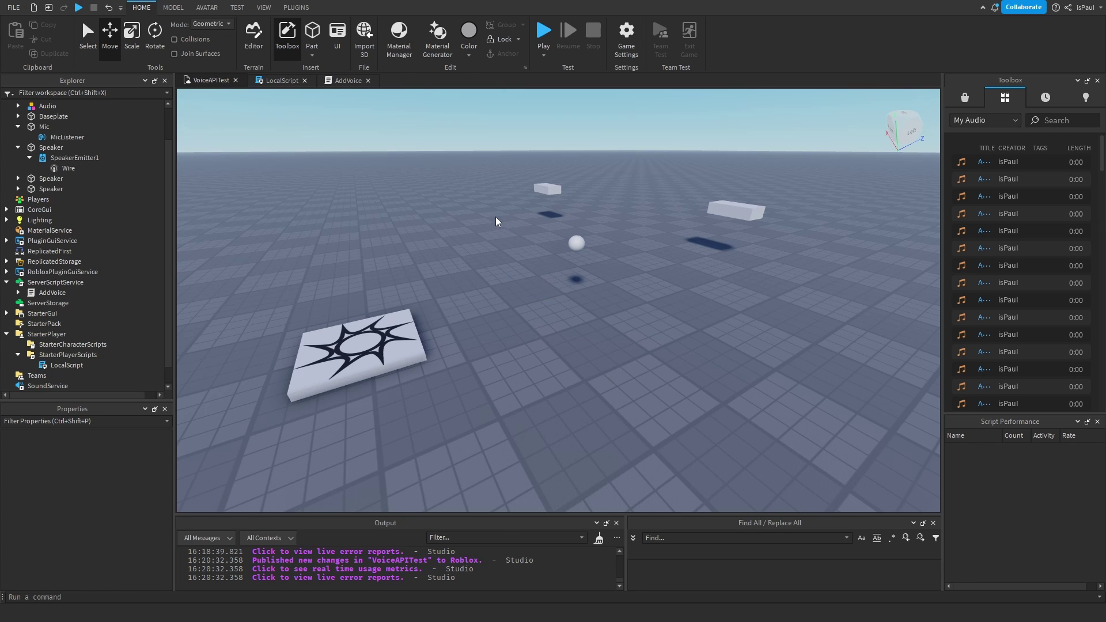
Review the commented-out MicEmitter.AudioInteractionGroup line in the AddVoice script
{"action": "left_click", "coordinate": [348, 80]}
{"action": "left_click_drag", "start_coordinate": [261, 277], "coordinate": [465, 277]}
{"action": "left_click", "coordinate": [308, 282]}
{"action": "left_click", "coordinate": [412, 284]}
{"action": "left_click", "coordinate": [446, 294]}
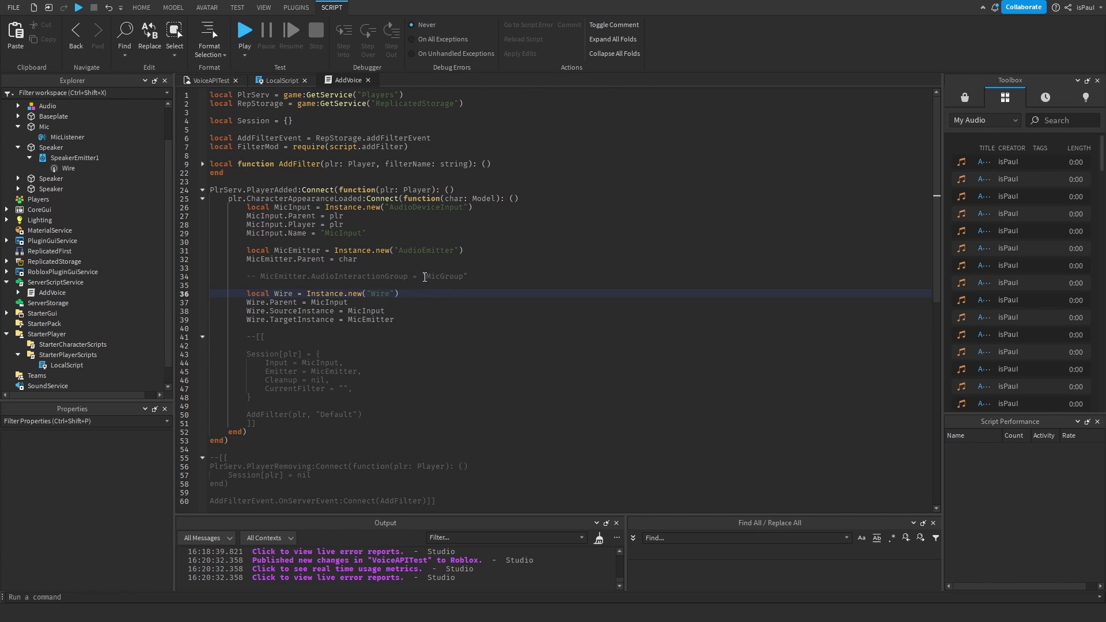
Move the Mic sphere a short distance along its blue Z axis in the 3D scene and deselect it
{"action": "left_click", "coordinate": [202, 80]}
{"action": "left_click", "coordinate": [574, 244]}
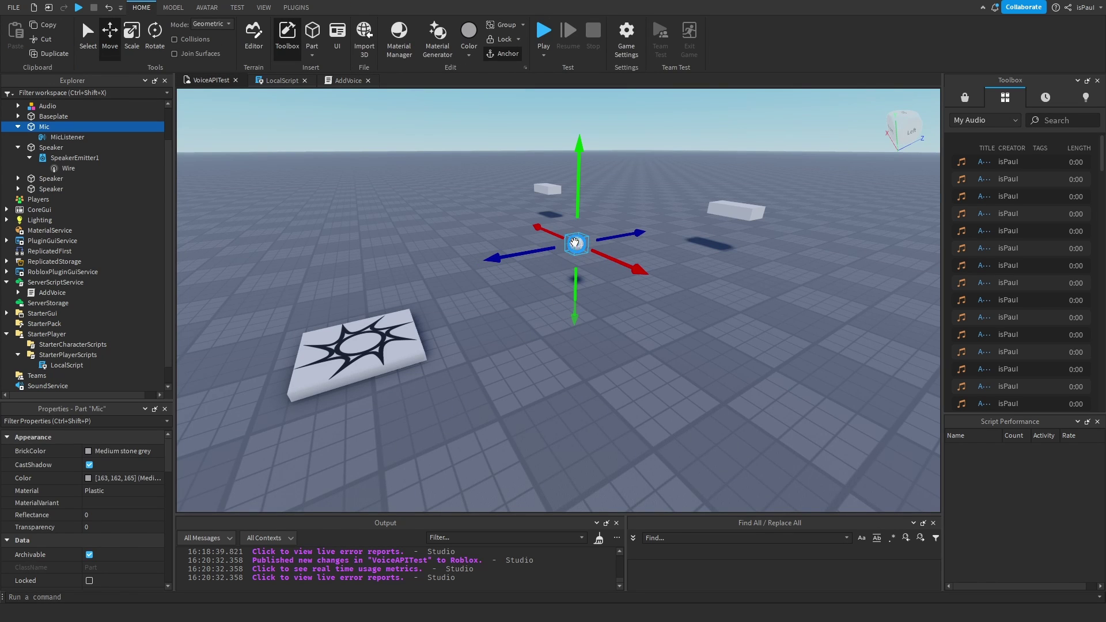
{"action": "left_click_drag", "start_coordinate": [515, 255], "coordinate": [579, 305]}
{"action": "left_click", "coordinate": [573, 288]}
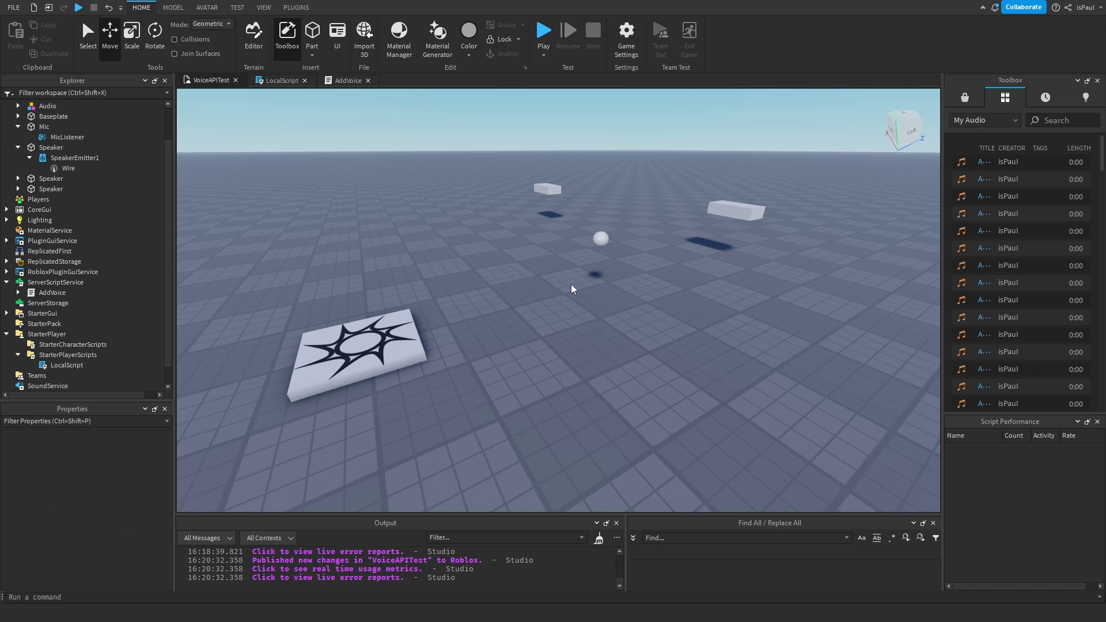
{"action": "right_click_drag", "start_coordinate": [590, 325], "coordinate": [575, 334]}
{"action": "key", "text": "ctrl+3"}
{"action": "scroll", "coordinate": [614, 348], "scroll_direction": "down", "scroll_amount": 2}
{"action": "key", "text": "w"}
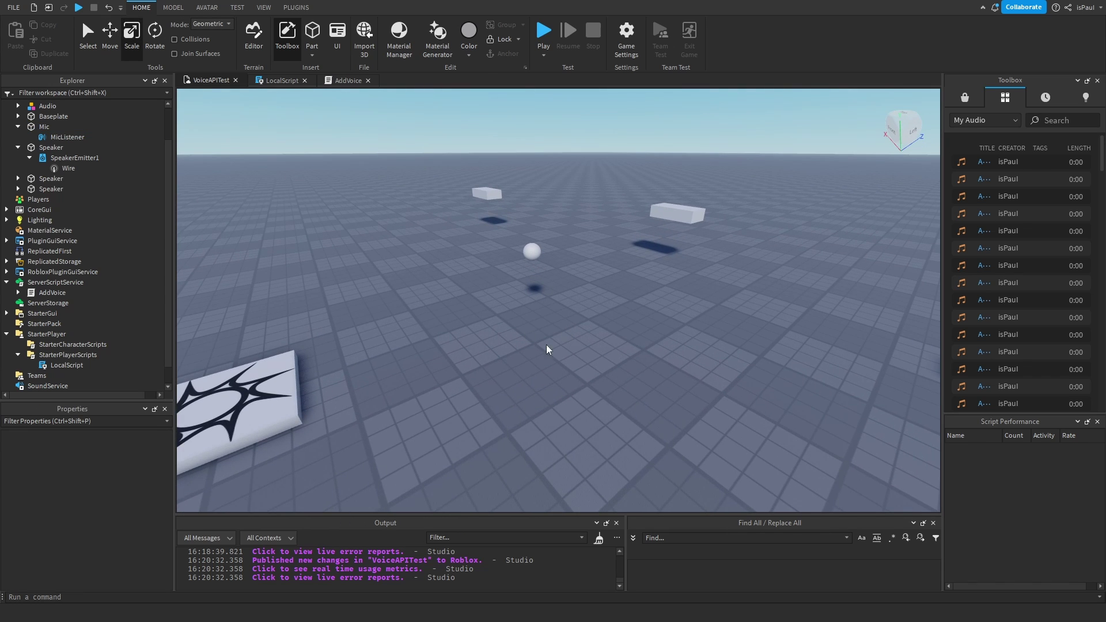
{"action": "right_click_drag", "start_coordinate": [555, 326], "coordinate": [587, 304]}
{"action": "key", "text": "w"}
{"action": "key", "text": "a"}
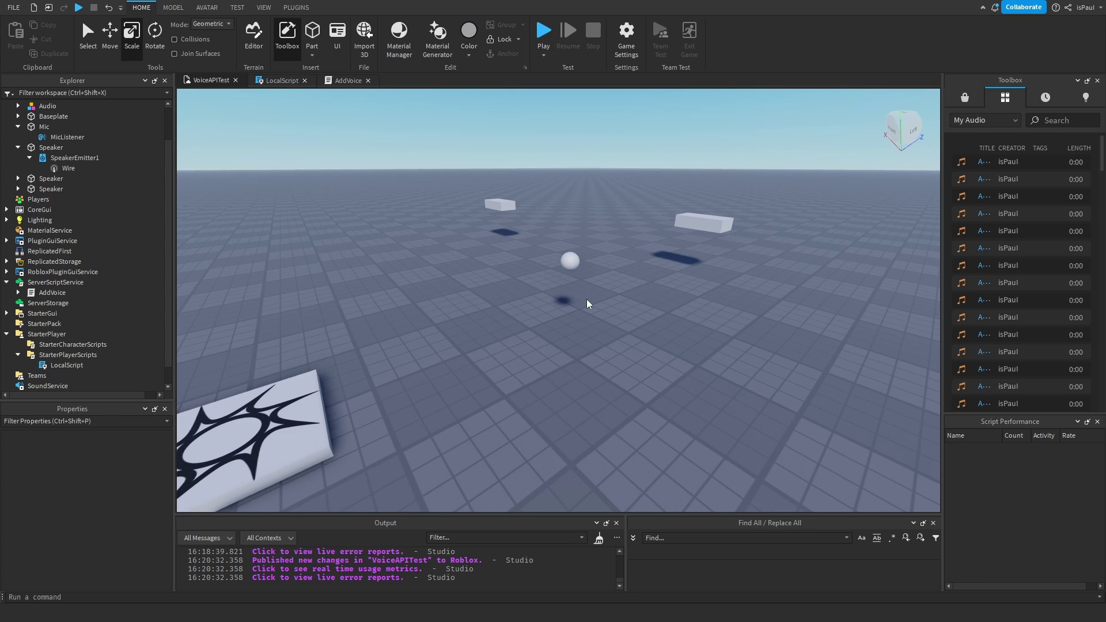
{"action": "left_click", "coordinate": [14, 7]}
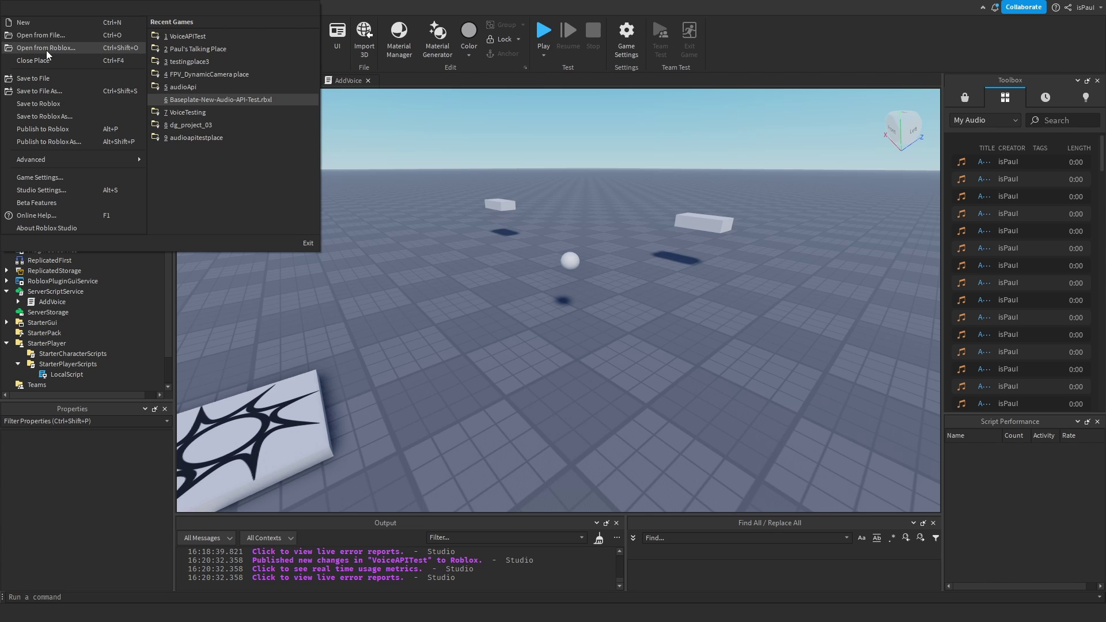
{"action": "left_click", "coordinate": [46, 50]}
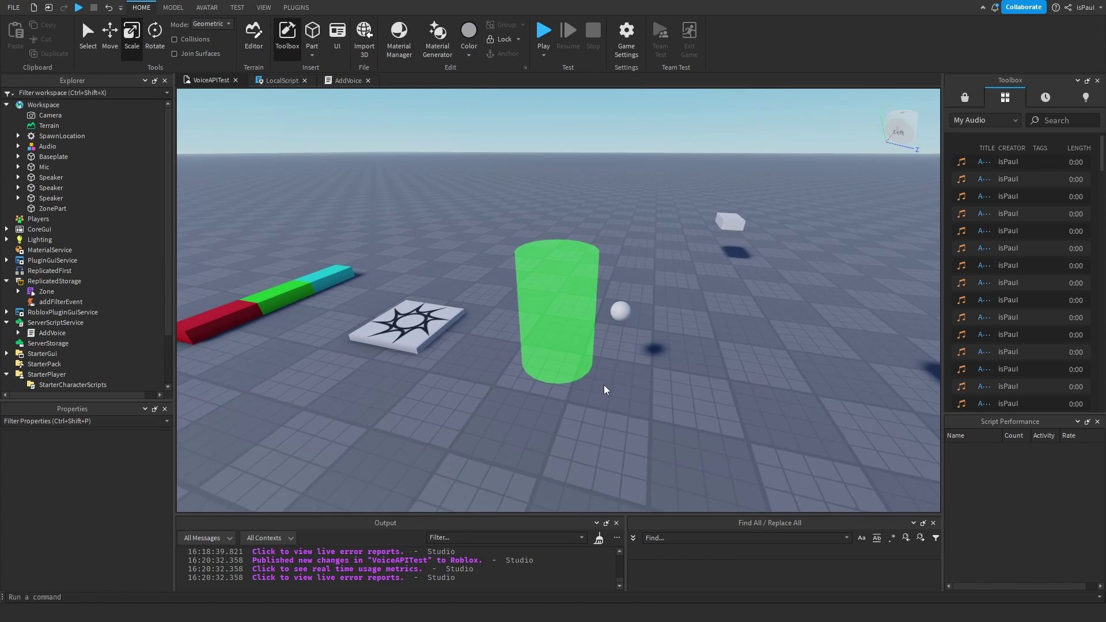
Playtest the place with the character standing inside the green ZonePart cylinder, and stop the test
{"action": "key", "text": "w"}
{"action": "left_click", "coordinate": [590, 372]}
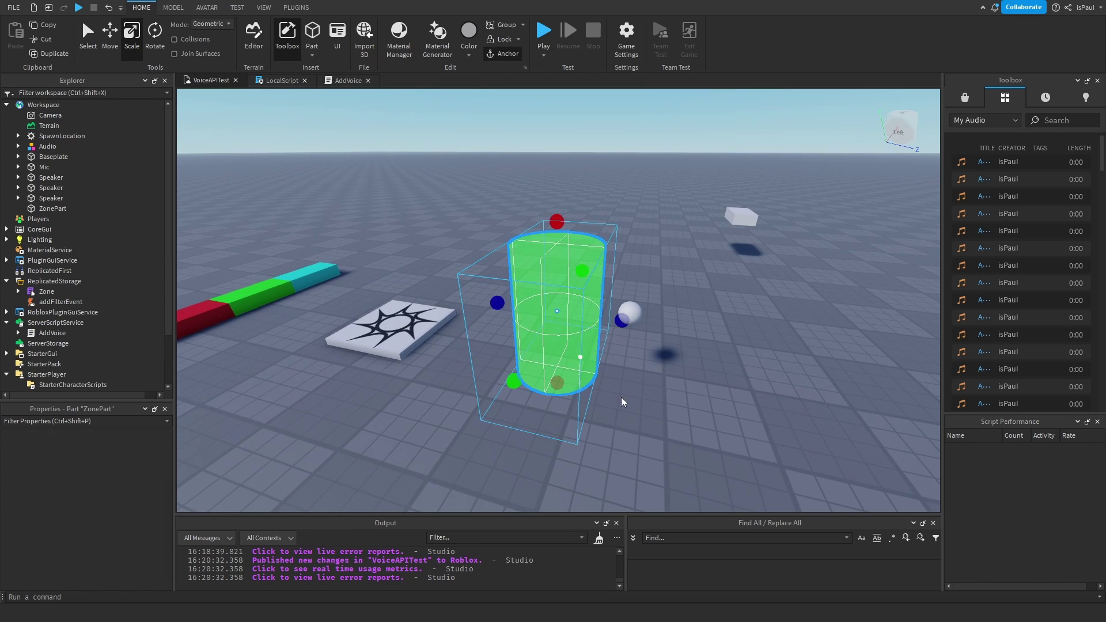
{"action": "key", "text": "F5"}
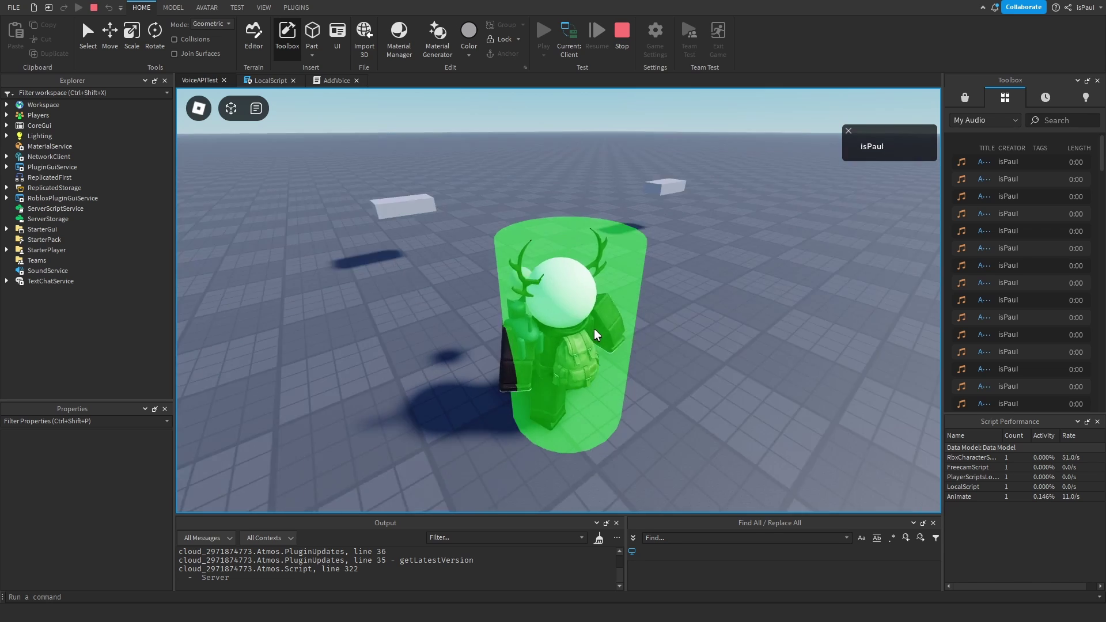
{"action": "right_click_drag", "start_coordinate": [594, 335], "coordinate": [632, 340]}
{"action": "left_click", "coordinate": [626, 43]}
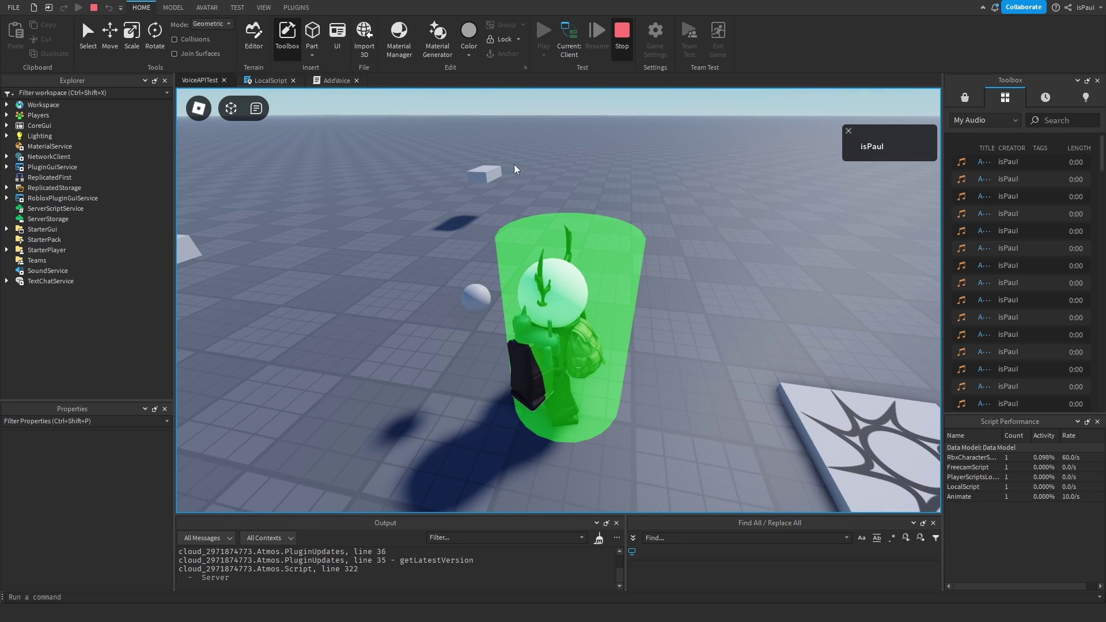
{"action": "key", "text": "shift+F5"}
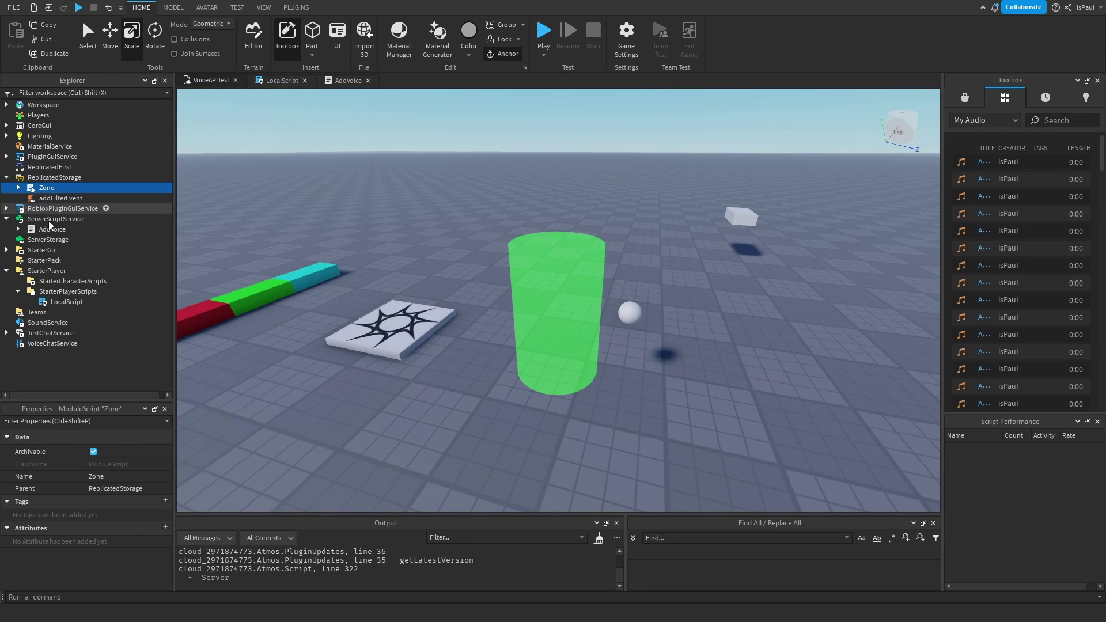
Add a Script inside ZonePart and name it HandlePlr
{"action": "left_click", "coordinate": [541, 322]}
{"action": "left_click", "coordinate": [75, 209]}
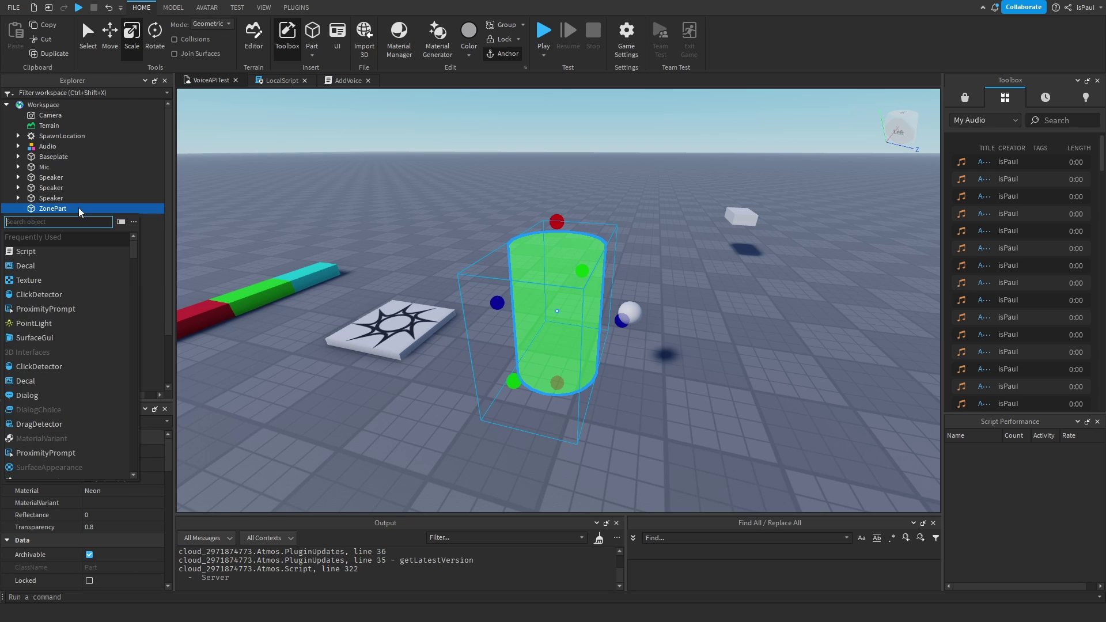
{"action": "type", "text": "HandlePlr"}
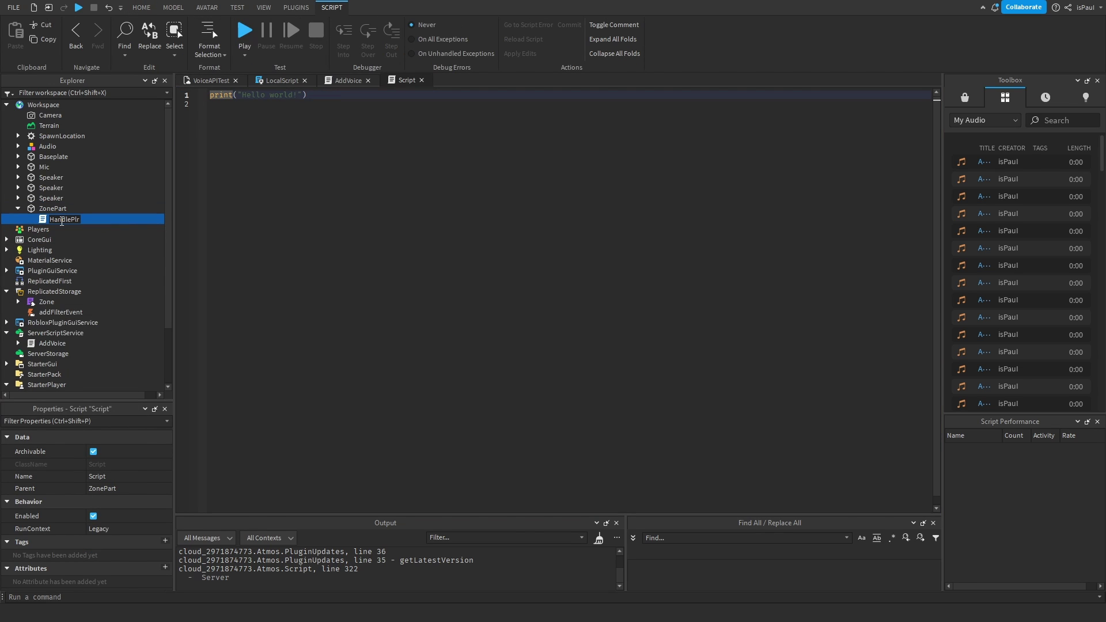
{"action": "key", "text": "Return"}
Dock HandlePlr side by side with the viewport, starting it with local MicGroupName = "MicGroup", and close the AddVoice and LocalScript editors
{"action": "left_click_drag", "start_coordinate": [406, 80], "coordinate": [579, 294]}
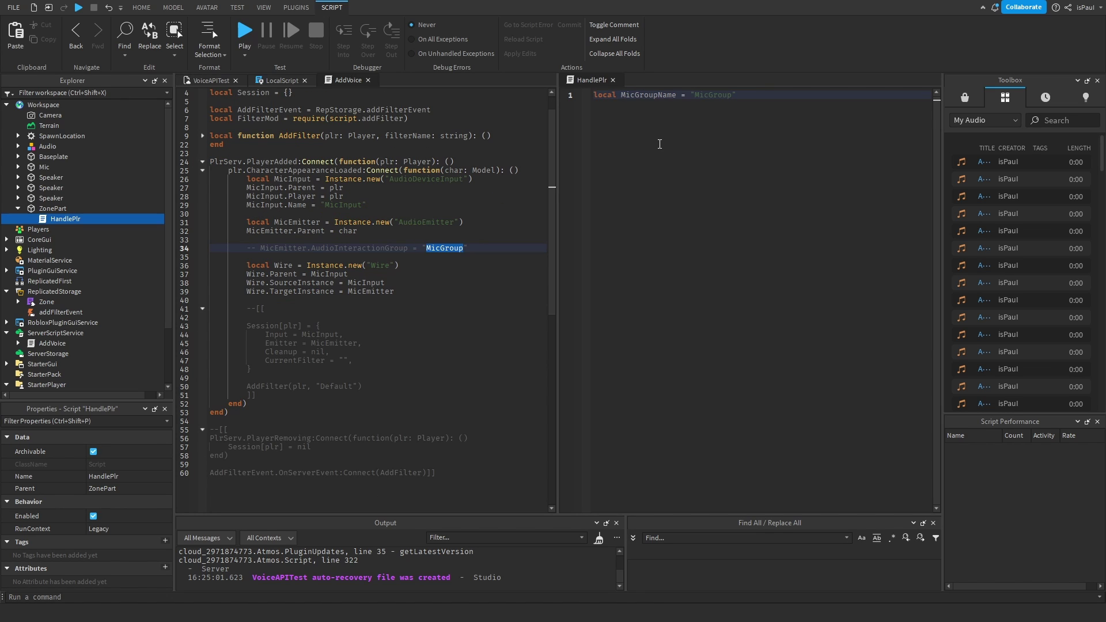
{"action": "left_click", "coordinate": [368, 80]}
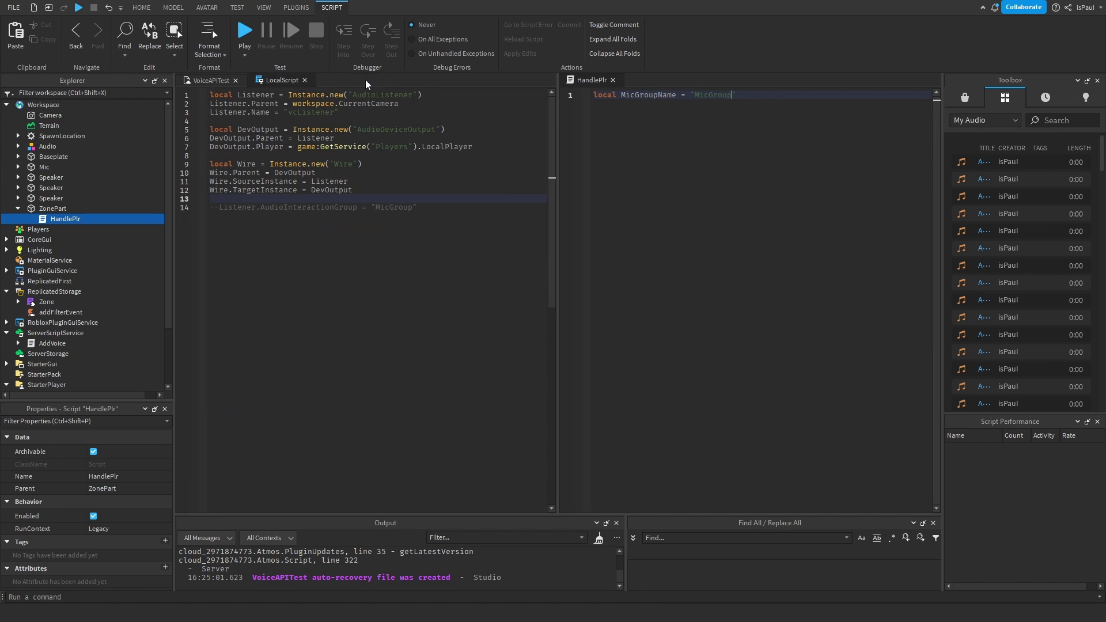
{"action": "left_click", "coordinate": [306, 81]}
{"action": "left_click", "coordinate": [369, 269]}
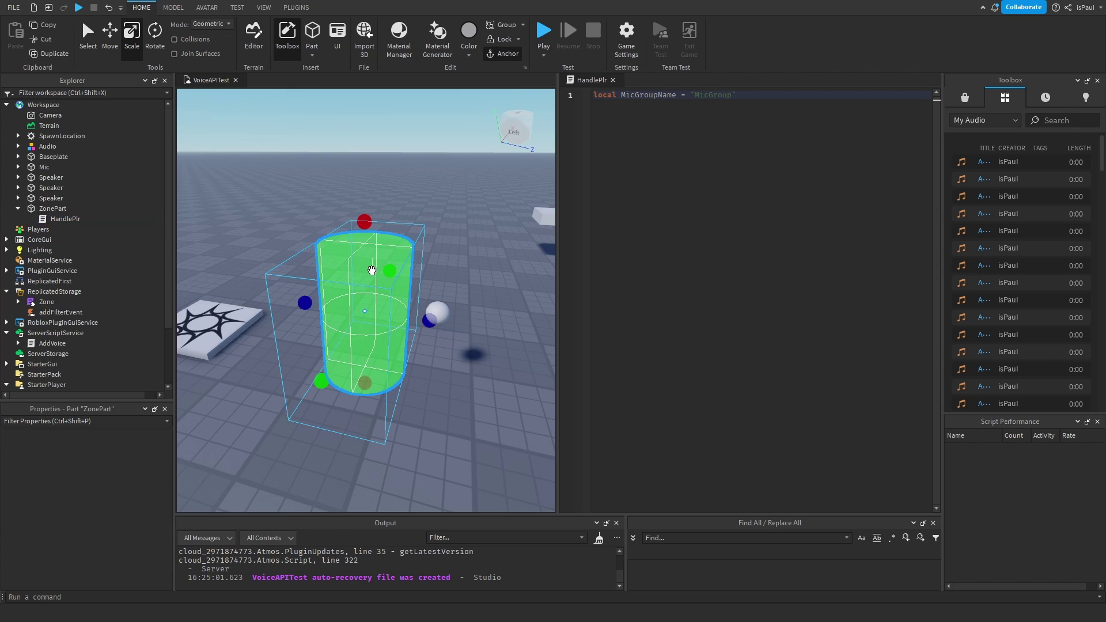
Above MicGroupName in HandlePlr, declare RepStorage as game:GetService("ReplicatedStorage") and ZoneMod as require(RepStorage.Zone)
{"action": "left_click", "coordinate": [697, 155]}
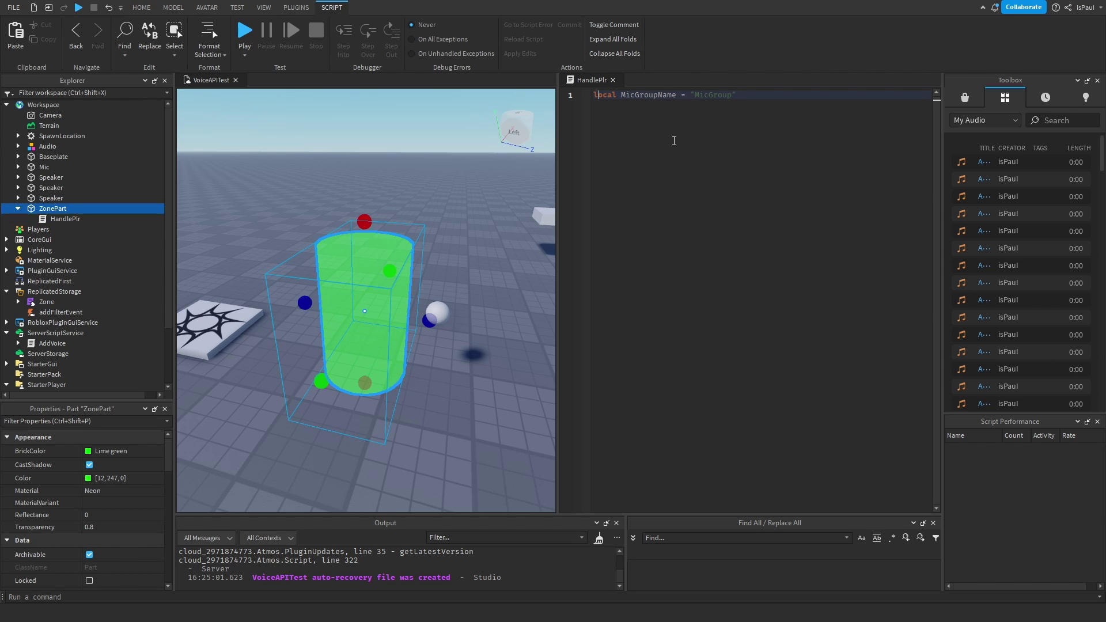
{"action": "key", "text": "Return"}
{"action": "key", "text": "Up"}
{"action": "type", "text": "local R"}
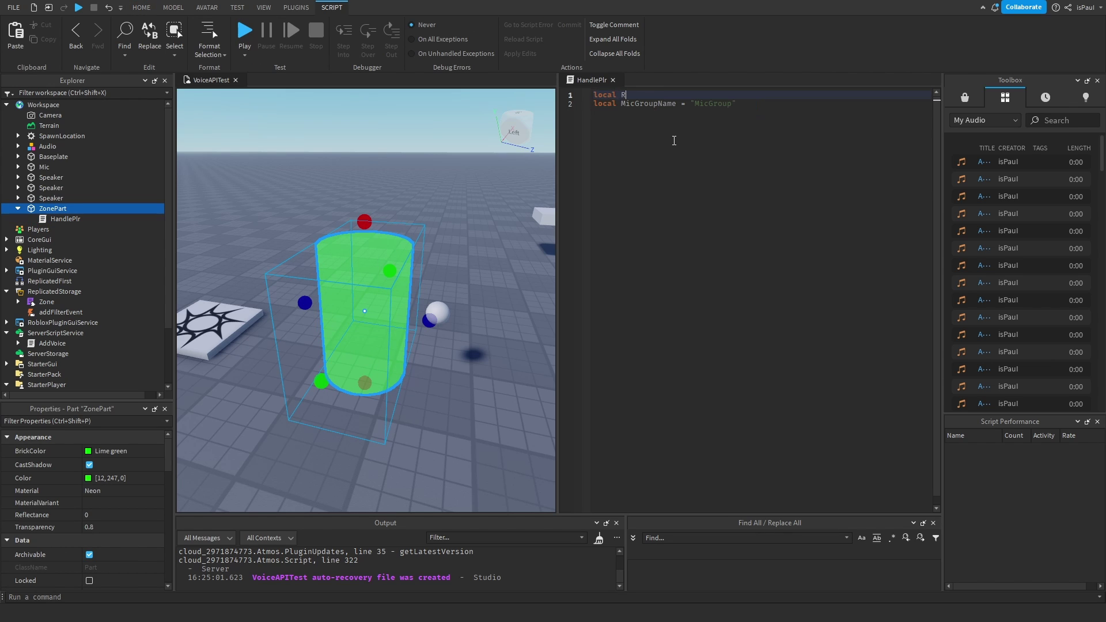
{"action": "type", "text": "epStorage = game:GetService(\"ReplicatedStorage\")"}
{"action": "key", "text": "Return"}
{"action": "key", "text": "Return"}
{"action": "type", "text": "local ZoneMo"}
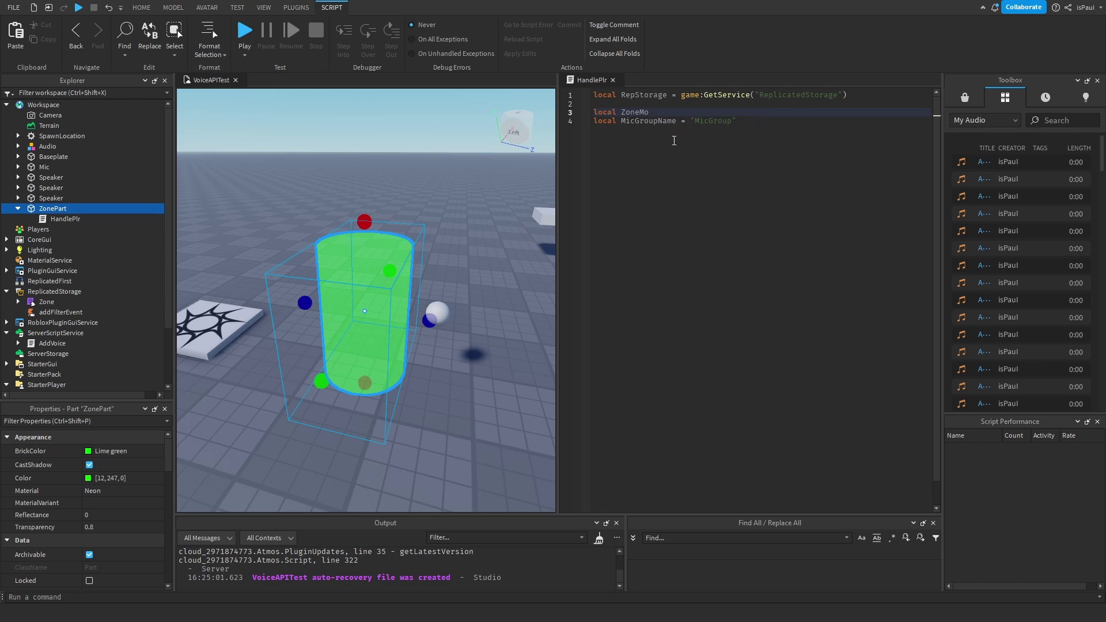
{"action": "type", "text": "d = require(RepStorage.Zone)"}
{"action": "key", "text": "Return"}
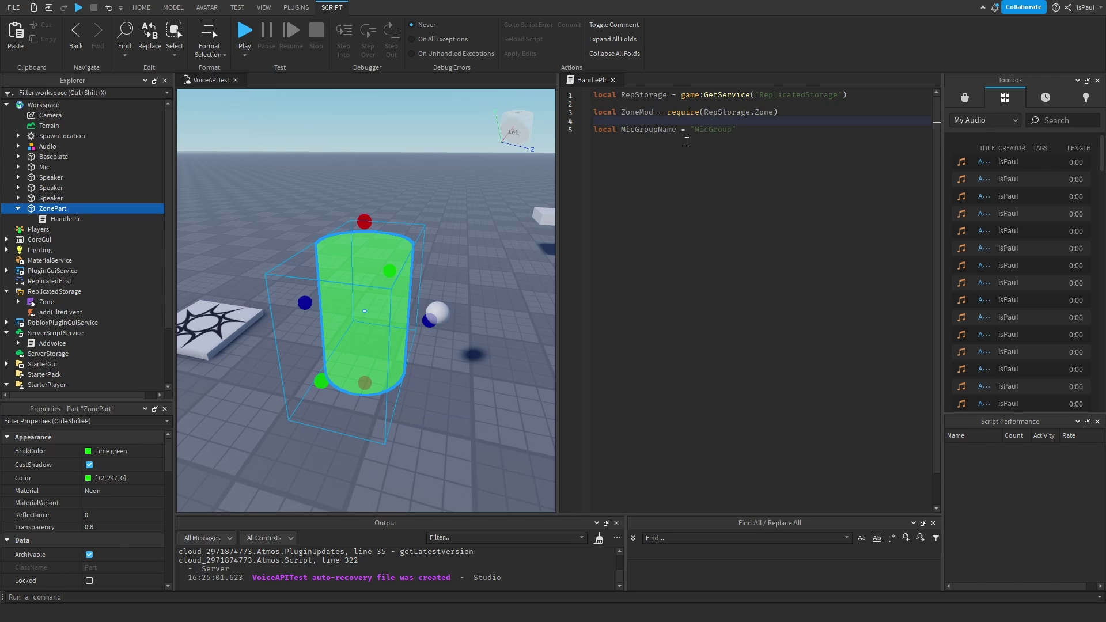
Below ZoneMod, declare ZonePart as workspace.ZonePart and MicZone as ZoneMod.new(ZonePart)
{"action": "key", "text": "Return"}
{"action": "key", "text": "Up"}
{"action": "type", "text": "local ZonePart"}
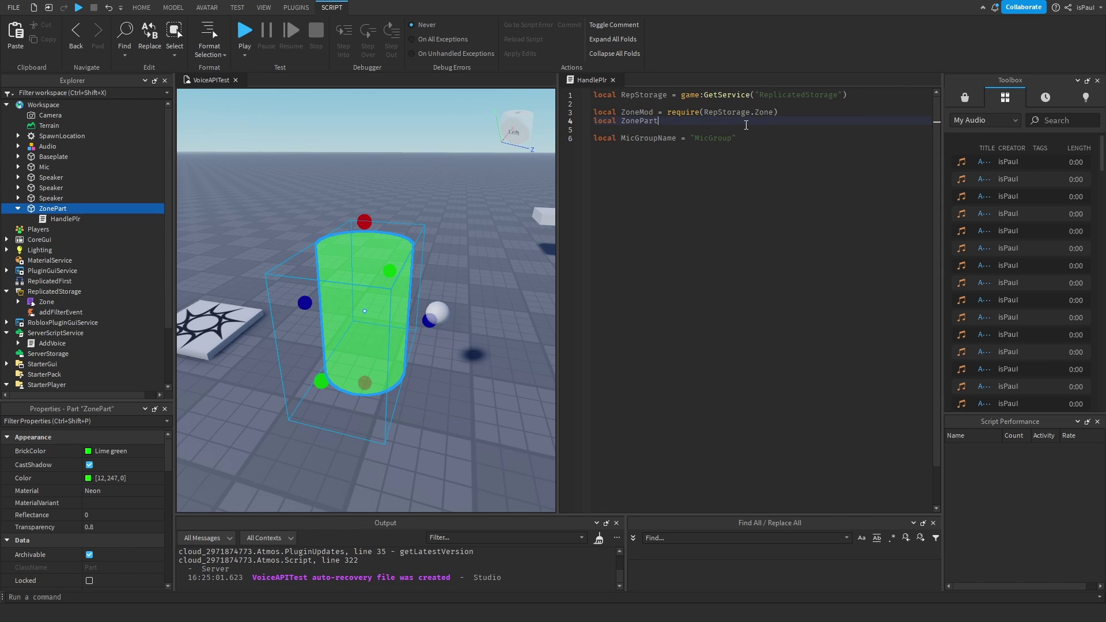
{"action": "type", "text": " = workspace.ZonePart"}
{"action": "key", "text": "Return"}
{"action": "key", "text": "Return"}
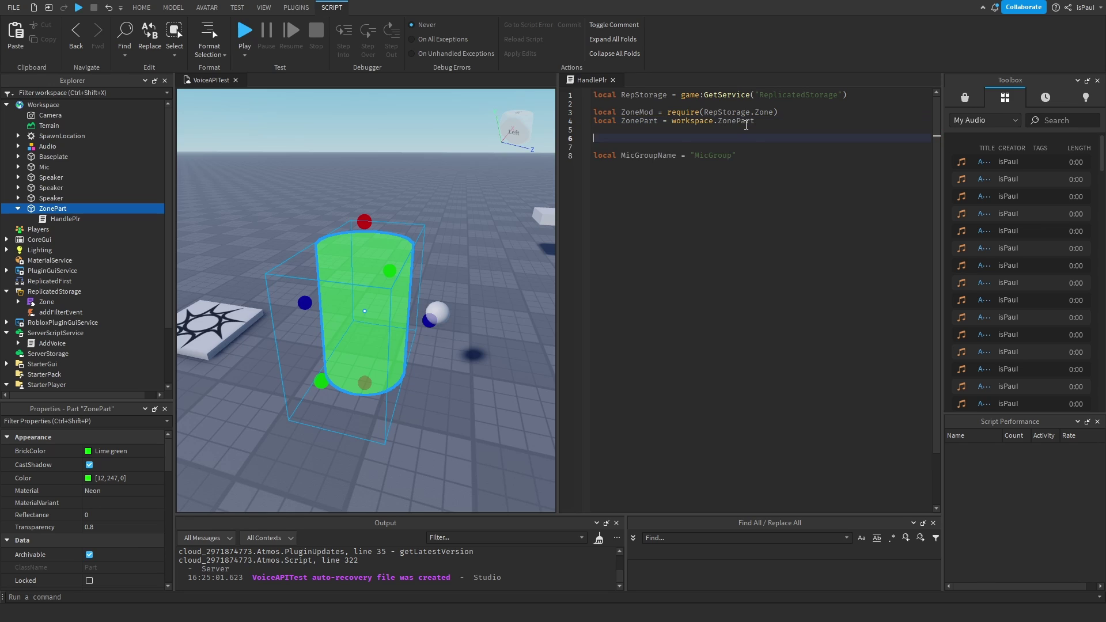
{"action": "type", "text": "local"}
{"action": "type", "text": " MicZone = Z"}
{"action": "type", "text": "oneMod.new(ZonePart)"}
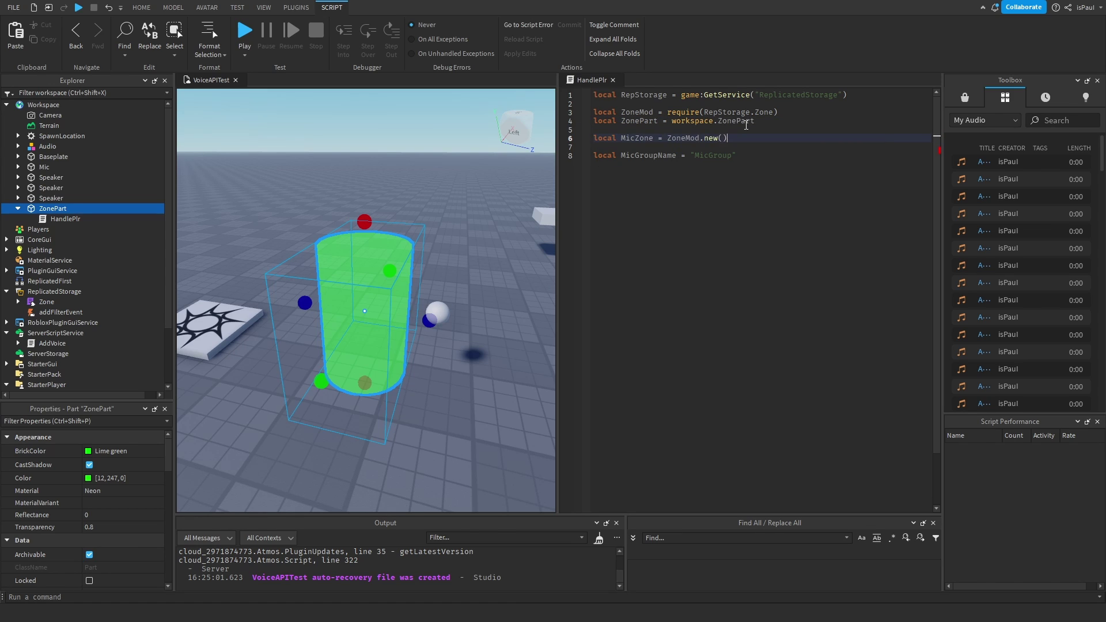
Connect an empty handler function(plr: Player): () to MicZone.playerEntered at the end of HandlePlr
{"action": "left_click", "coordinate": [774, 169]}
{"action": "key", "text": "Return"}
{"action": "key", "text": "Return"}
{"action": "type", "text": "MicZone.pla"}
{"action": "key", "text": "Tab"}
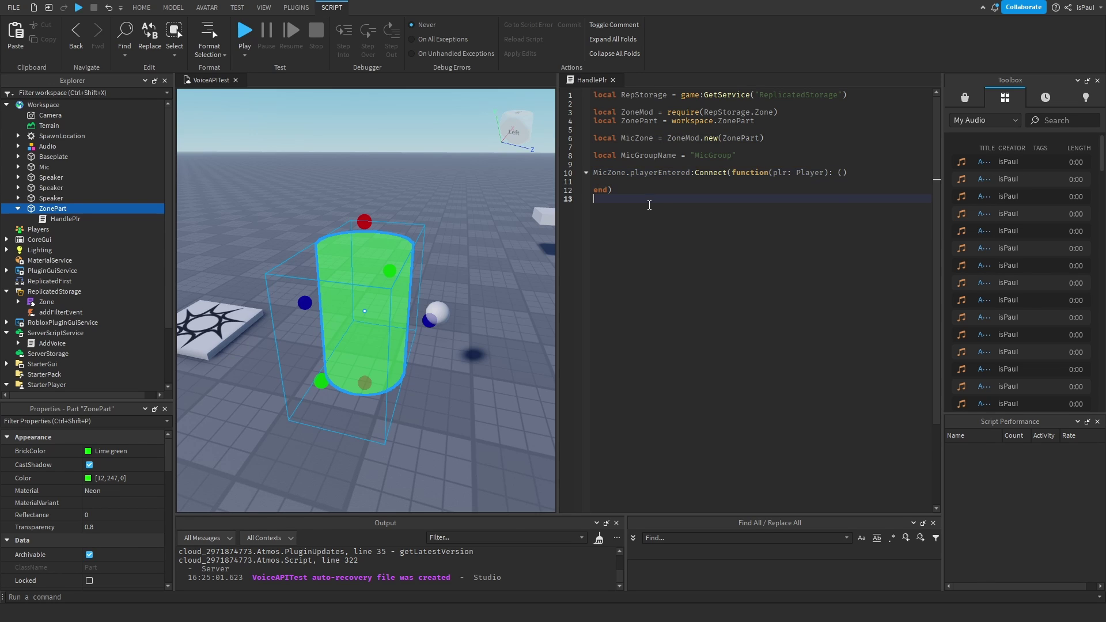
Duplicate the playerEntered handler below the original and change the copy's event to playerExited
{"action": "type", "text": "MicZone.playerEntered:Connect(function(plr: Player): ()  end)"}
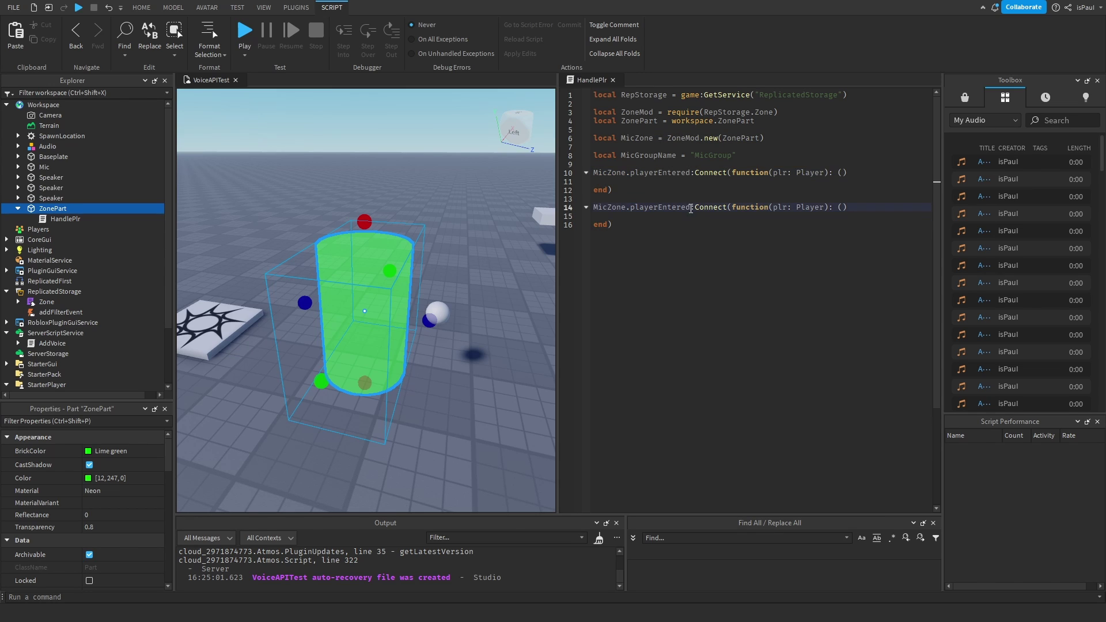
{"action": "key", "text": "BackSpace"}
{"action": "type", "text": "playerExited"}
Declare local AssignedPlayer: Player = nil above the zone event handlers
{"action": "left_click", "coordinate": [646, 181]}
{"action": "key", "text": "Return"}
{"action": "key", "text": "Return"}
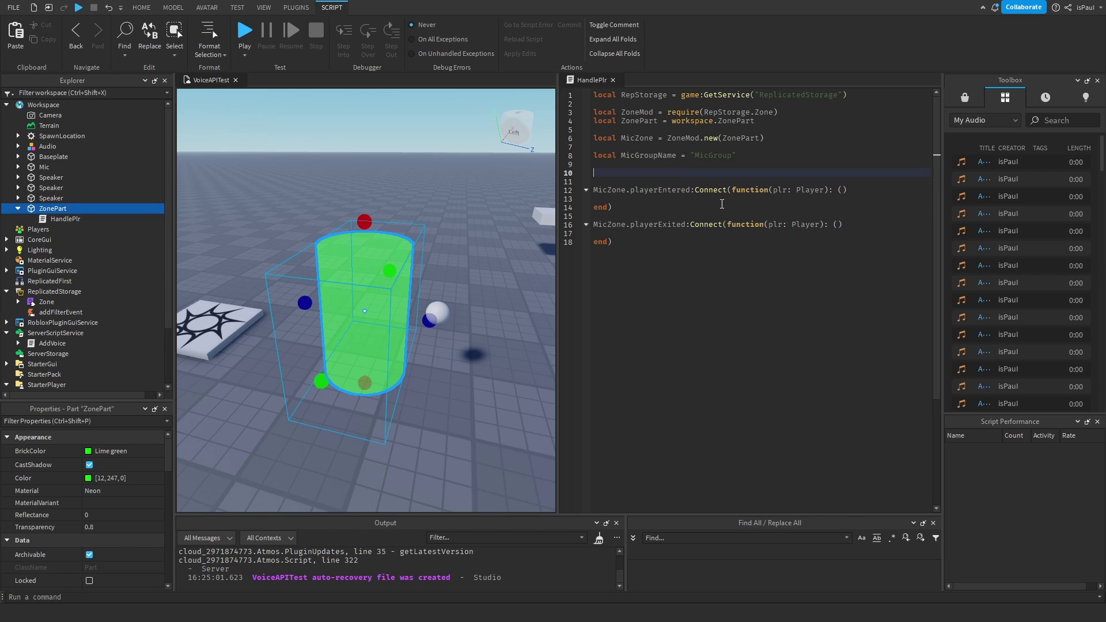
{"action": "type", "text": "local AssignedPlayer = nil: Player"}
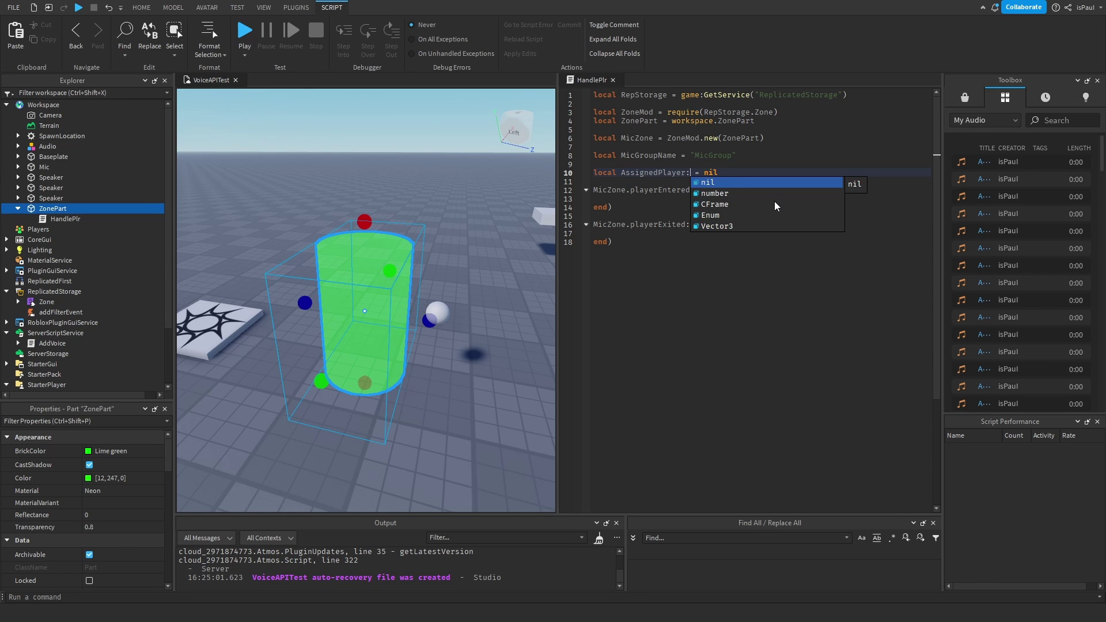
In the playerEntered handler, add an if not AssignedPlayer then block that sets AssignedPlayer = plr
{"action": "left_click", "coordinate": [775, 200]}
{"action": "type", "text": "if not AssignedPlayer then"}
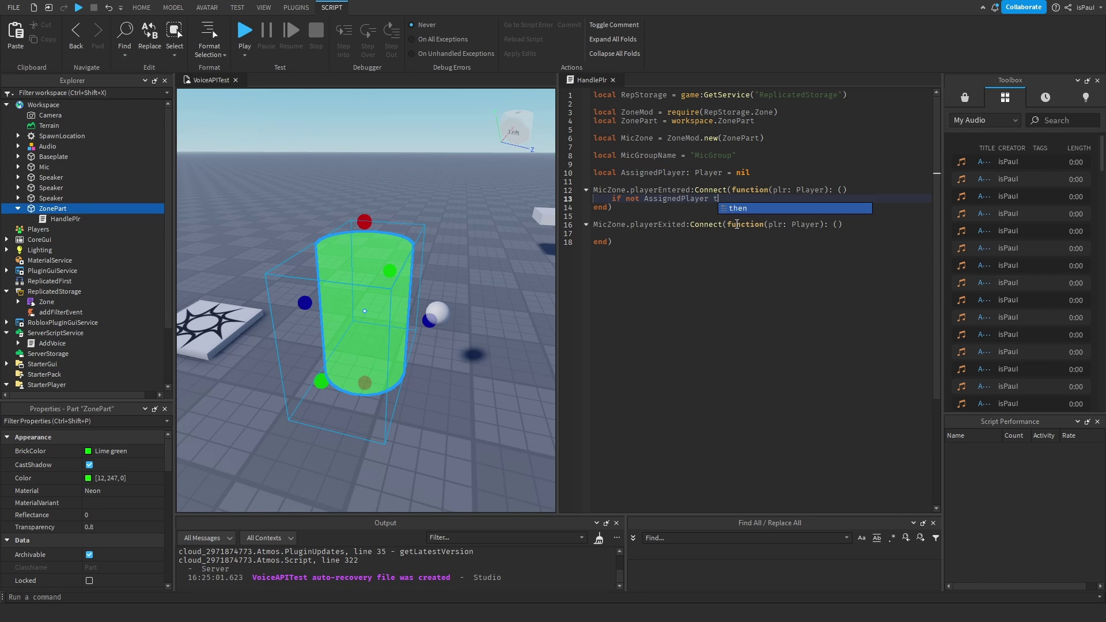
{"action": "key", "text": "Return"}
{"action": "type", "text": "AssignedPlayer"}
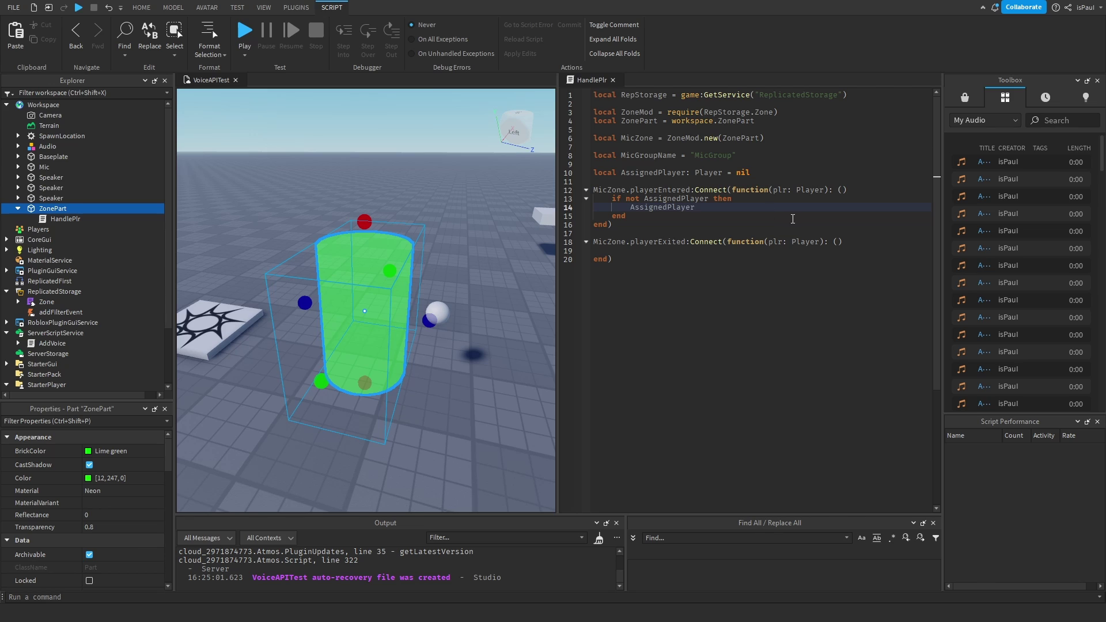
{"action": "type", "text": " = plr"}
{"action": "key", "text": "Return"}
Copy the if block into the playerExited handler, changing its condition to if AssignedPlayer then and its assignment to AssignedPlayer = nil
{"action": "left_click_drag", "start_coordinate": [632, 224], "coordinate": [611, 201]}
{"action": "key", "text": "ctrl+c"}
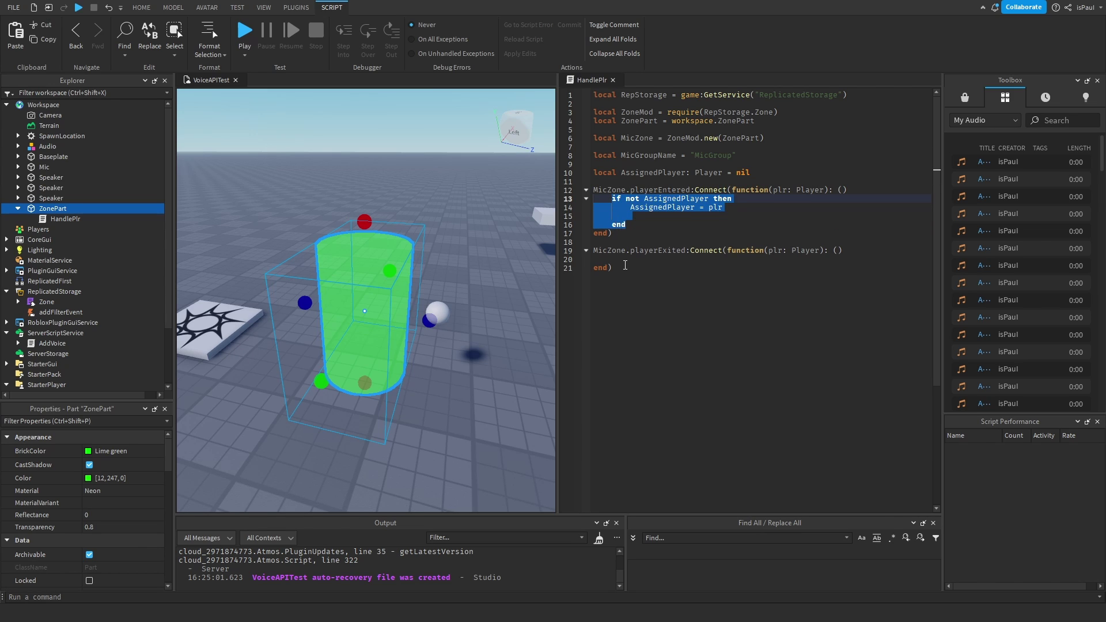
{"action": "left_click", "coordinate": [626, 263]}
{"action": "key", "text": "ctrl+v"}
{"action": "double_click", "coordinate": [632, 260]}
{"action": "key", "text": "Delete"}
{"action": "key", "text": "Delete"}
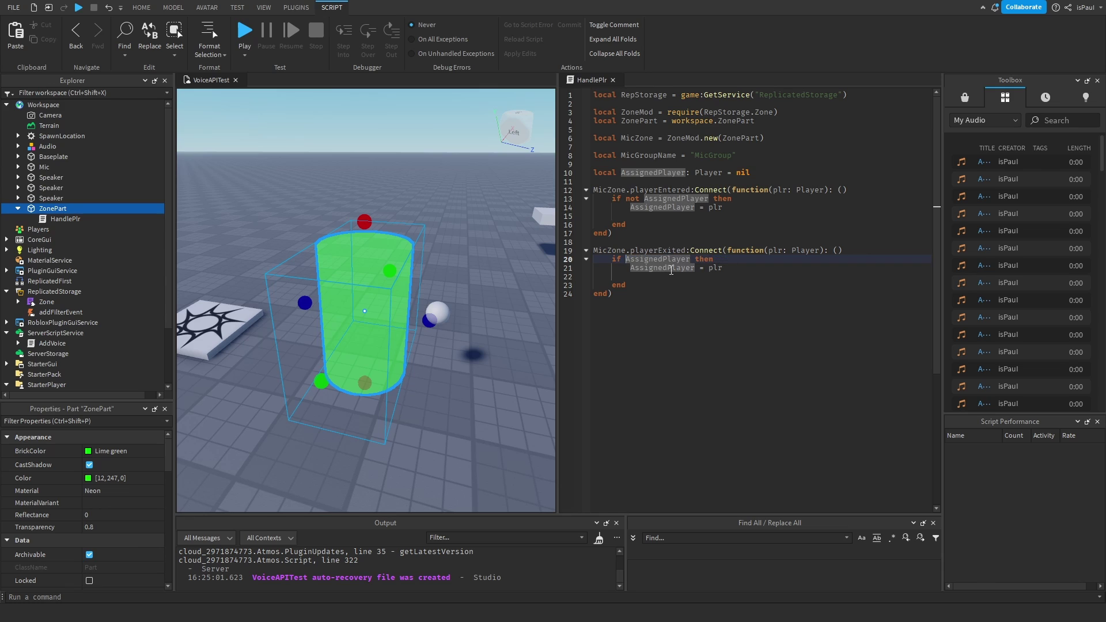
{"action": "double_click", "coordinate": [716, 269]}
{"action": "type", "text": "nil"}
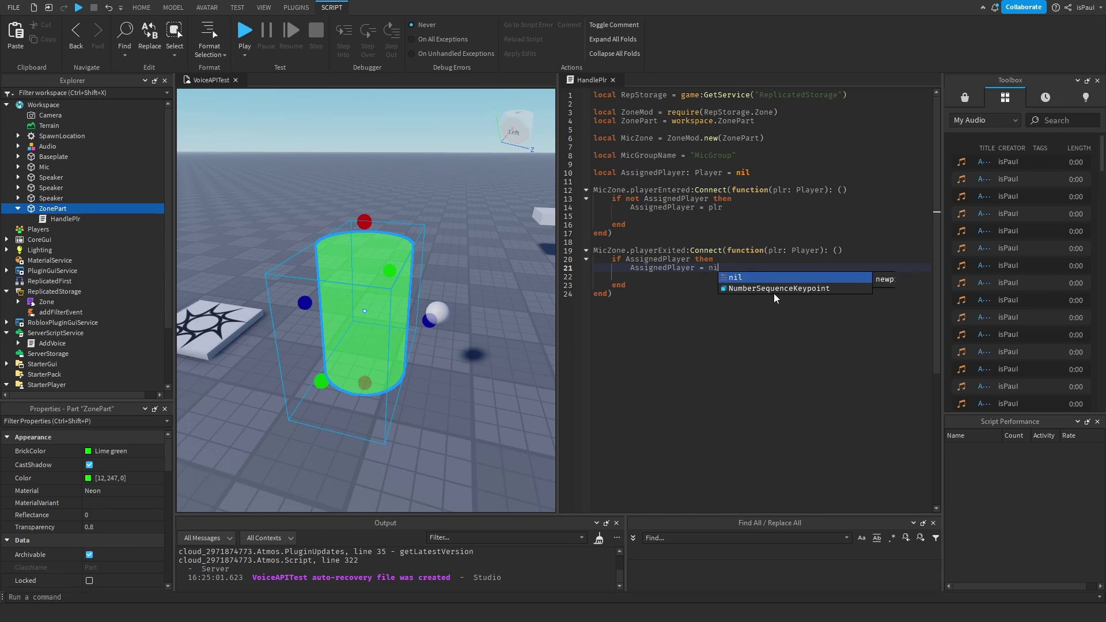
Add a local function GetChar(plr: Player): Model between the AssignedPlayer declaration and the playerEntered handler
{"action": "key", "text": "Up"}
{"action": "key", "text": "Up"}
{"action": "key", "text": "Up"}
{"action": "key", "text": "Up"}
{"action": "key", "text": "Up"}
{"action": "key", "text": "Up"}
{"action": "key", "text": "Up"}
{"action": "key", "text": "Up"}
{"action": "key", "text": "Up"}
{"action": "key", "text": "Up"}
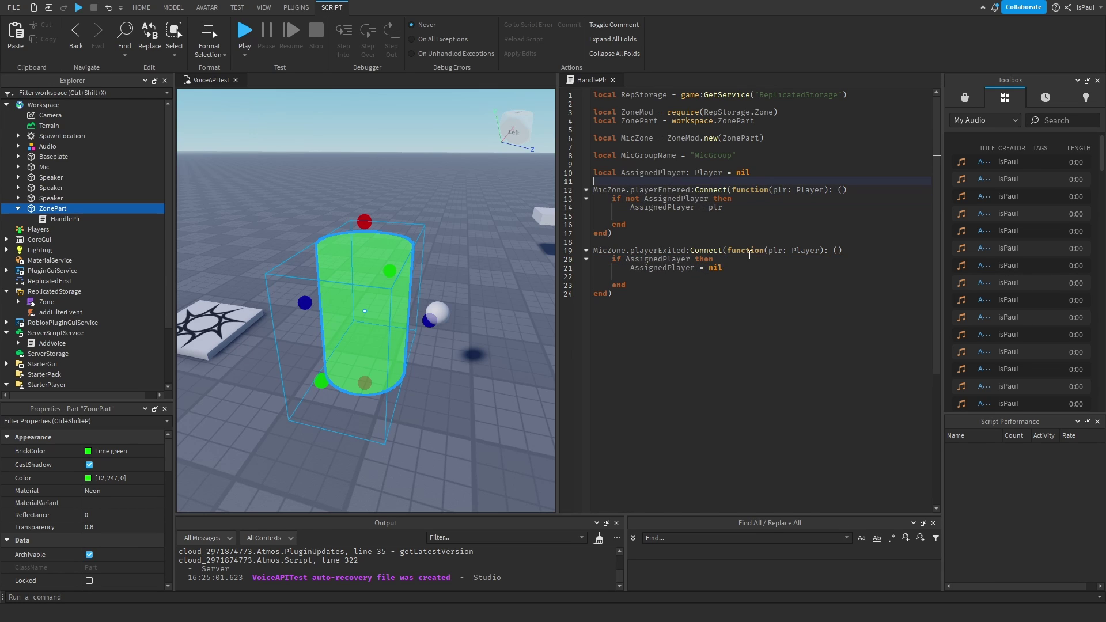
{"action": "key", "text": "Return"}
{"action": "key", "text": "Return"}
{"action": "key", "text": "Up"}
{"action": "type", "text": "local fun"}
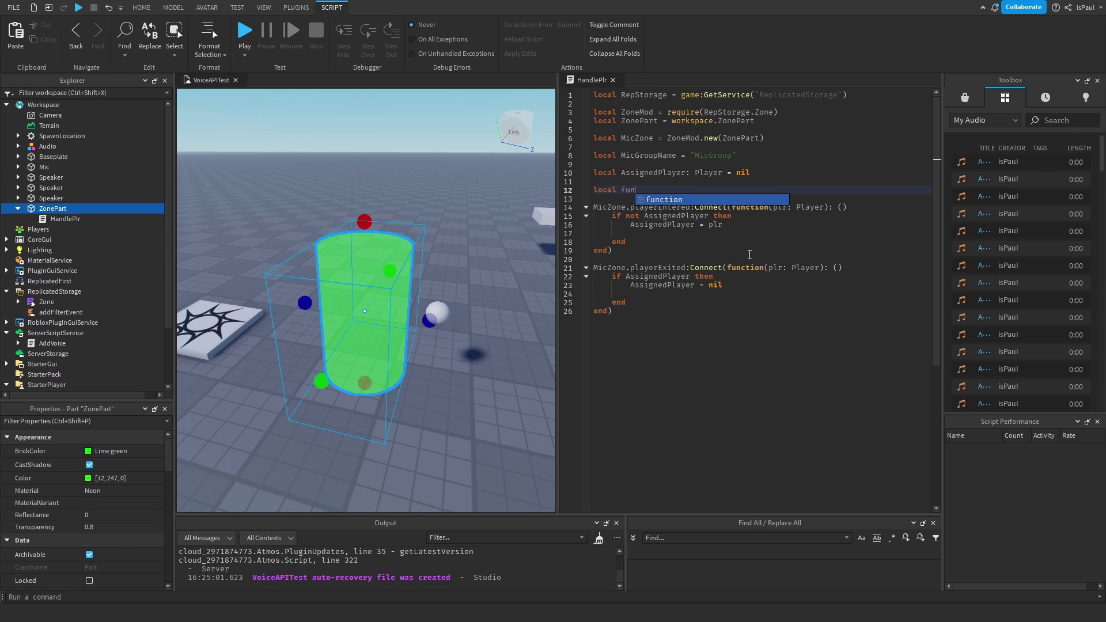
{"action": "type", "text": "ction GetChar()"}
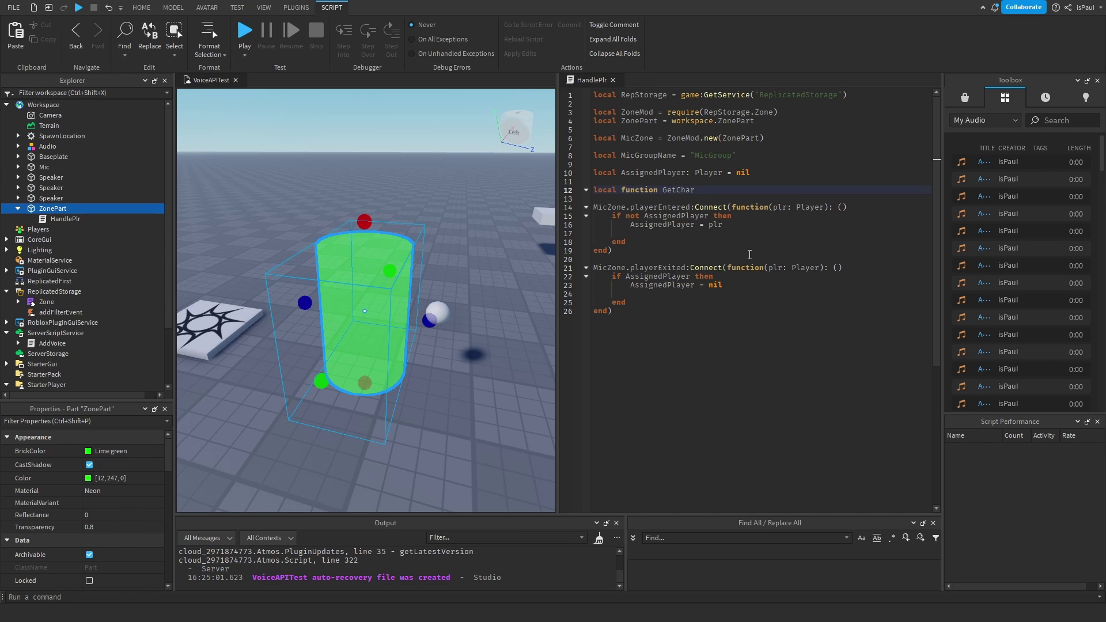
{"action": "key", "text": "Return"}
{"action": "key", "text": "Up"}
{"action": "key", "text": "End"}
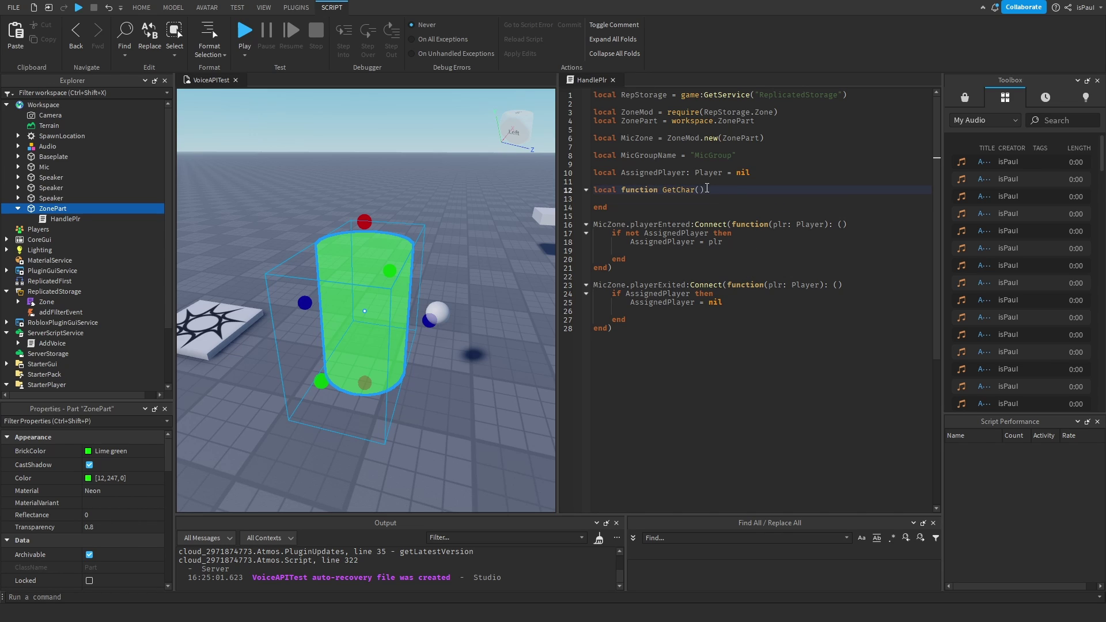
{"action": "key", "text": "Left"}
{"action": "type", "text": "plr: Player): Model"}
{"action": "key", "text": "Down"}
Open the AddVoice script and examine how MicEmitter is created, parented and given its AudioInteractionGroup
{"action": "double_click", "coordinate": [52, 343]}
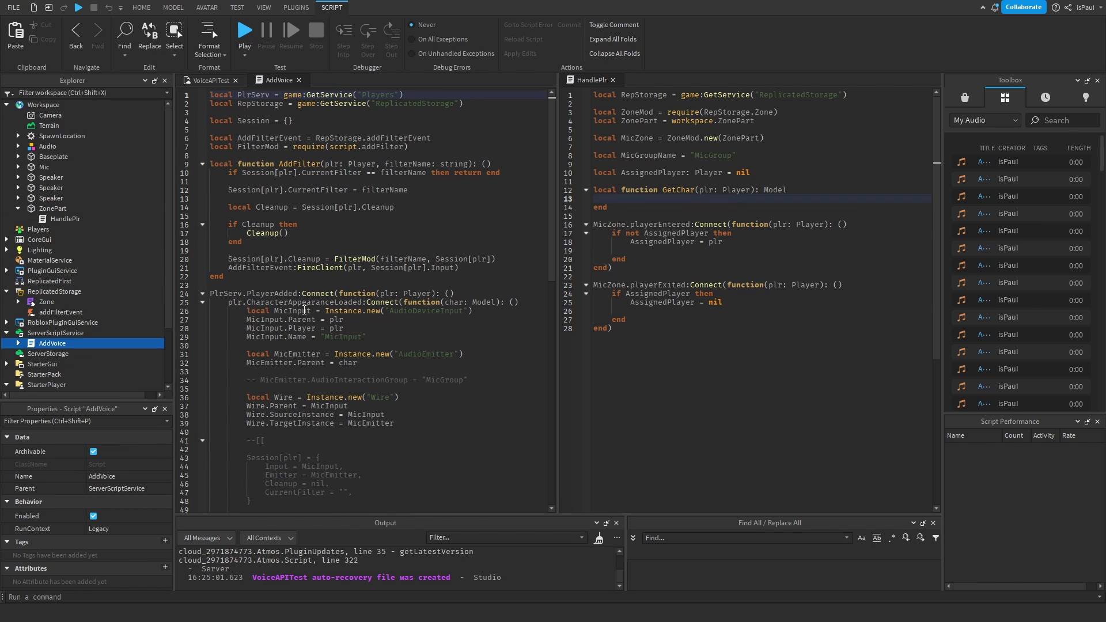
{"action": "scroll", "coordinate": [314, 311], "scroll_direction": "down", "scroll_amount": 2}
{"action": "double_click", "coordinate": [297, 300]}
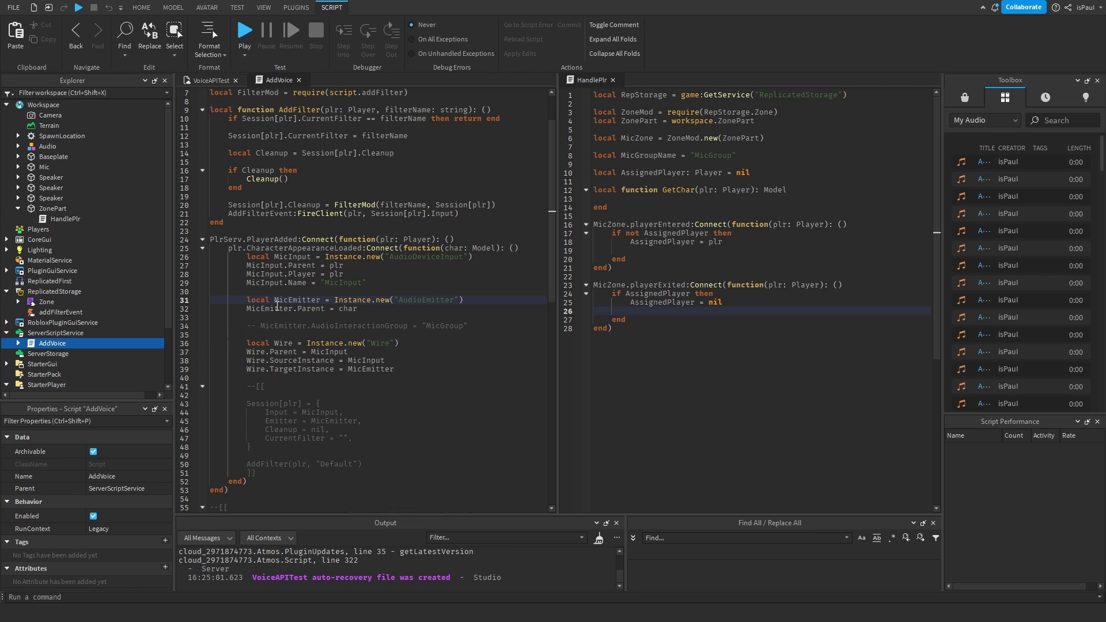
{"action": "left_click_drag", "start_coordinate": [307, 326], "coordinate": [424, 333]}
{"action": "left_click", "coordinate": [423, 326]}
{"action": "left_click", "coordinate": [683, 250]}
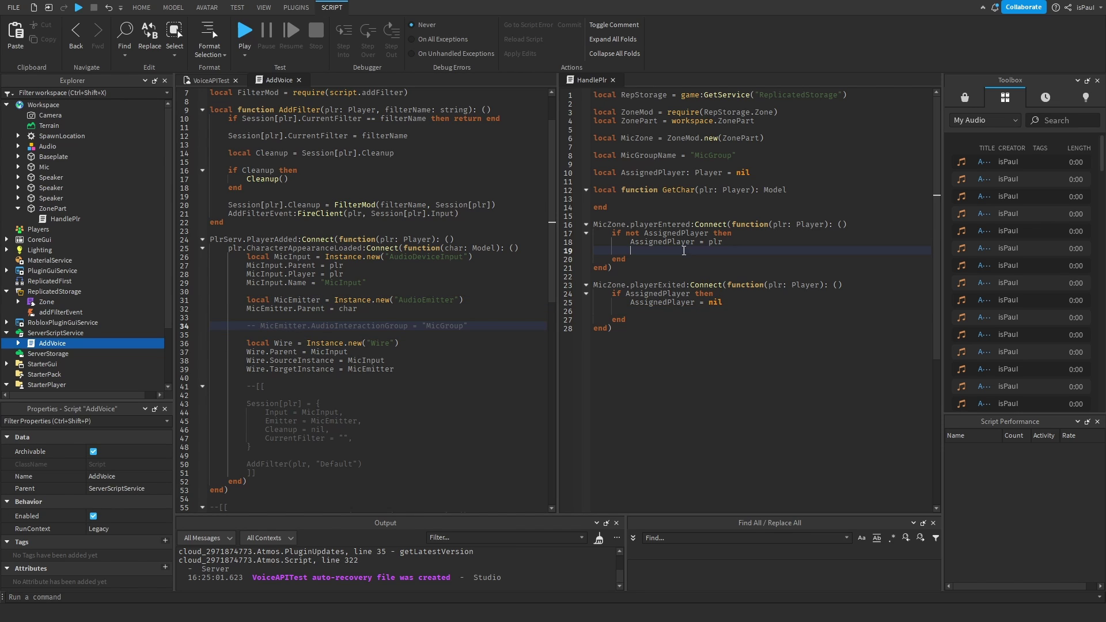
{"action": "left_click", "coordinate": [652, 311]}
In HandlePlr, rename GetChar to GetEmitter with return type AudioEmitter and declare local char = plr.Character inside it
{"action": "left_click", "coordinate": [678, 191]}
{"action": "key", "text": "ctrl+Delete"}
{"action": "type", "text": "Emitter"}
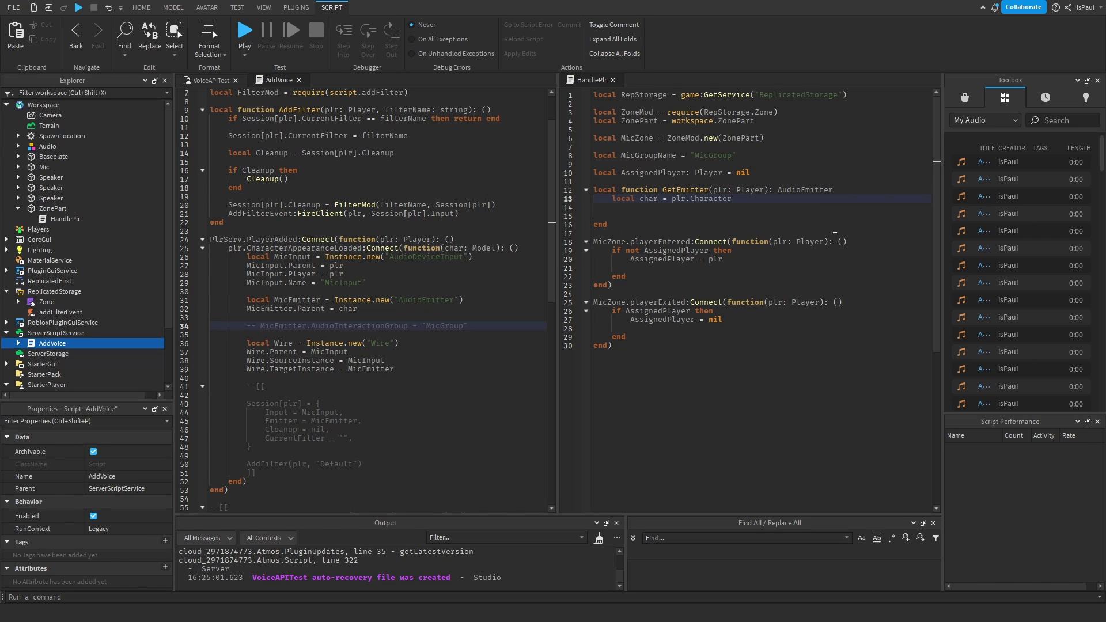
Add the guard if not char then return end below the char declaration in GetEmitter
{"action": "key", "text": "Return"}
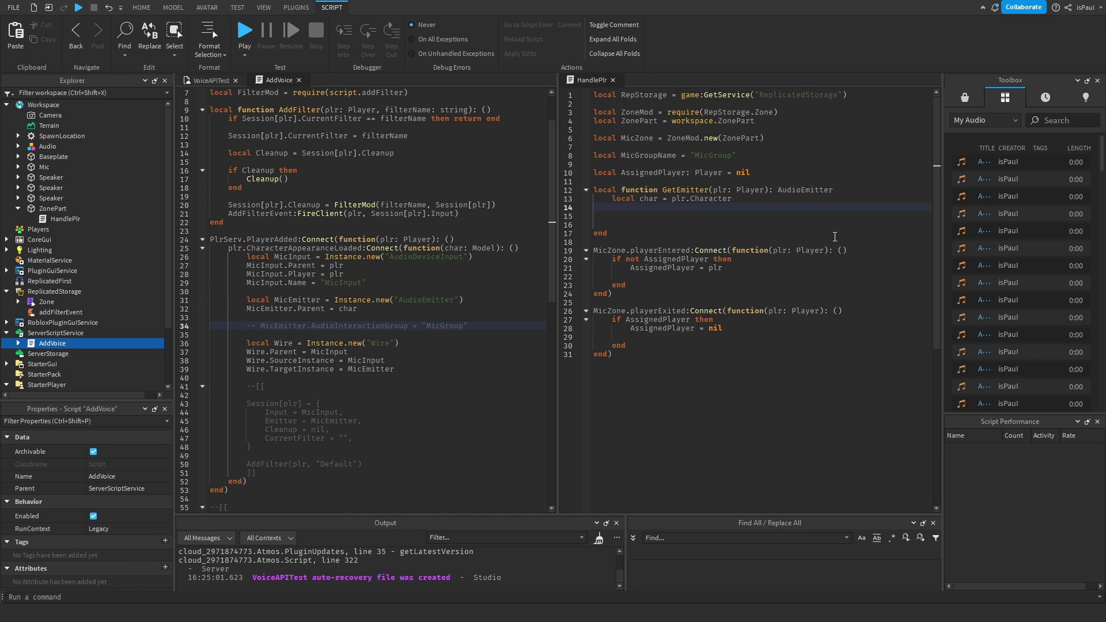
{"action": "key", "text": "Return"}
{"action": "type", "text": "if not"}
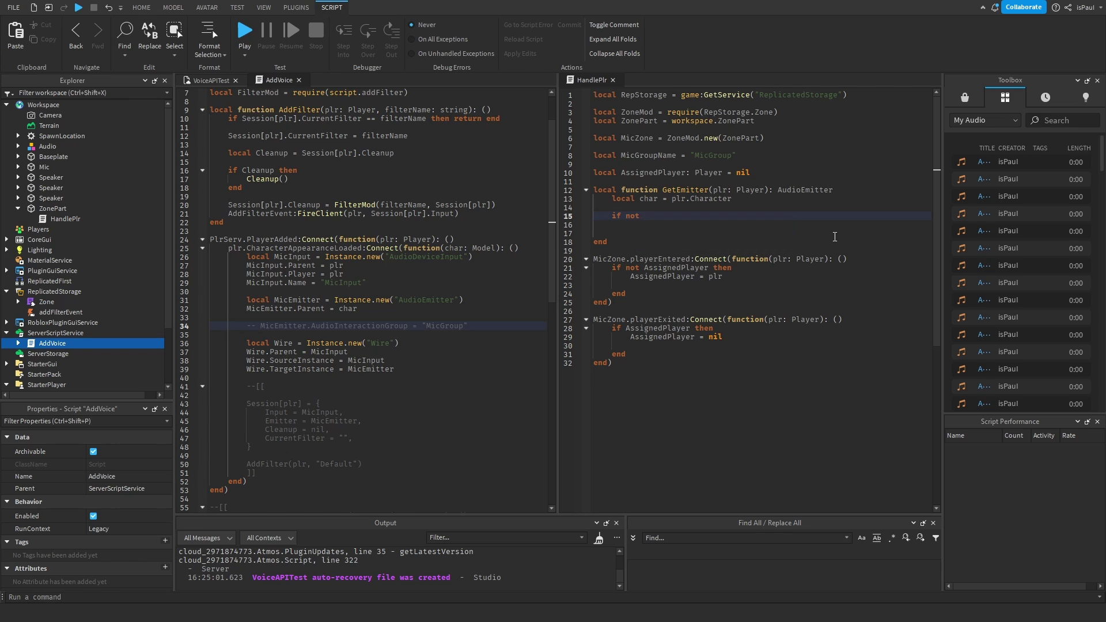
{"action": "type", "text": " char then ret"}
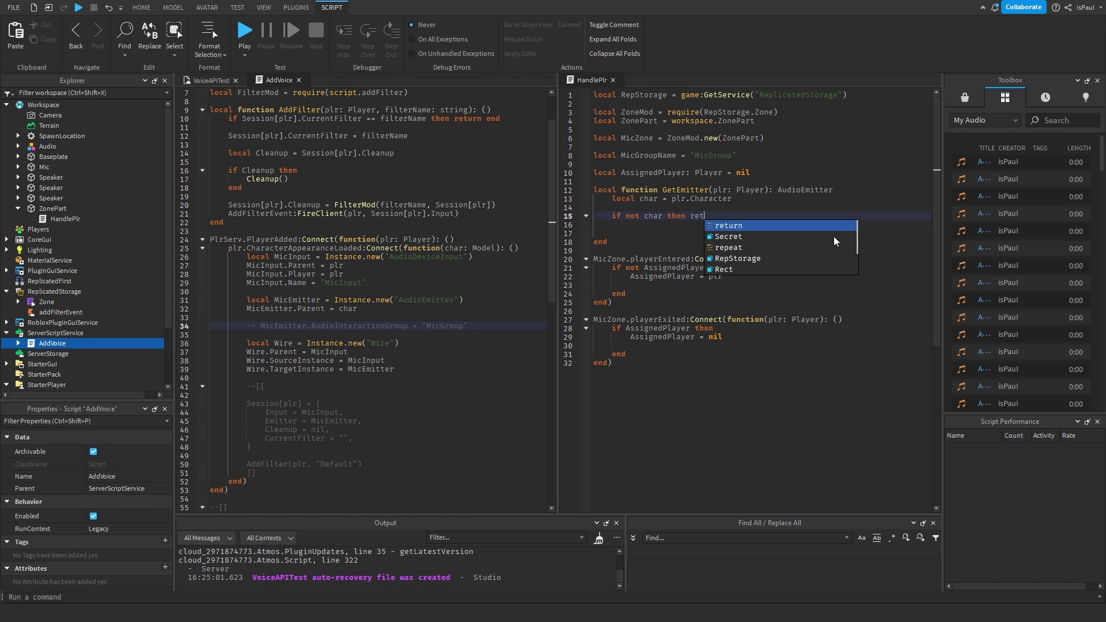
{"action": "type", "text": "urn end"}
Below the guard, declare local MicEmitter = char:FindFirstChildOfClass("AudioEmitter")
{"action": "key", "text": "Down"}
{"action": "key", "text": "Return"}
{"action": "type", "text": "lo"}
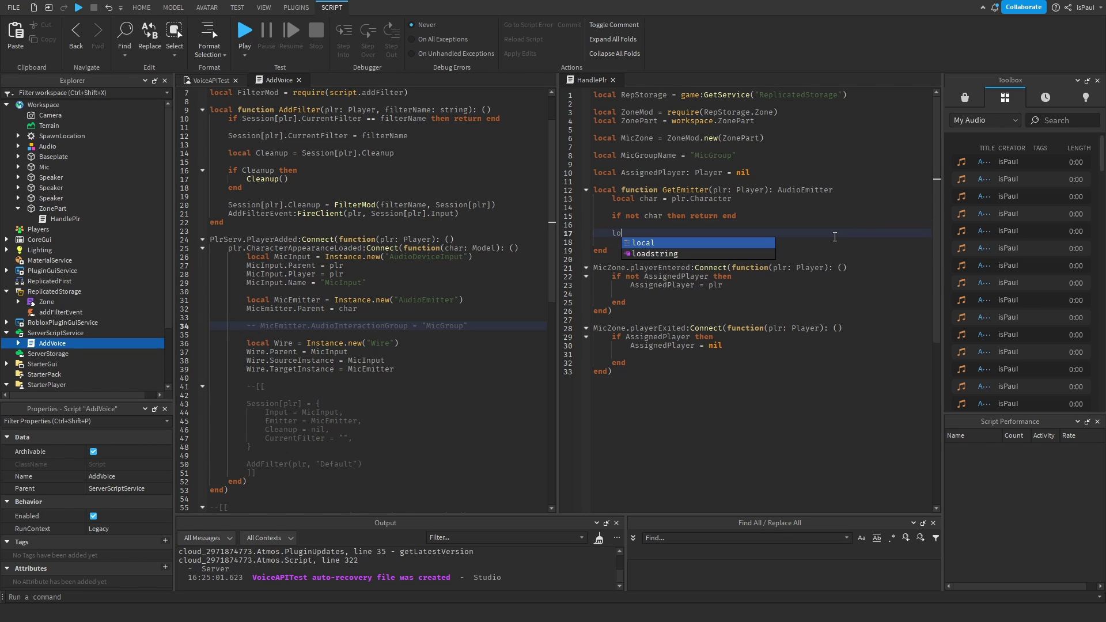
{"action": "type", "text": "cal MicEmitter = ch"}
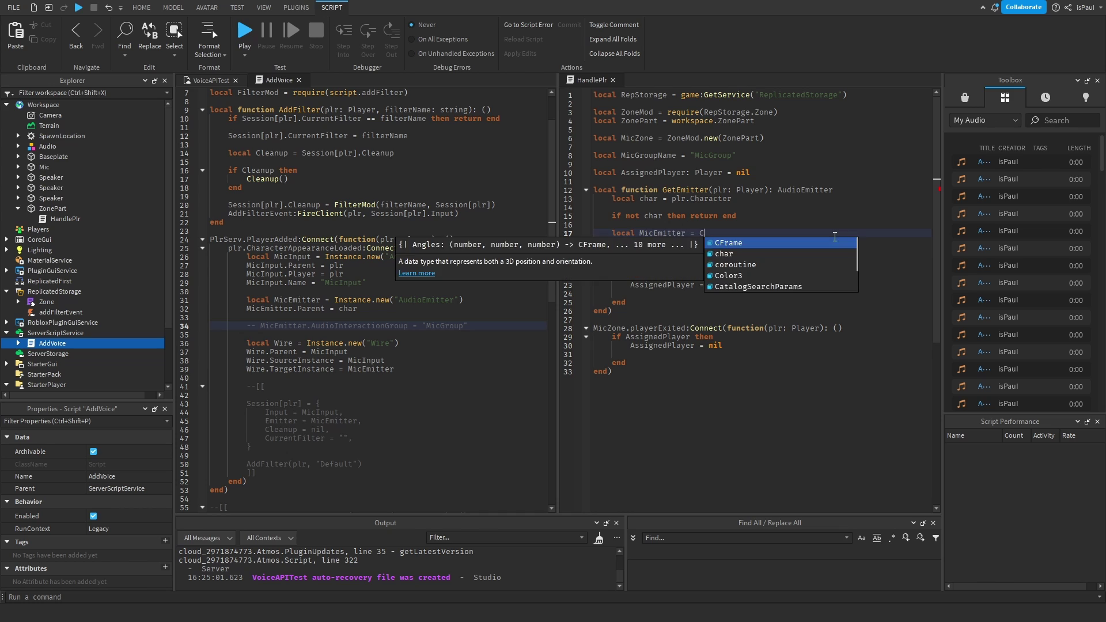
{"action": "type", "text": "ar:FindFirstChildOf"}
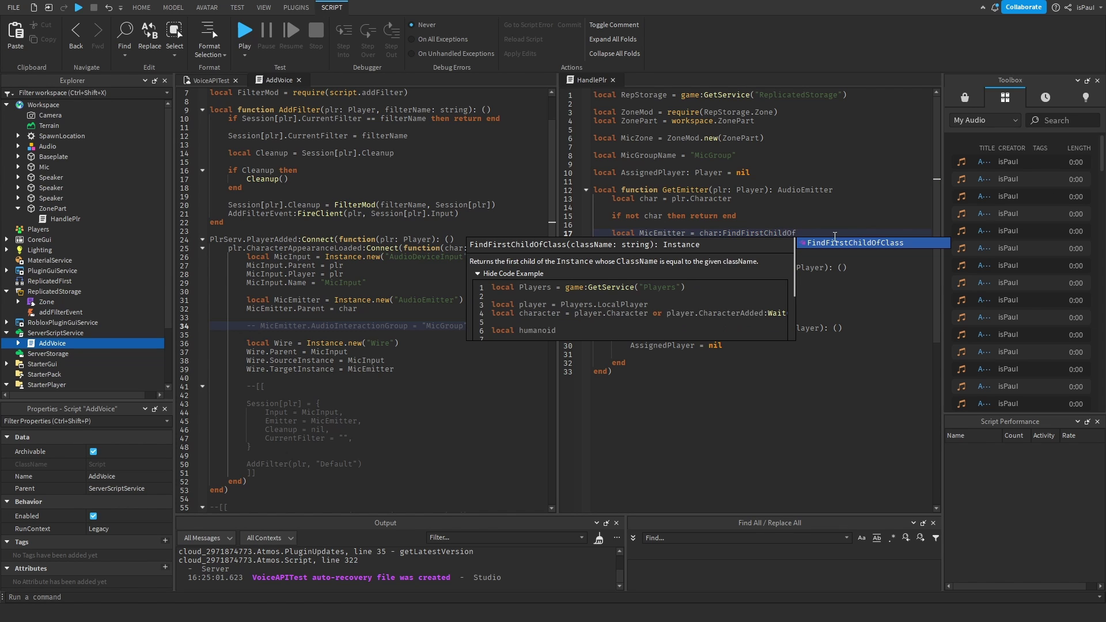
{"action": "type", "text": "Class(\""}
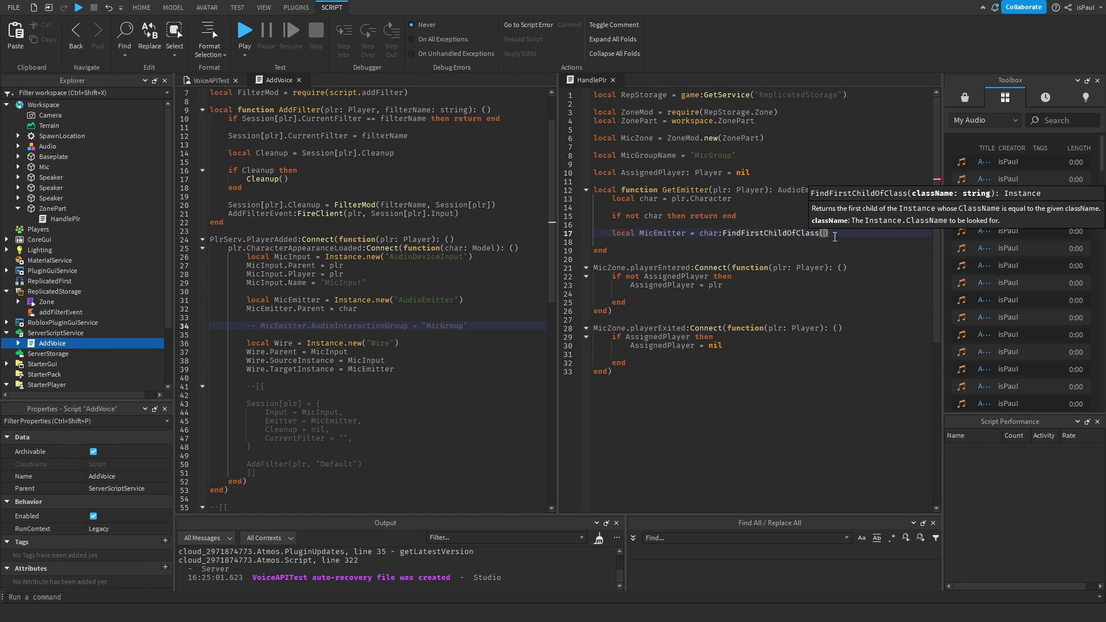
{"action": "type", "text": "AudioEmitter"}
Finish GetEmitter with an if MicEmitter then block that returns MicEmitter
{"action": "key", "text": "Down"}
{"action": "key", "text": "Return"}
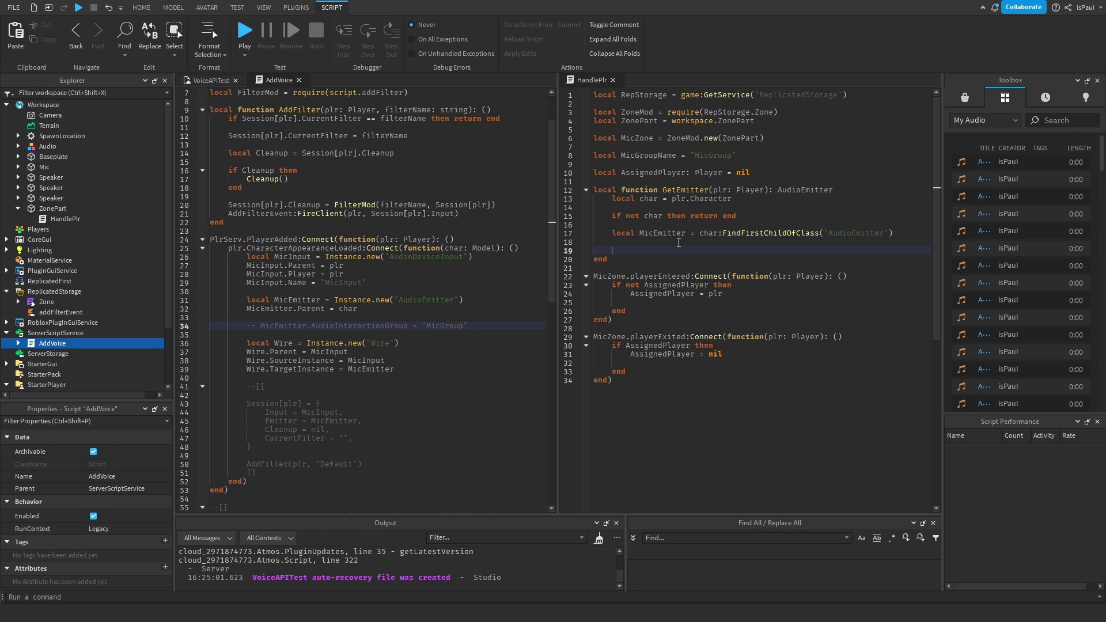
{"action": "type", "text": "if MicEmitter then"}
{"action": "key", "text": "Return"}
{"action": "type", "text": "return micem"}
{"action": "key", "text": "Tab"}
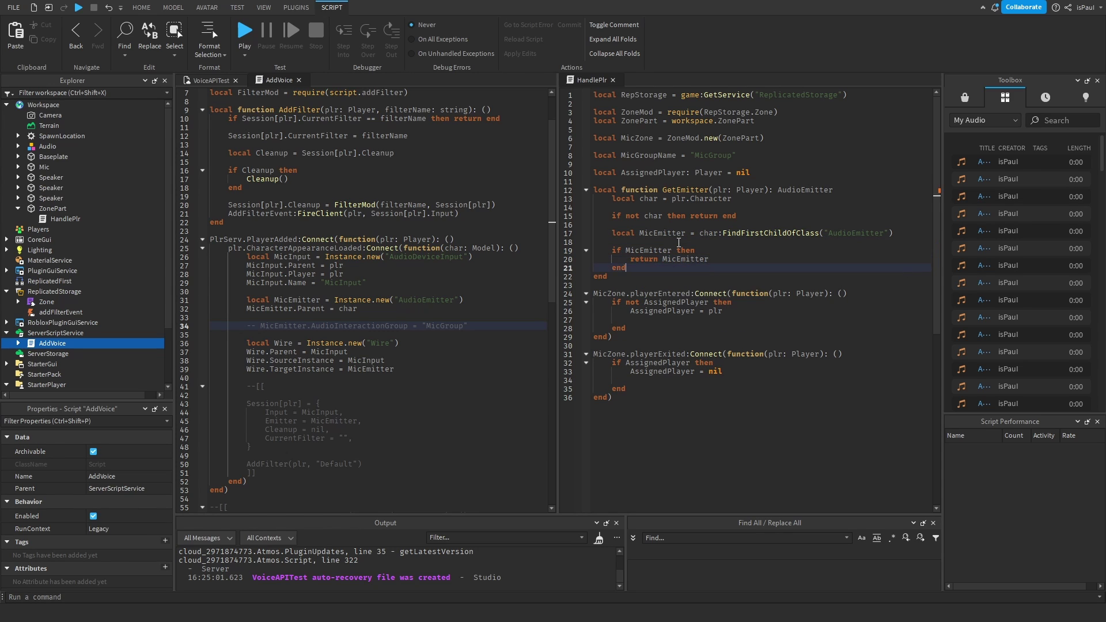